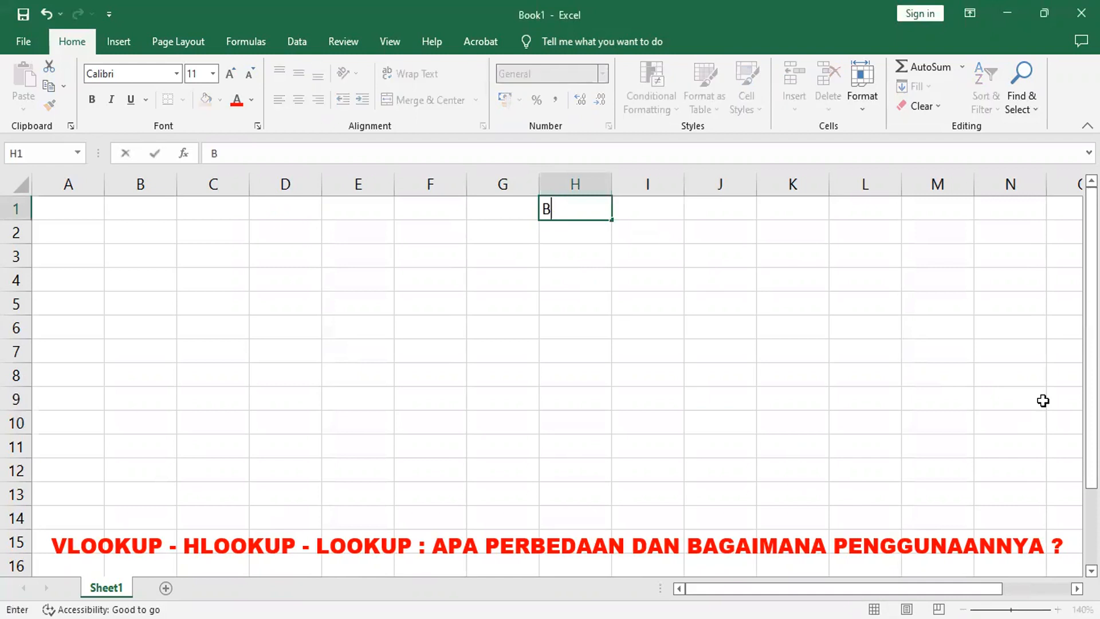
Step: Enter BR1 in H1 and fill it down to H7 to create the codes BR1 to BR7
key(Return)
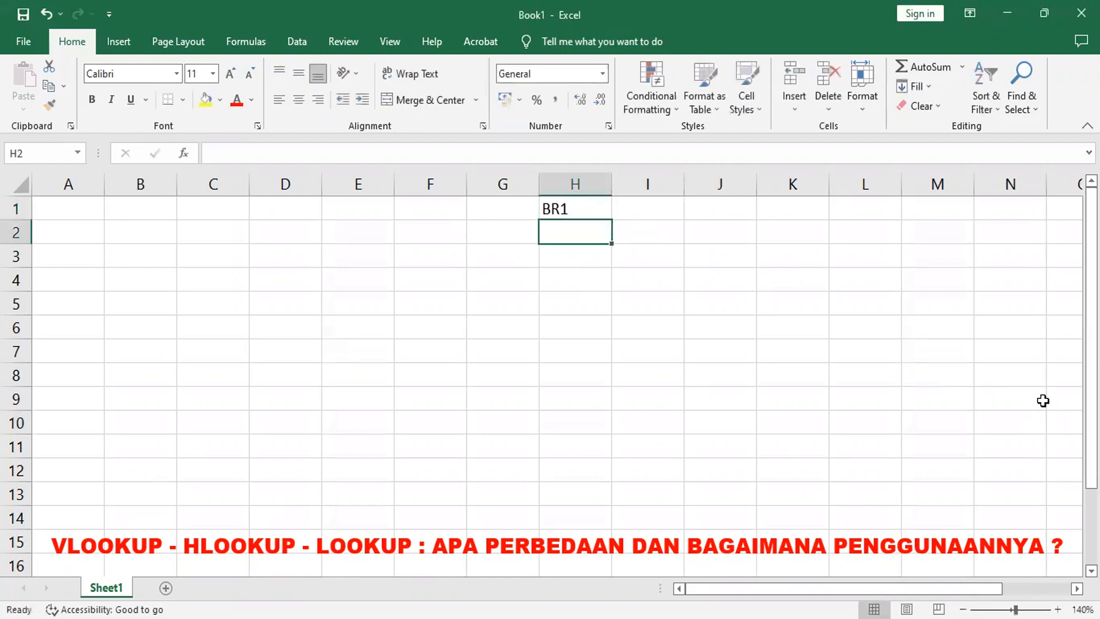
click(590, 209)
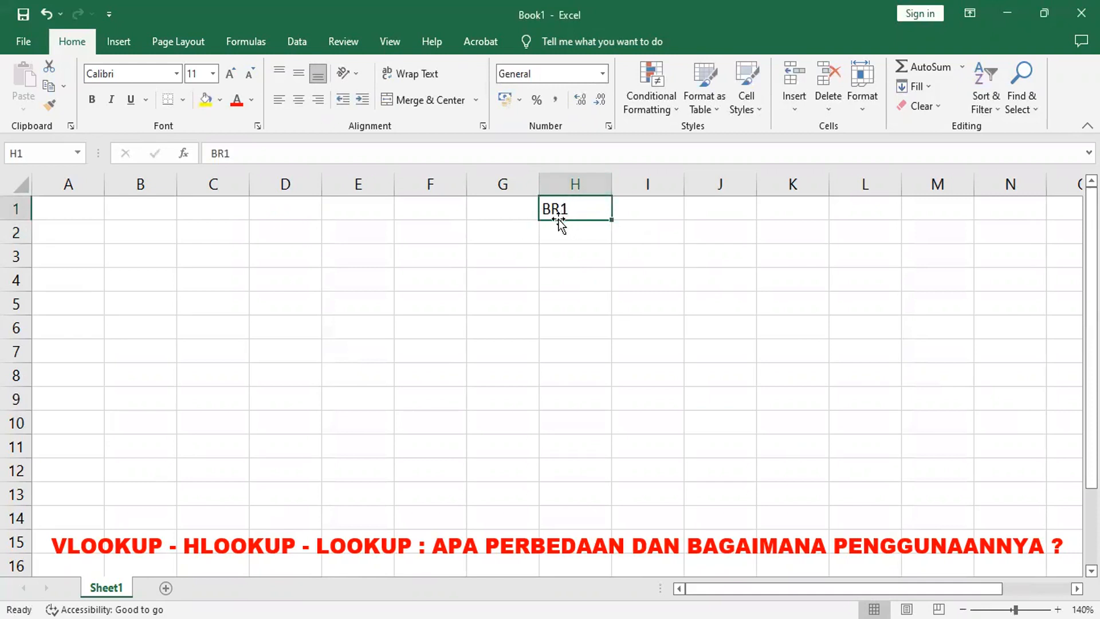
drag(610, 220, 609, 361)
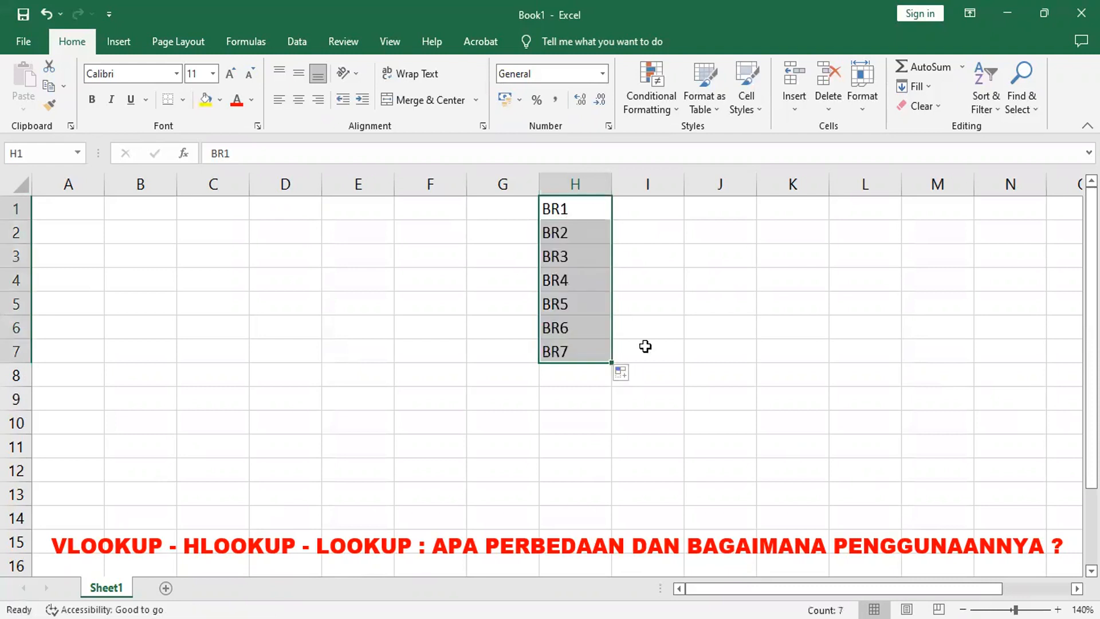
double_click(609, 183)
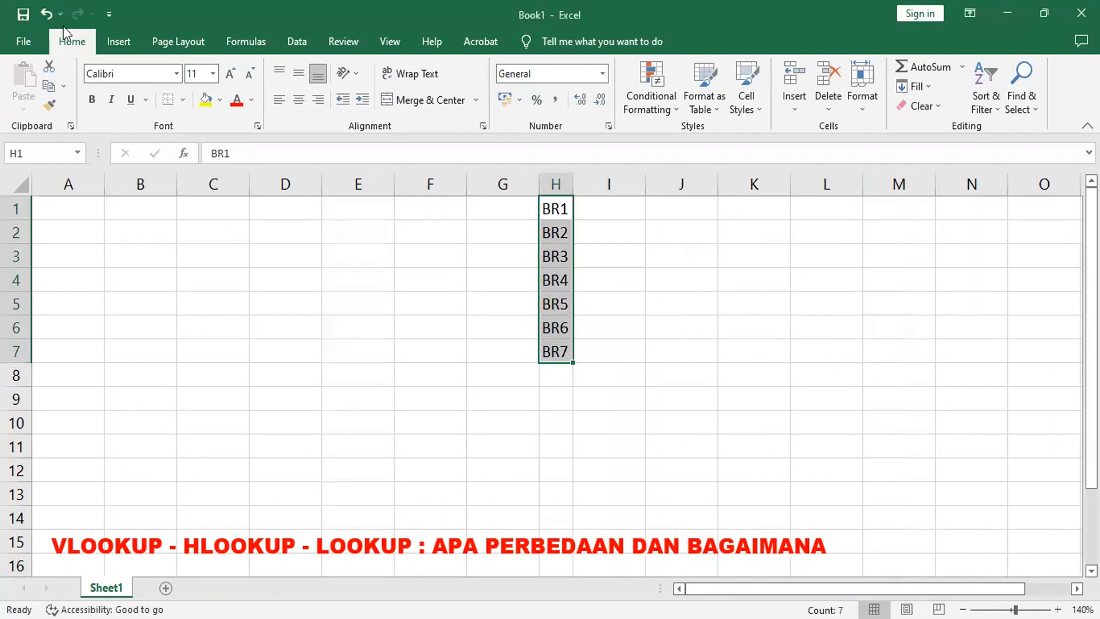
click(45, 14)
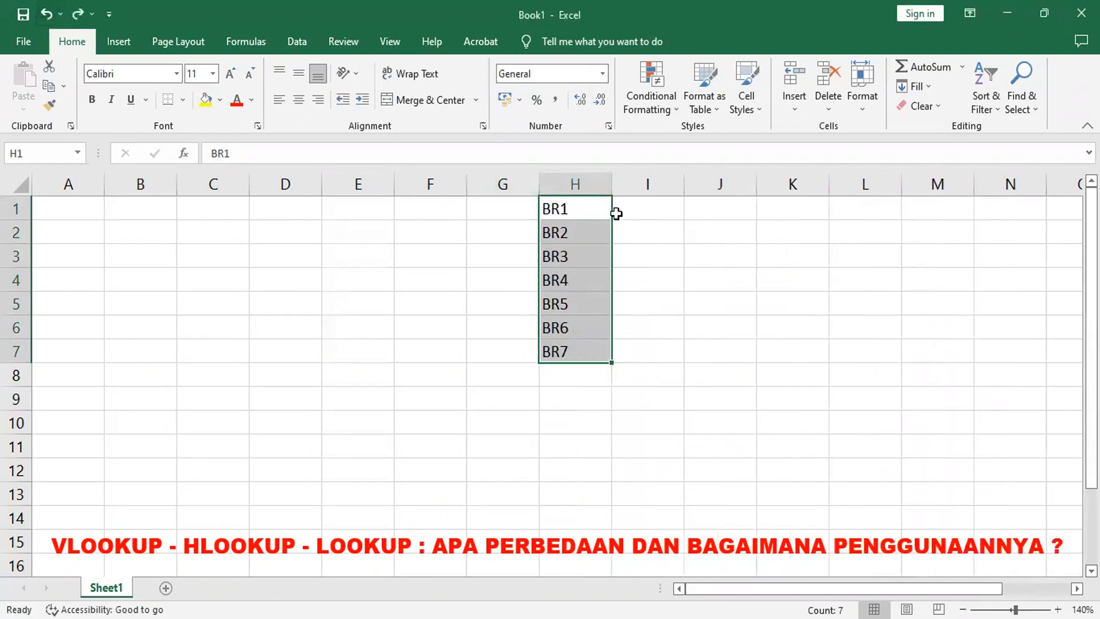
Step: Enter the item names BUKU, PENSIL and PULPEN in I1 to I3
click(635, 209)
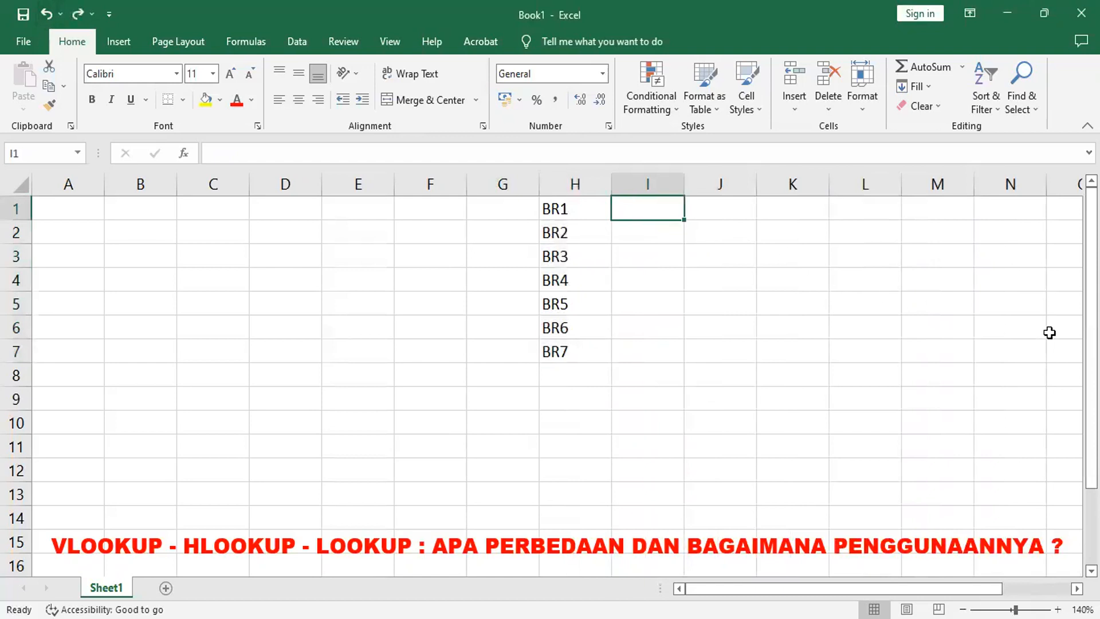
text(BUKU)
key(Return)
text(PENSIL)
key(Return)
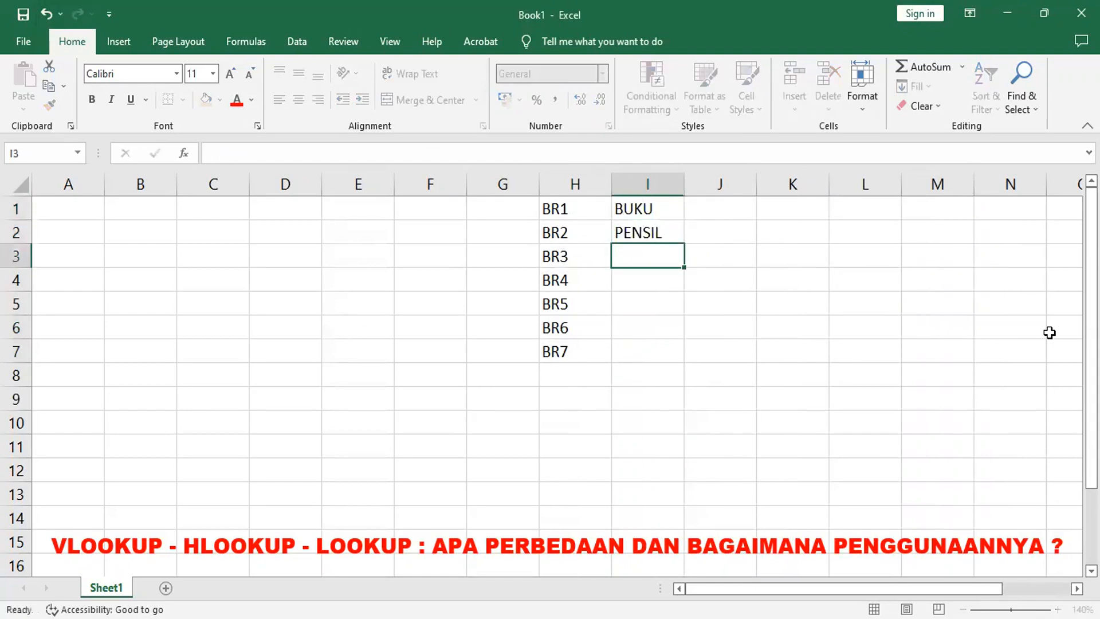
text(PULPEN)
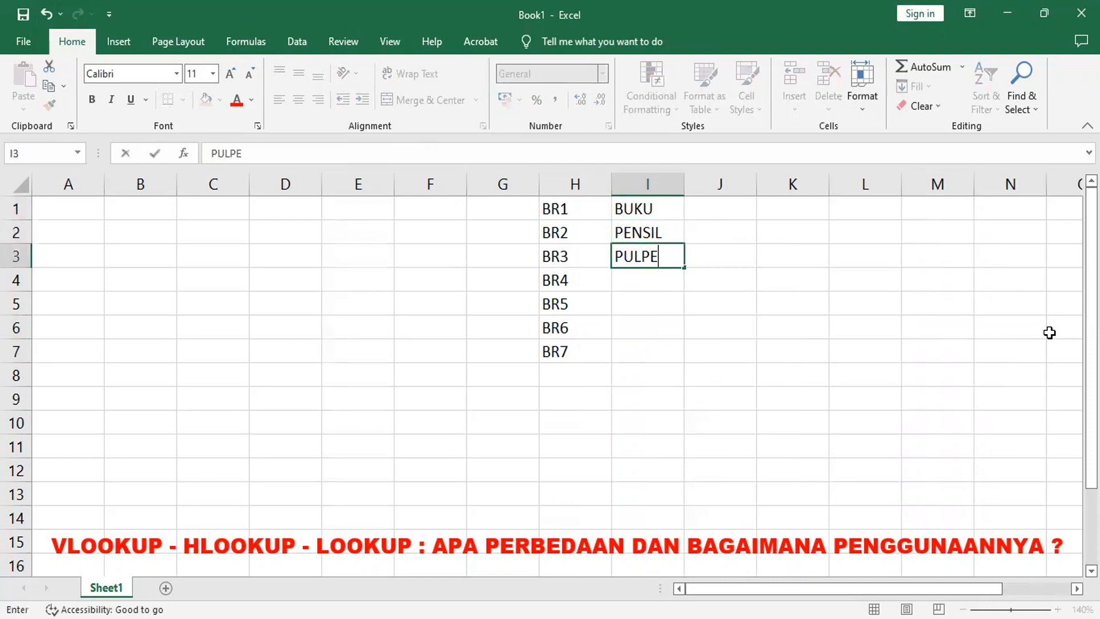
key(Return)
Step: Enter the item names STABILO, STIPO, SPIDOL and FLASDISK in I4 to I7
text(STABILO)
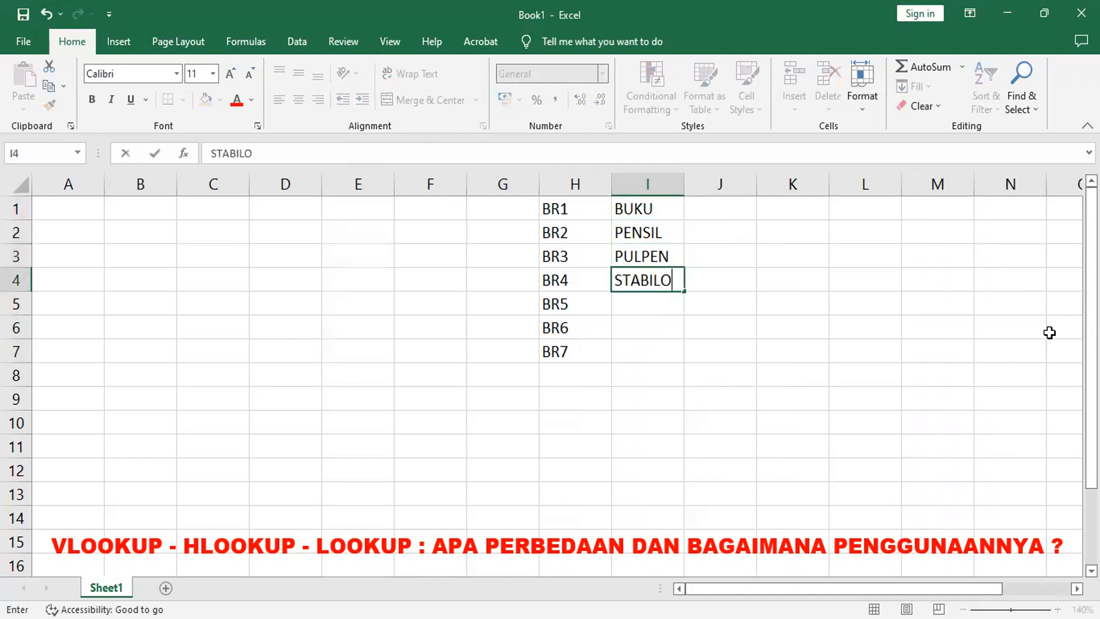
key(Return)
text(STI)
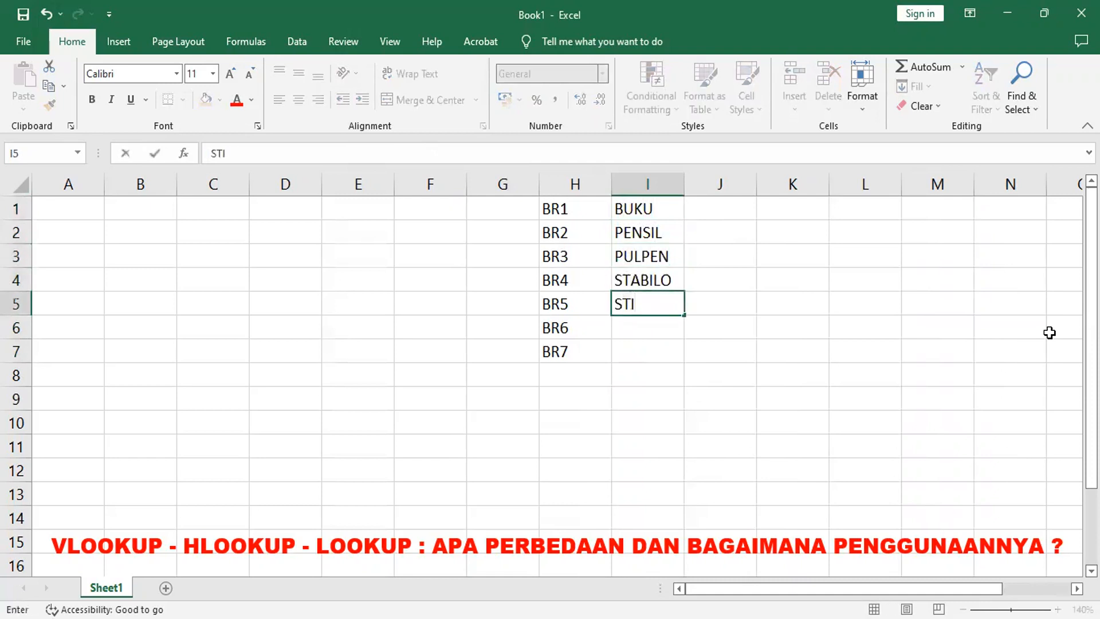
text(PO)
key(Return)
text(SP)
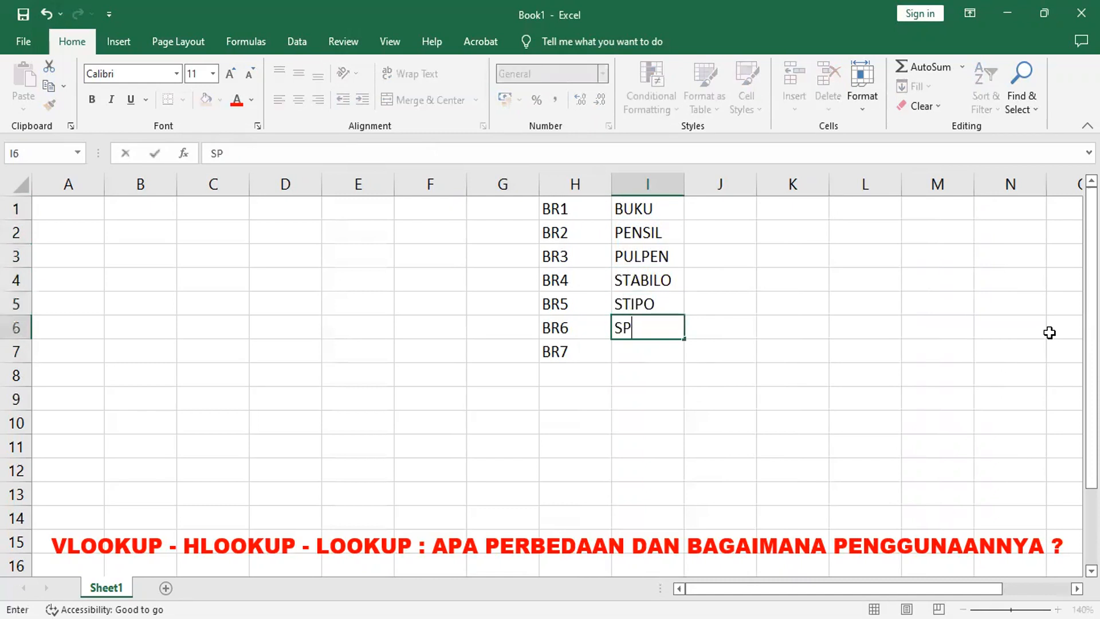
text(IDOL)
key(Return)
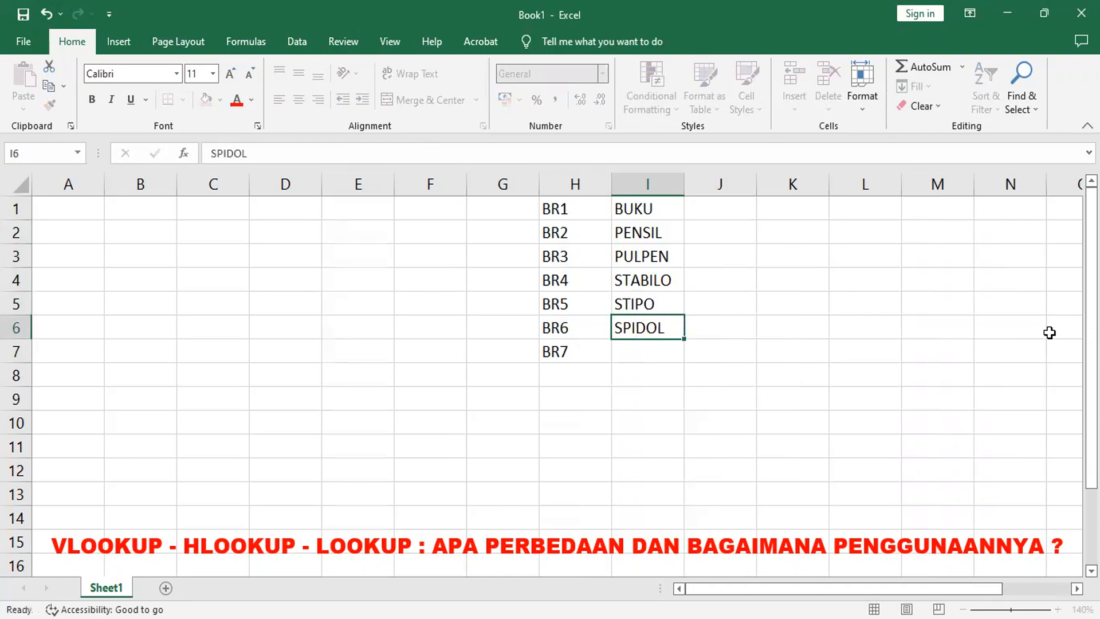
text(FLAS)
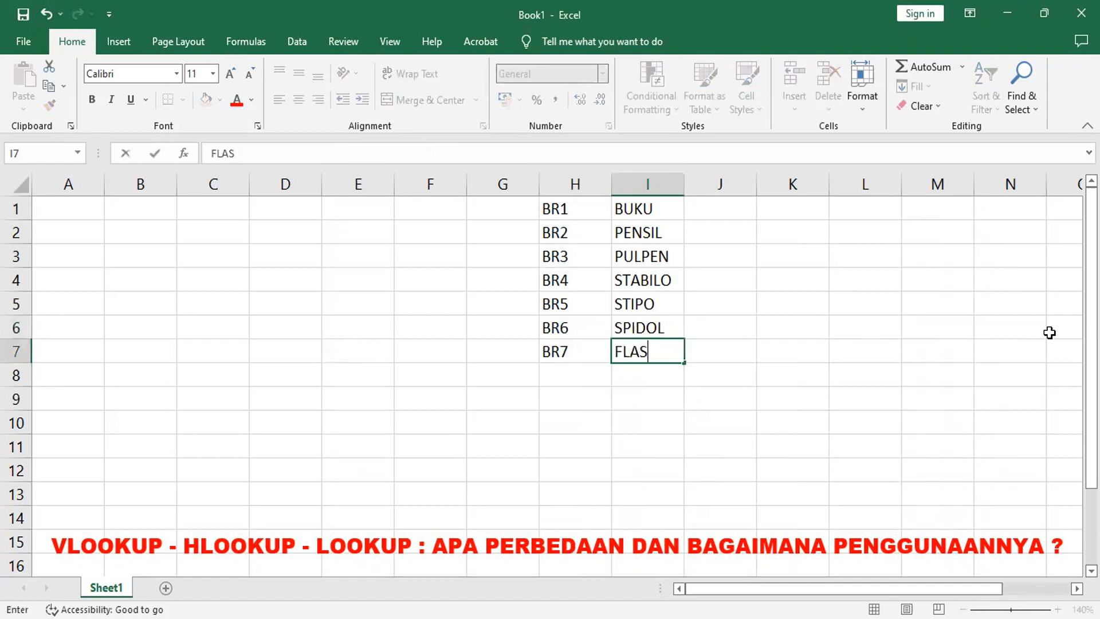
text(DISK)
key(Return)
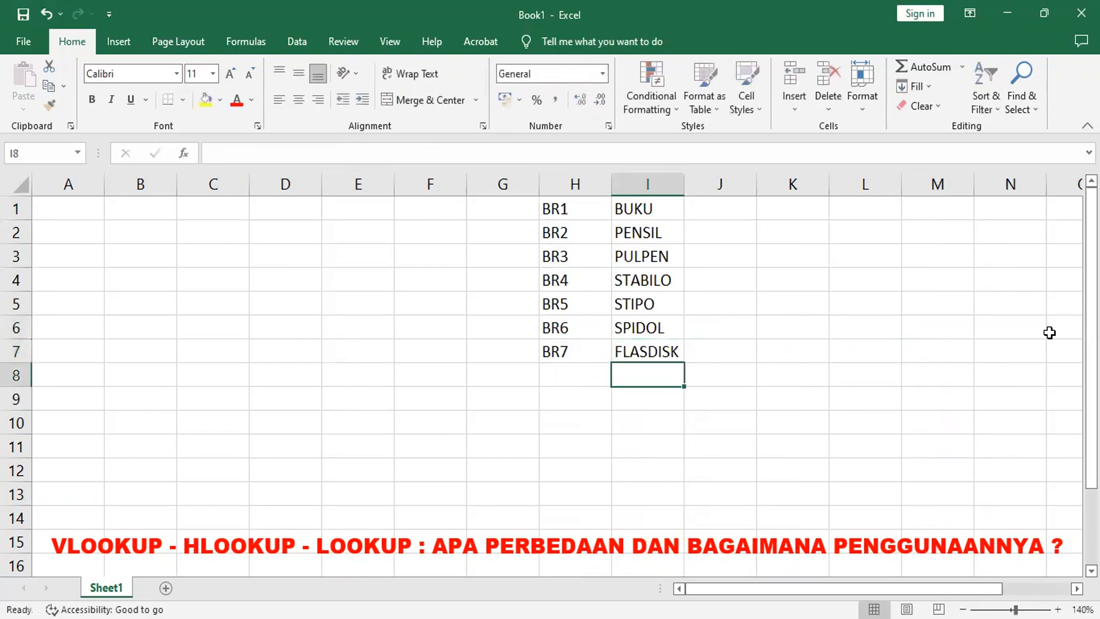
Step: Enter the numbers 5, 2, 9, 10, 8, 12 and 30 in J1 to J7
click(704, 207)
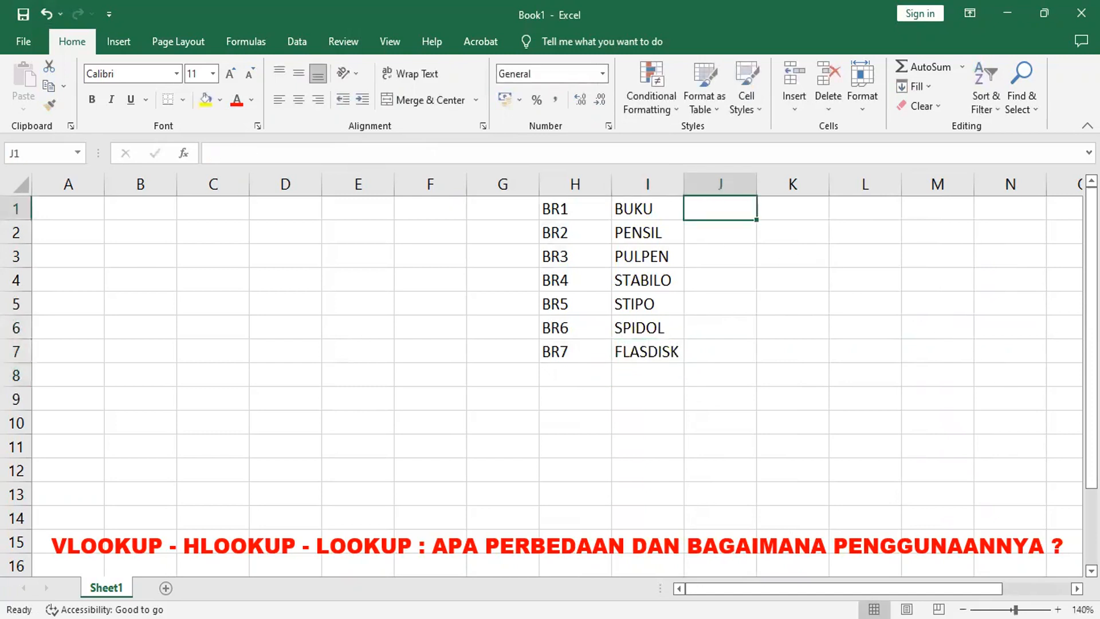
text(5)
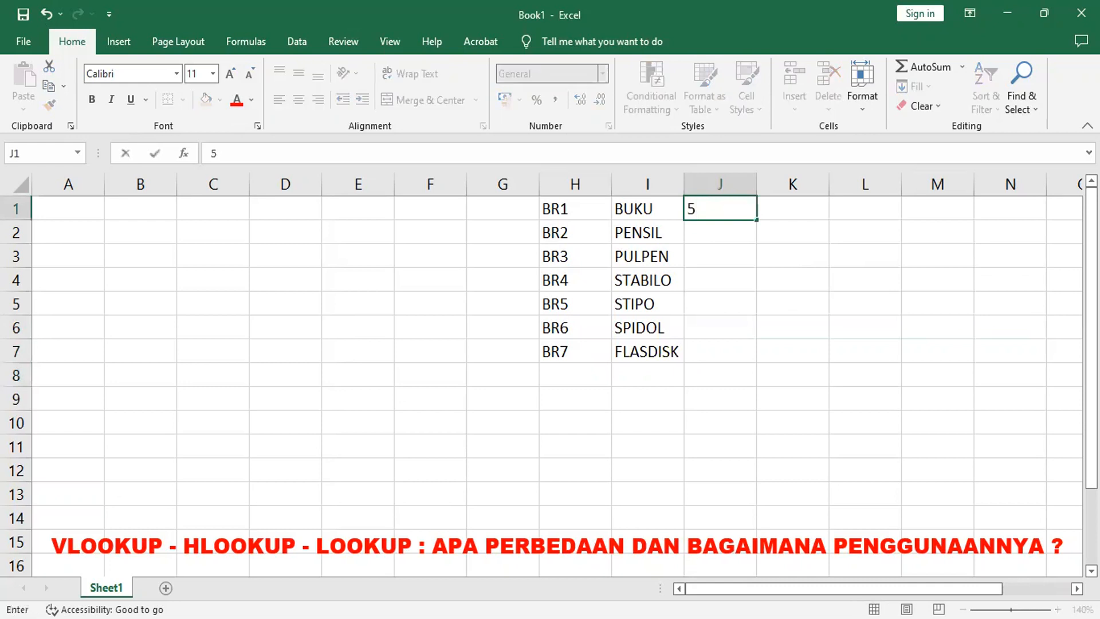
key(Return)
text(2)
key(Return)
text(9)
key(Return)
text(10)
key(Return)
text(8)
key(Return)
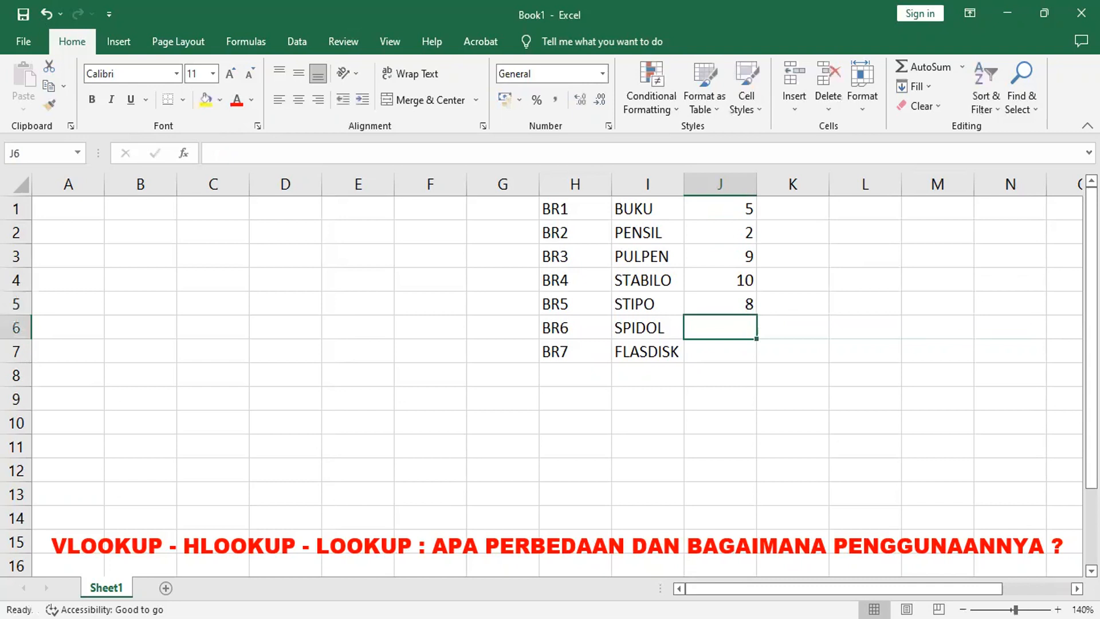
text(12)
key(Return)
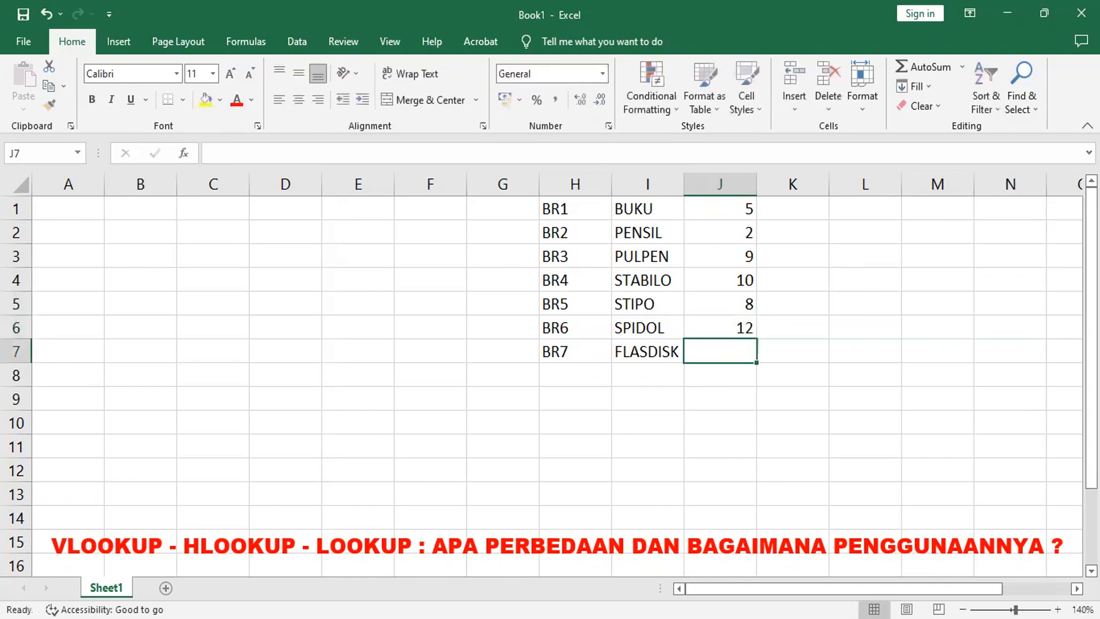
text(30)
key(Return)
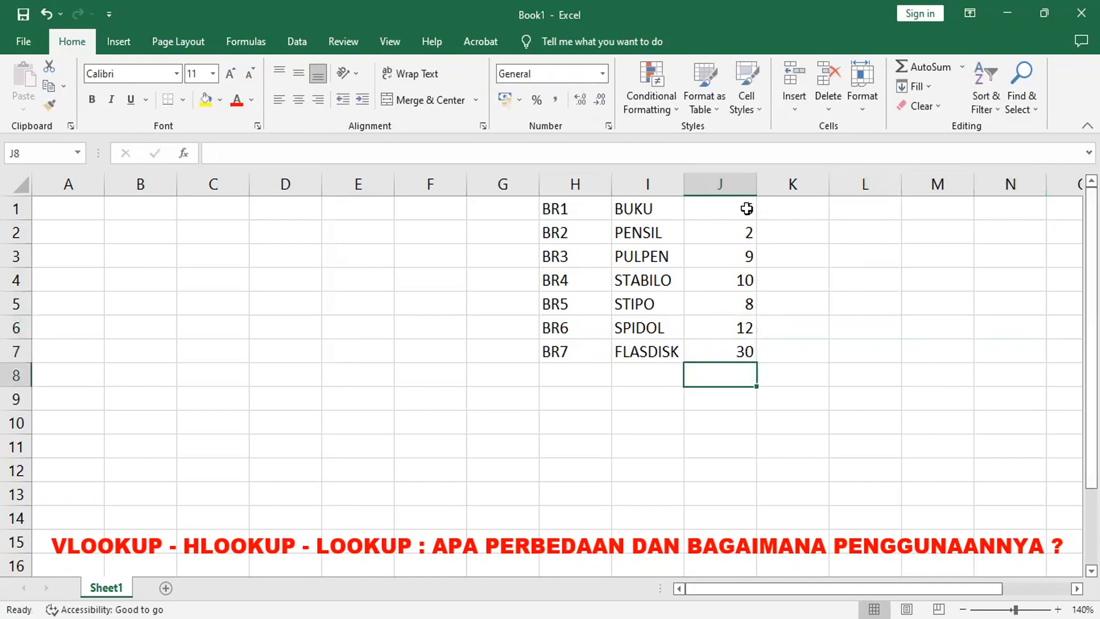
Step: Enter the formula =J1*1000 in K1 and fill it down to K7
click(790, 211)
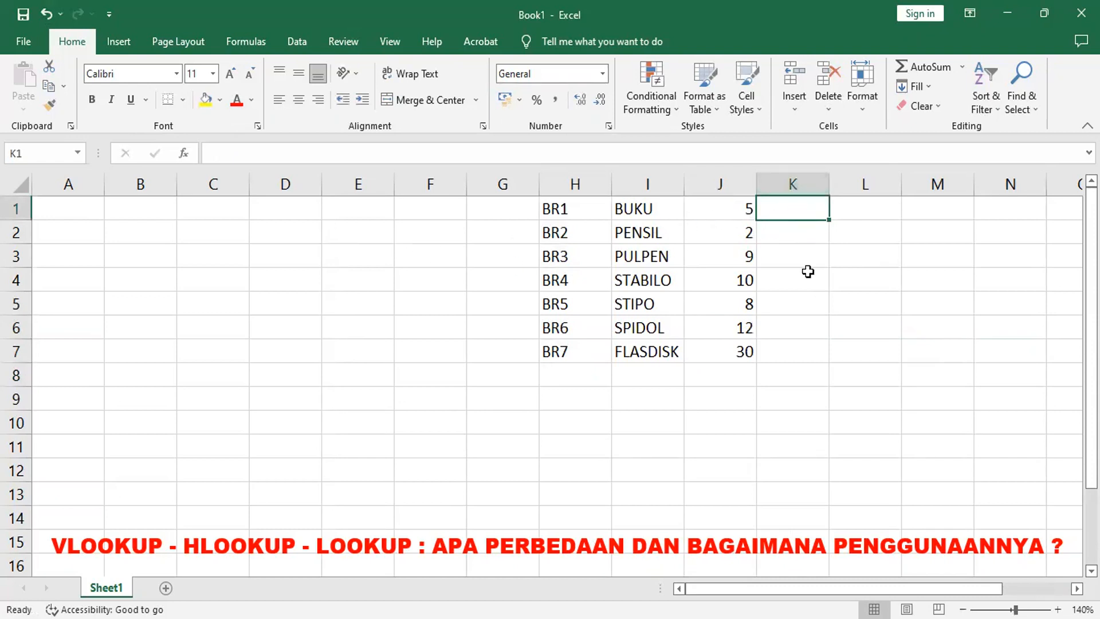
text(=)
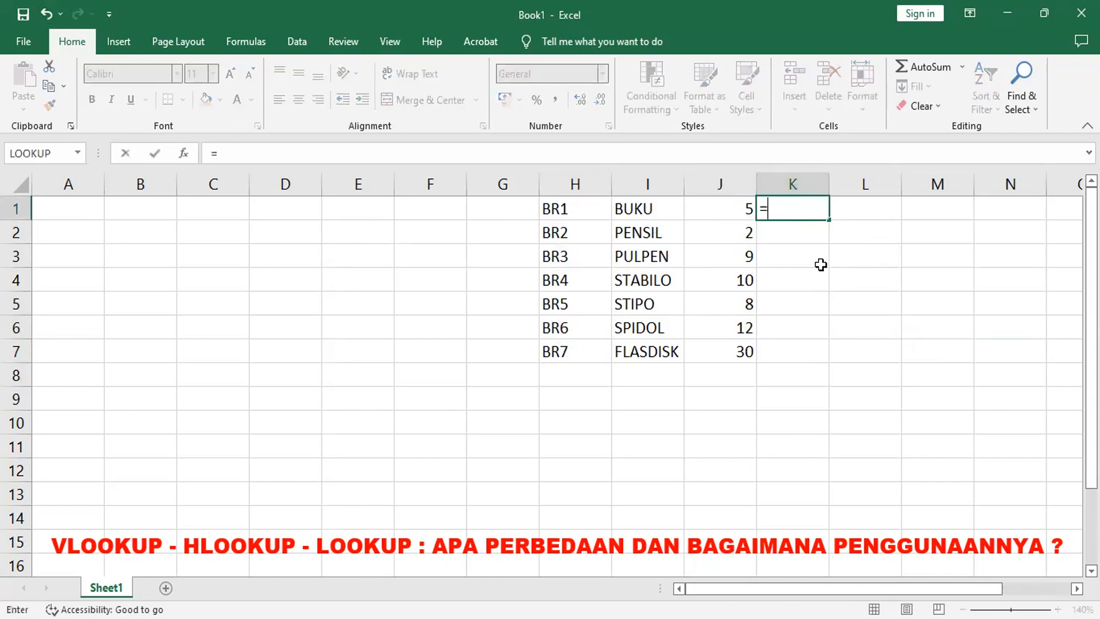
click(742, 209)
text(*1000)
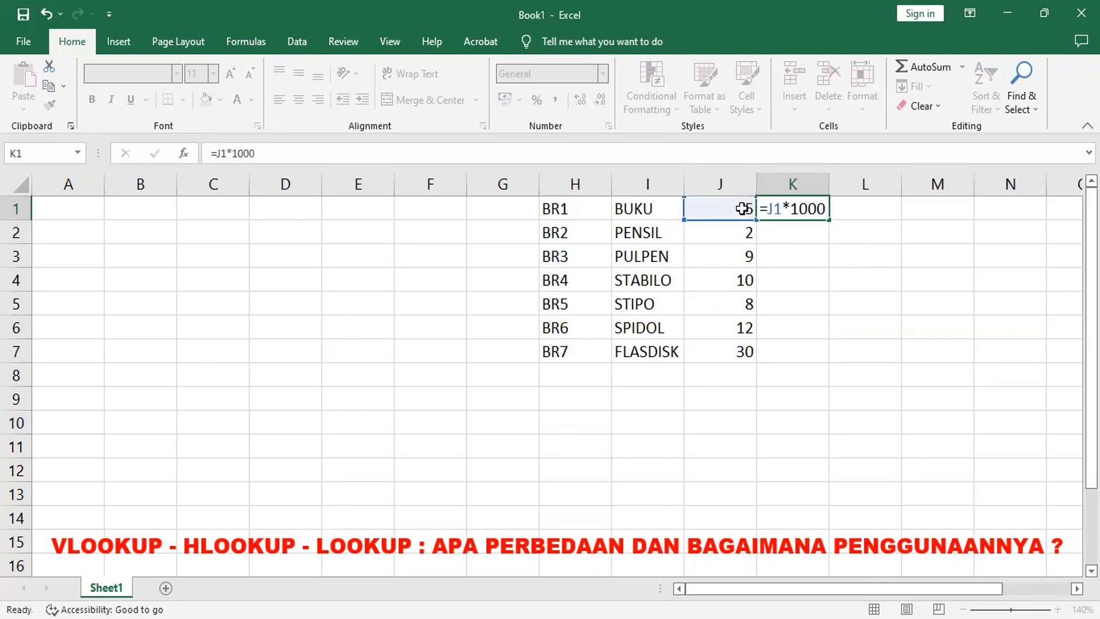
key(Return)
click(799, 210)
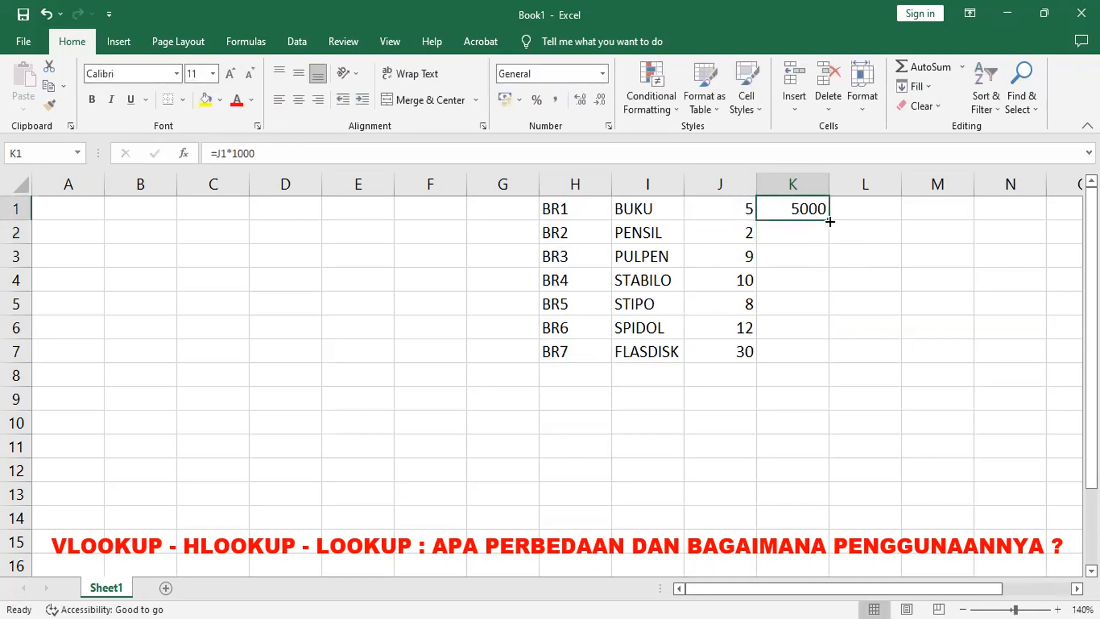
double_click(830, 220)
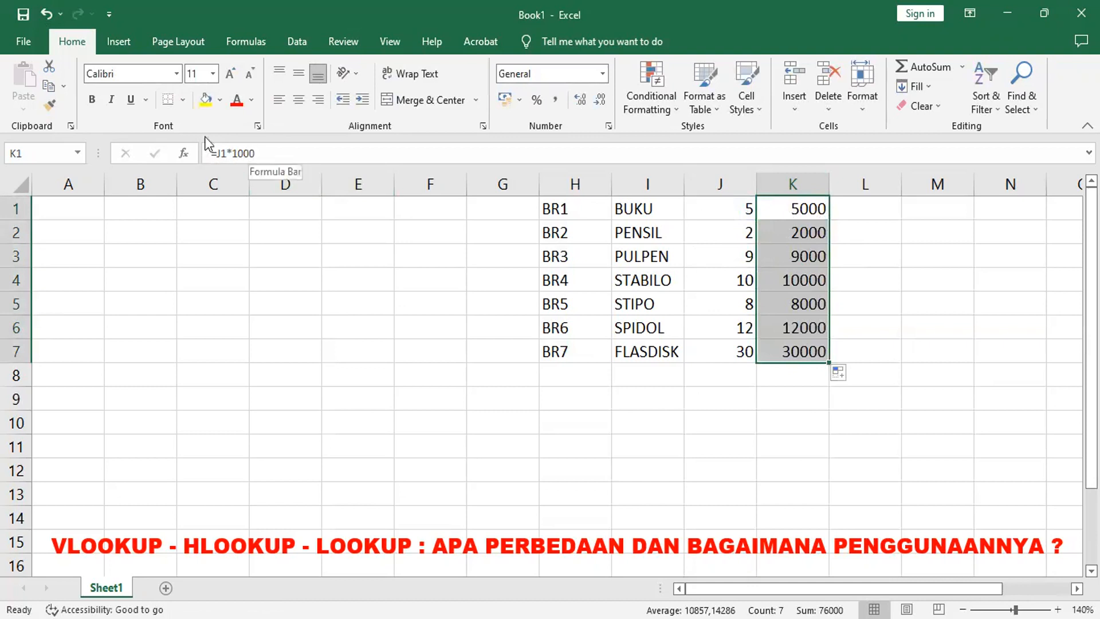
Step: Copy K1:K7, paste only its values over J1:J7 with Paste Special, and clear column K
click(46, 87)
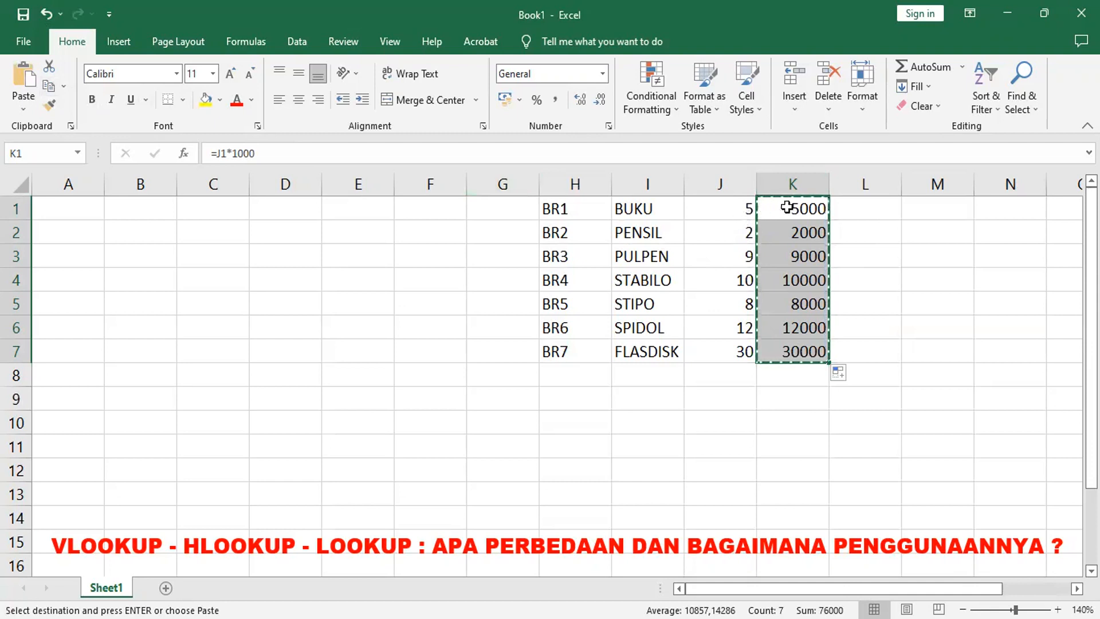
click(735, 211)
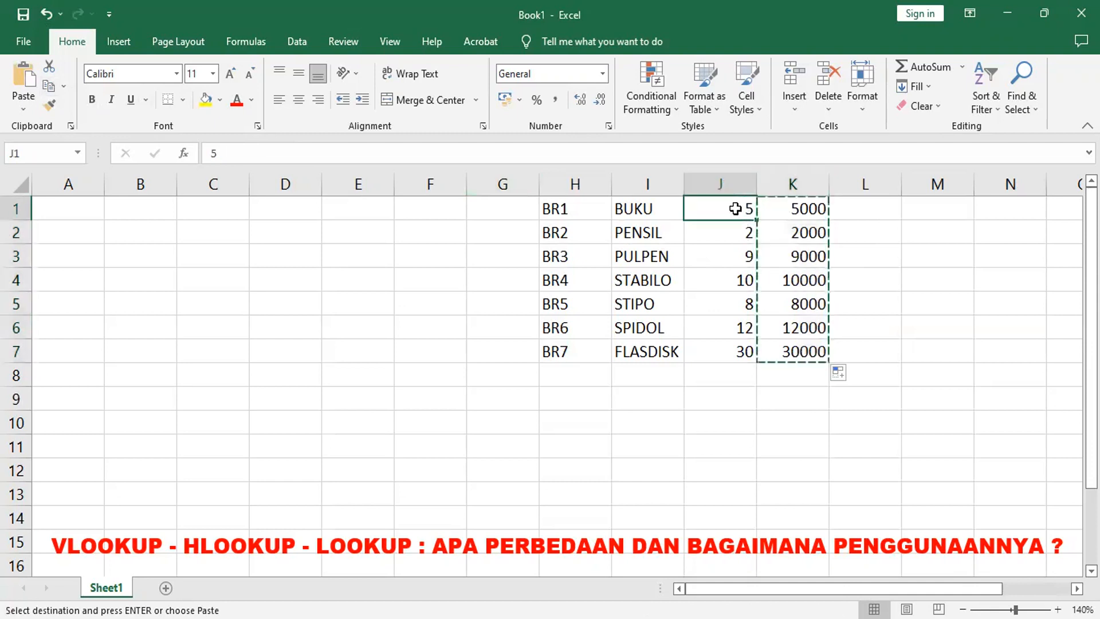
click(26, 73)
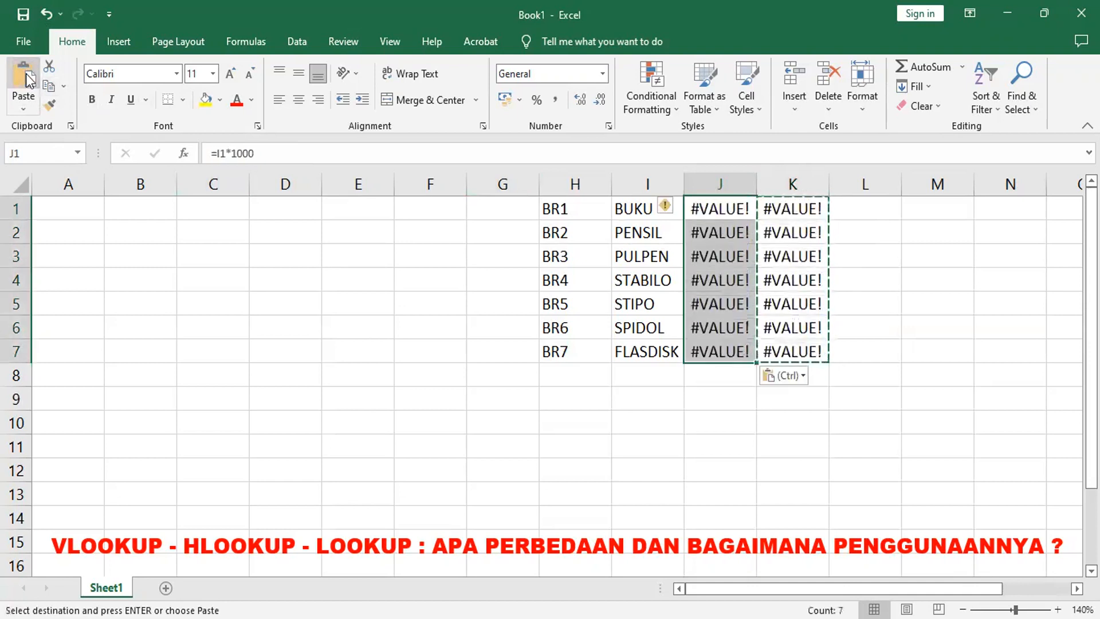
click(45, 14)
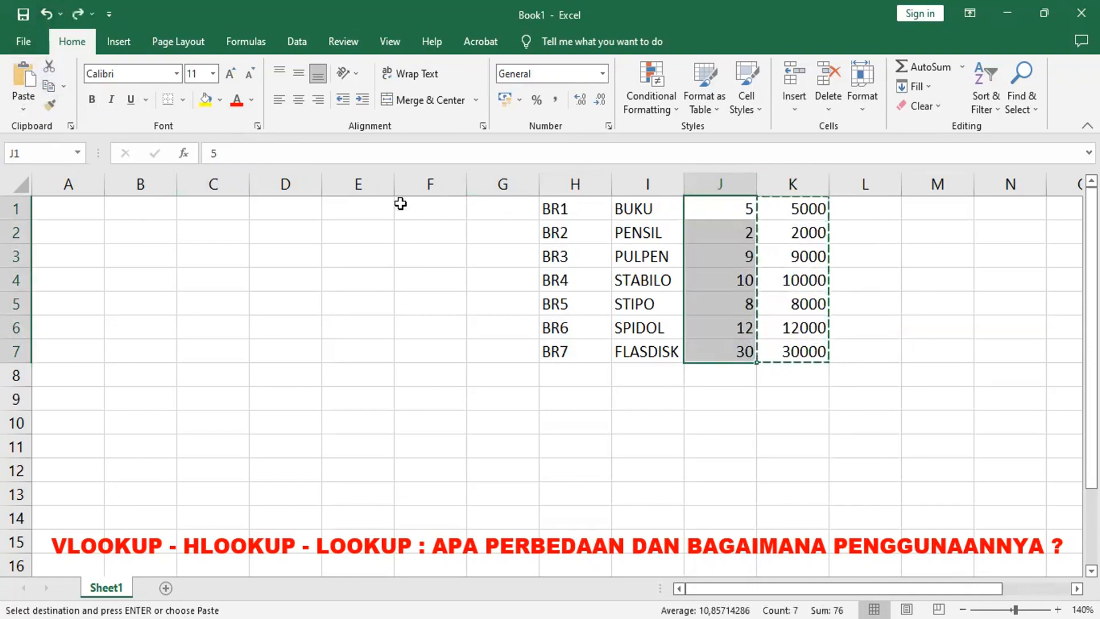
click(22, 111)
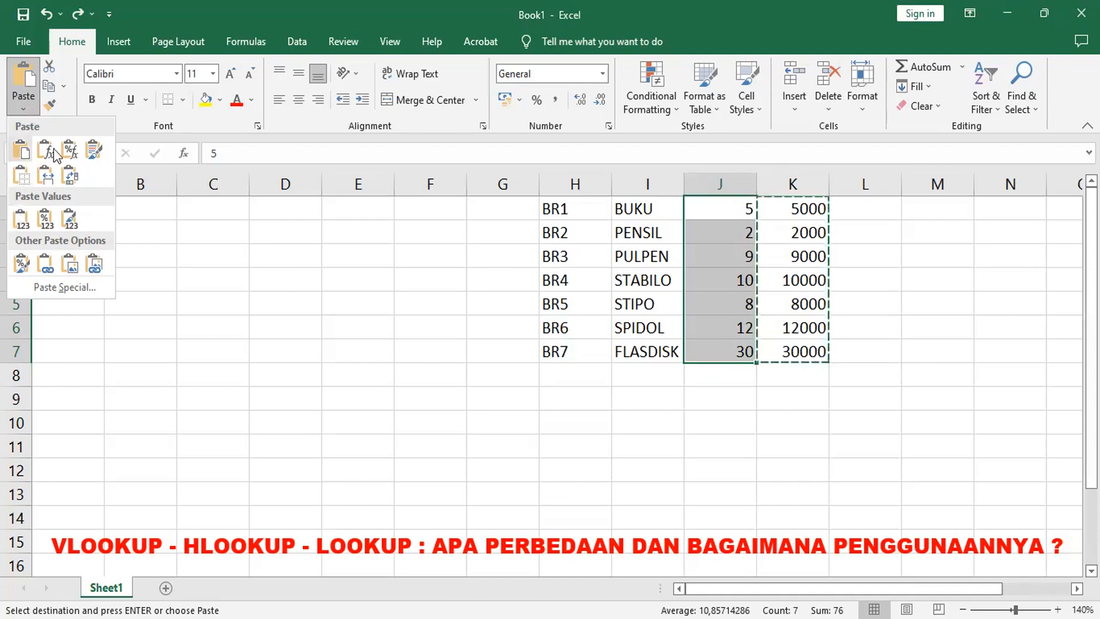
click(86, 287)
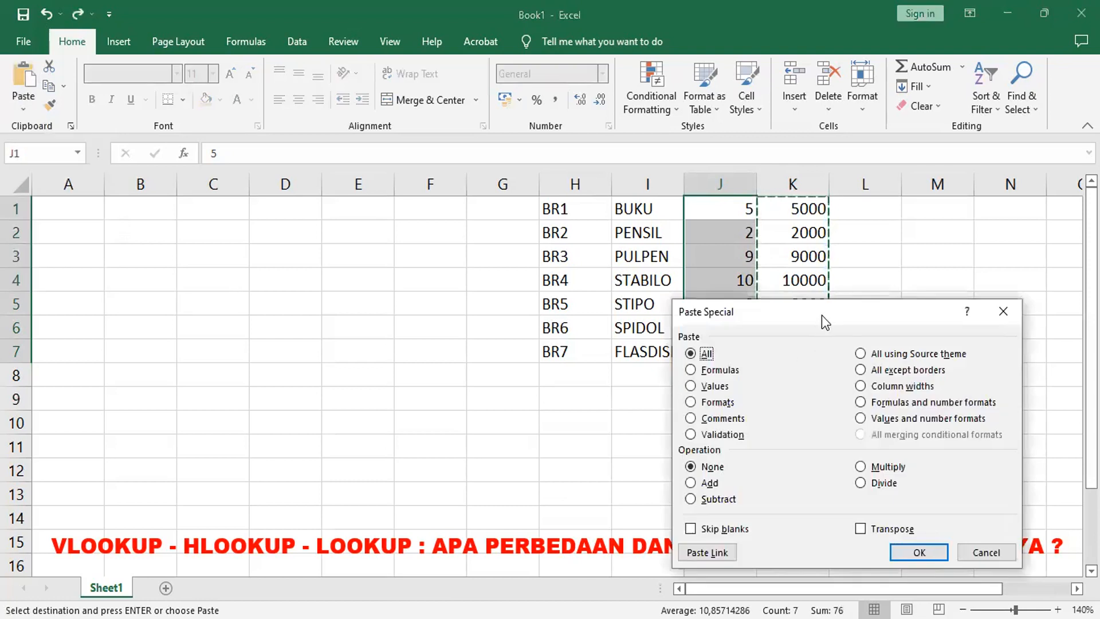
drag(724, 319, 191, 198)
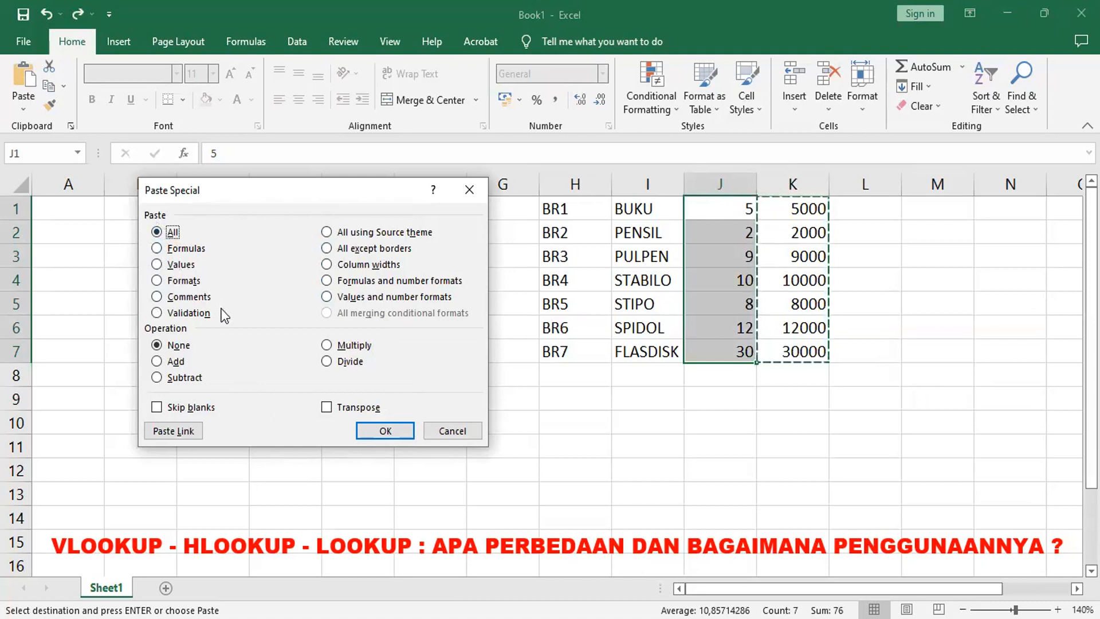
click(169, 267)
click(398, 432)
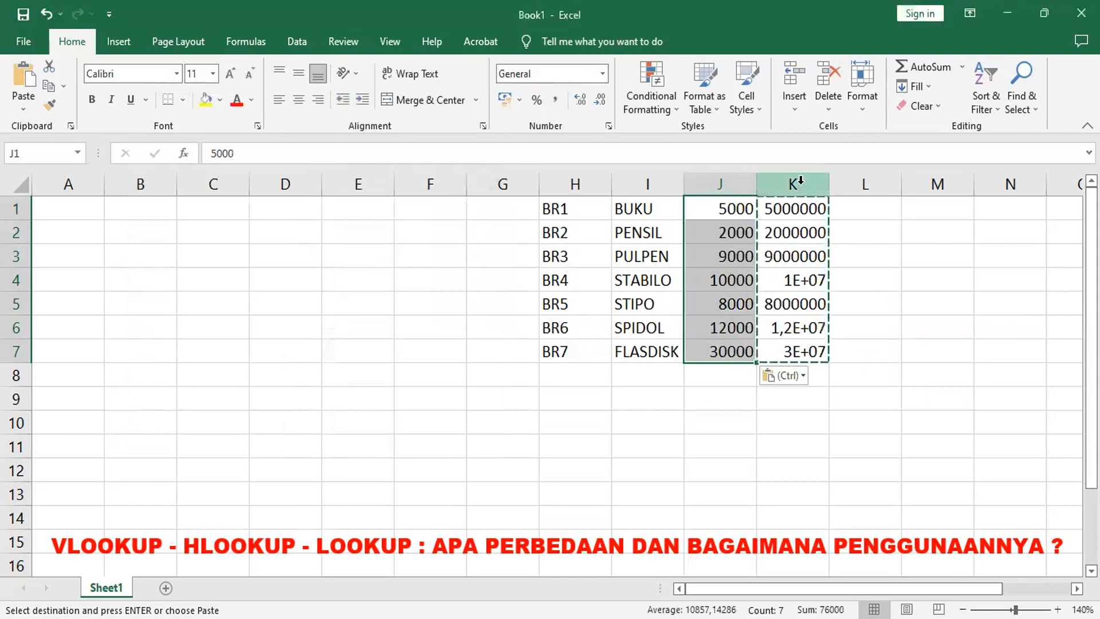
click(800, 181)
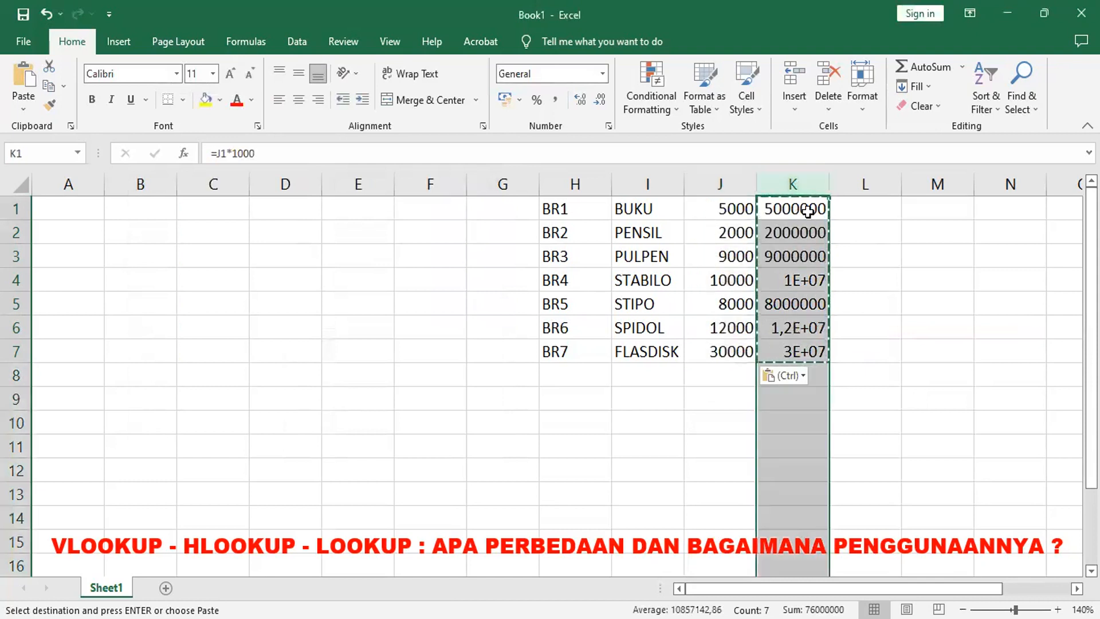
key(Delete)
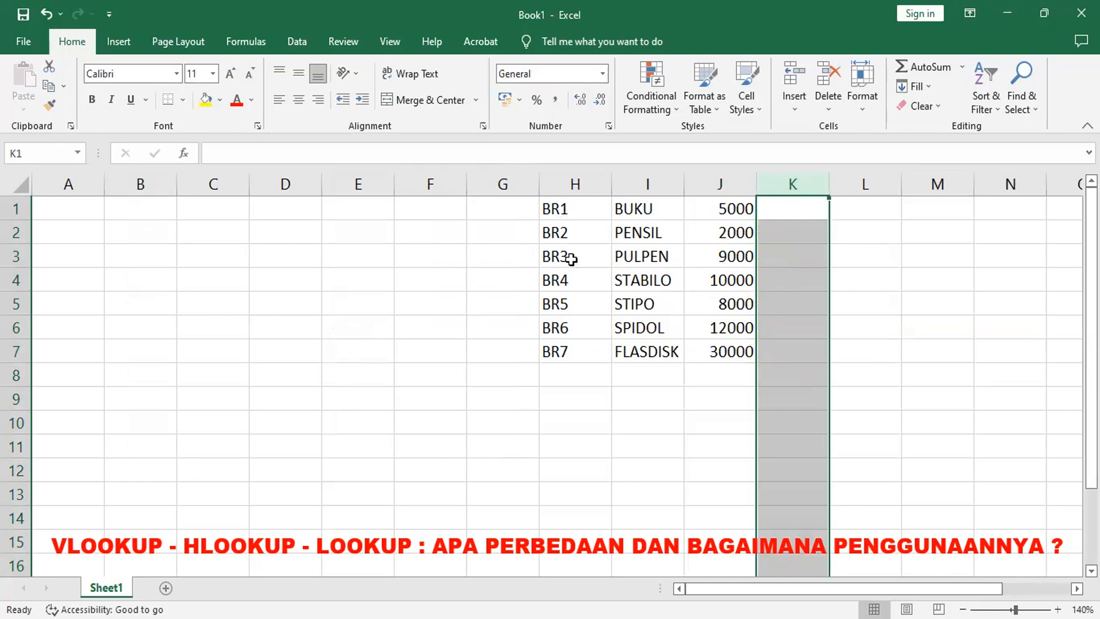
Step: Name the range H1:J7 as ATK
click(563, 208)
shift+click(743, 350)
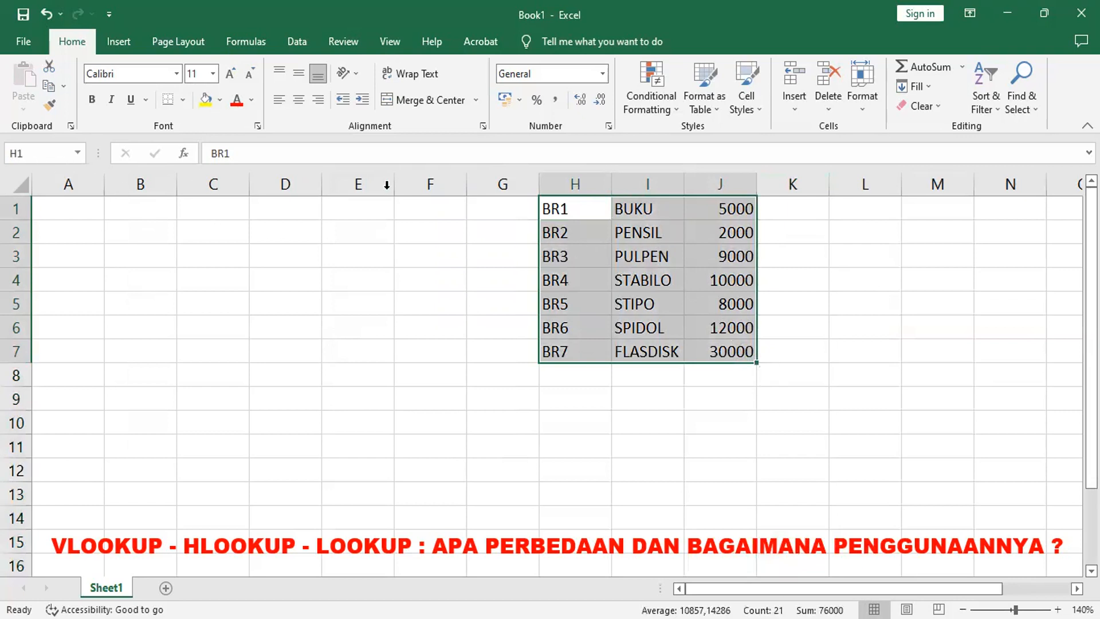
click(61, 154)
text(ATK)
key(Return)
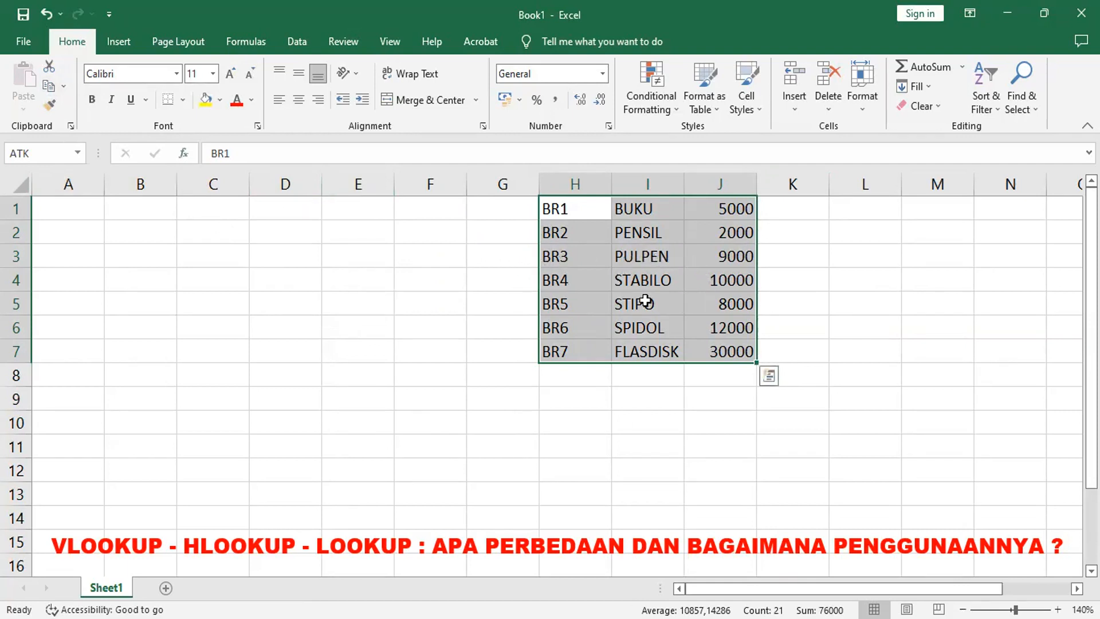
Step: Copy the ATK table and paste it transposed into A9 with Paste Special
click(49, 86)
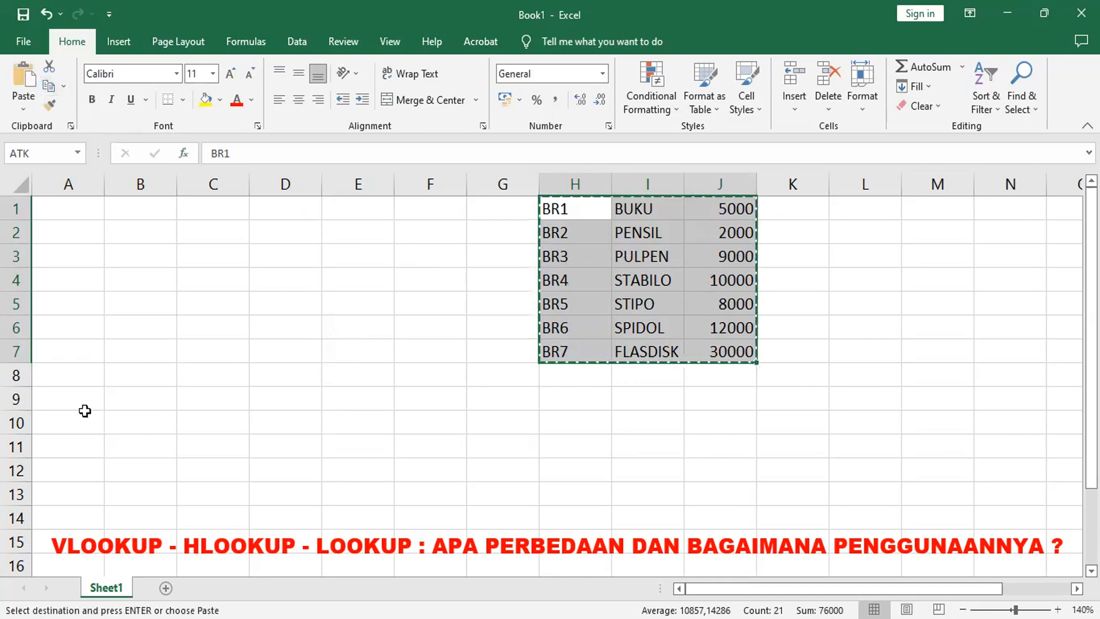
click(57, 404)
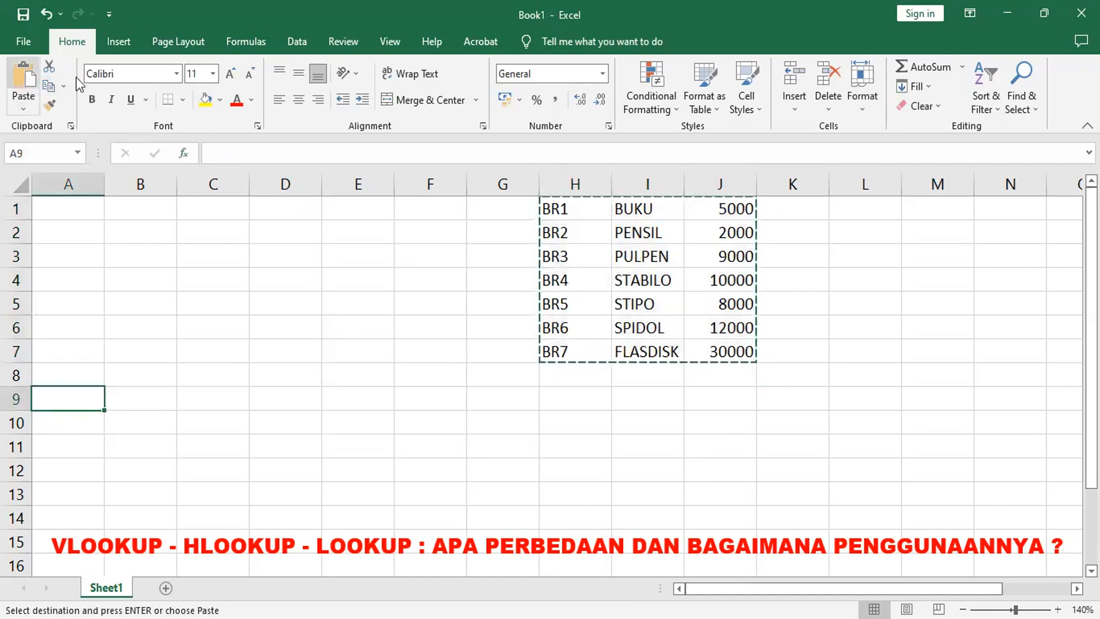
click(21, 107)
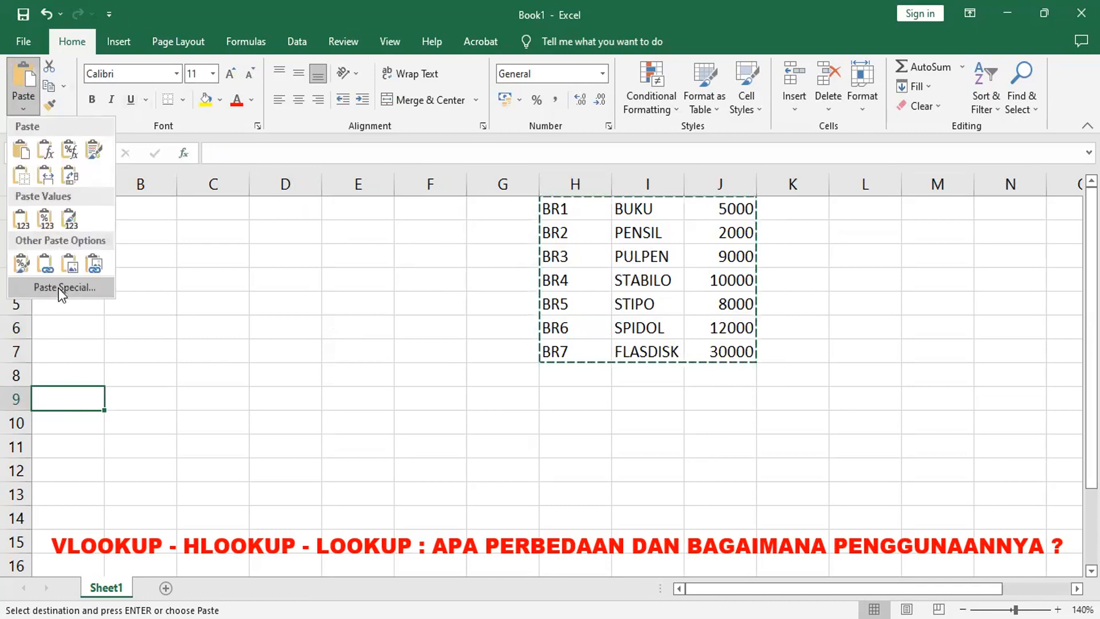
key(s)
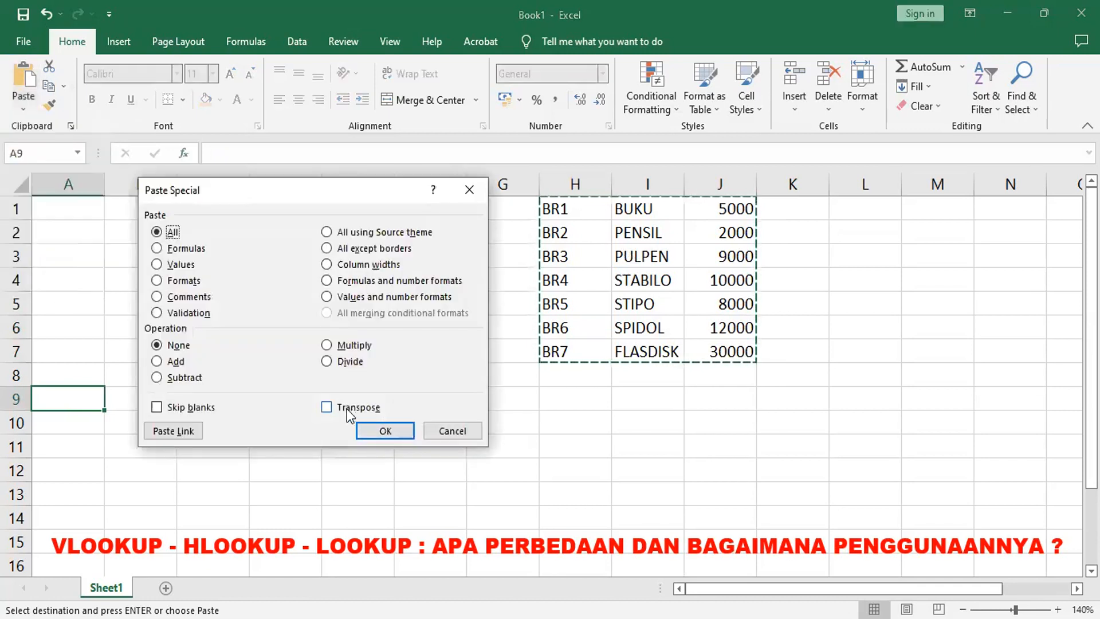
click(346, 408)
click(385, 431)
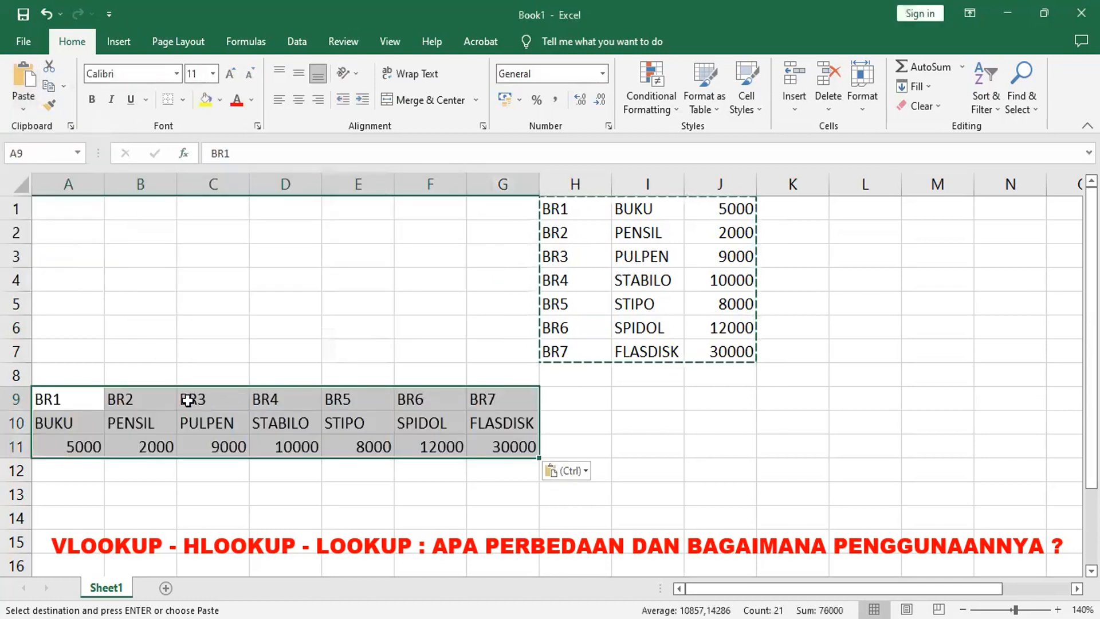
Step: Center-align the contents of columns A to G
click(80, 186)
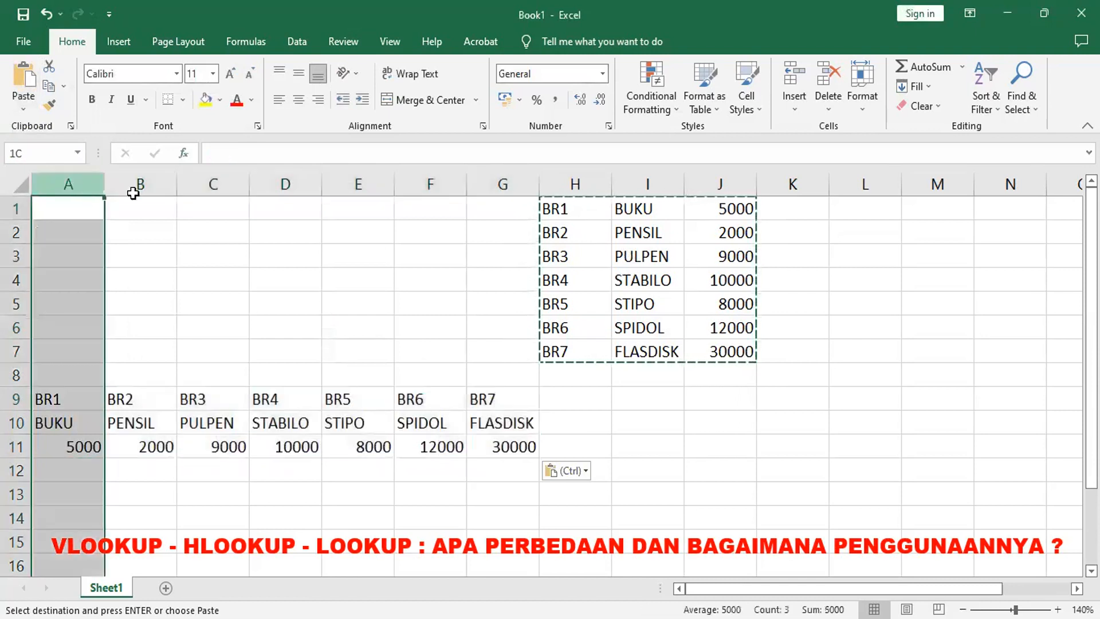
drag(482, 219, 483, 220)
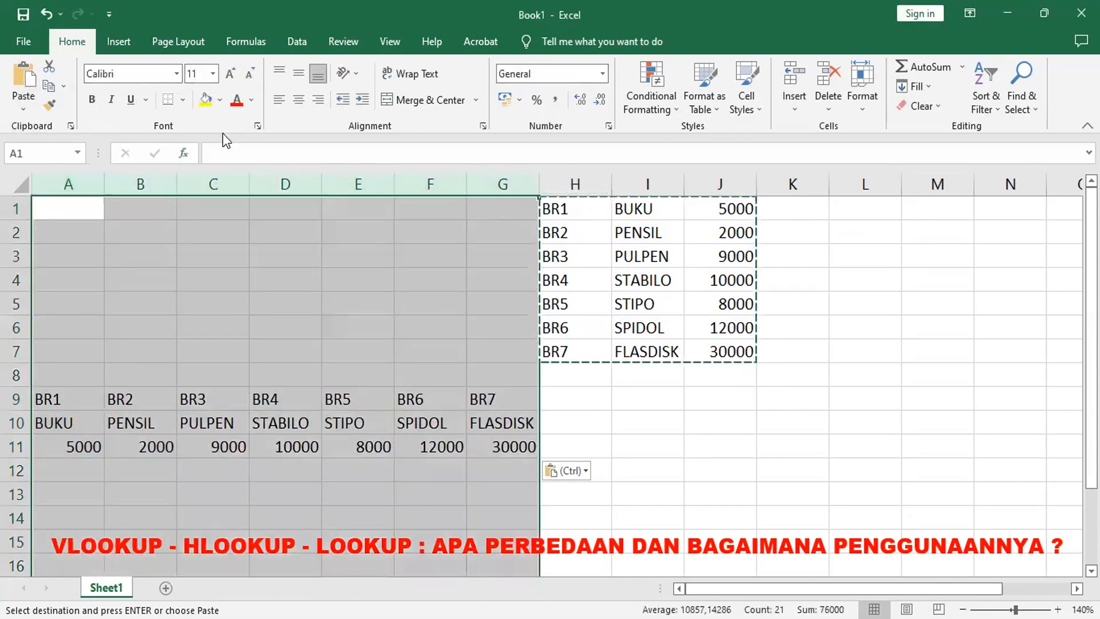
click(300, 101)
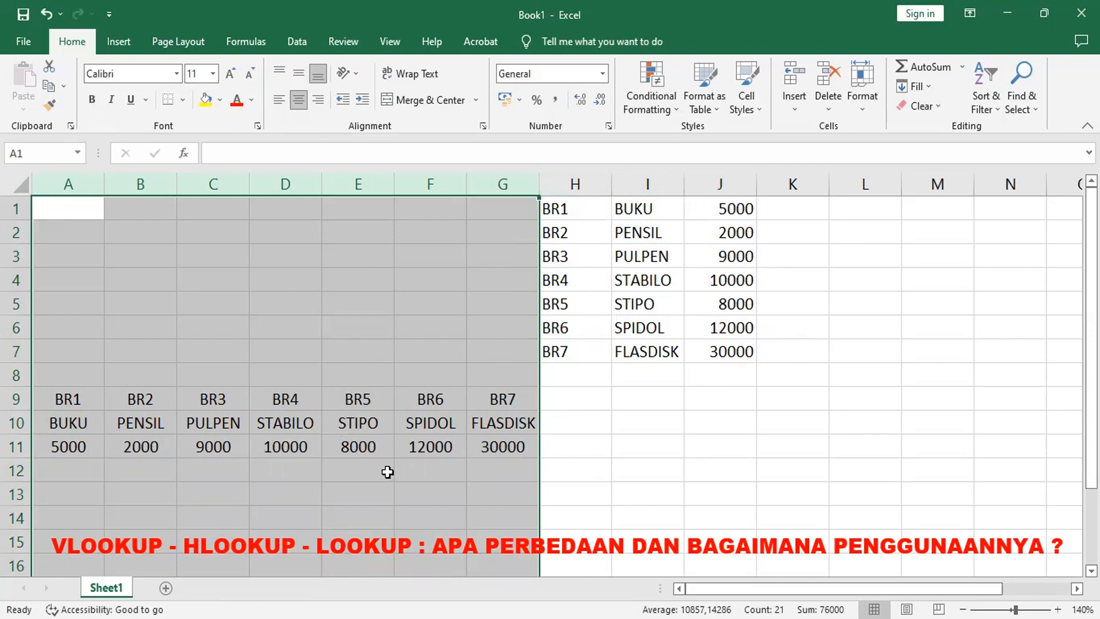
Step: Name the transposed range A9:G11 as ATKHOR
click(76, 403)
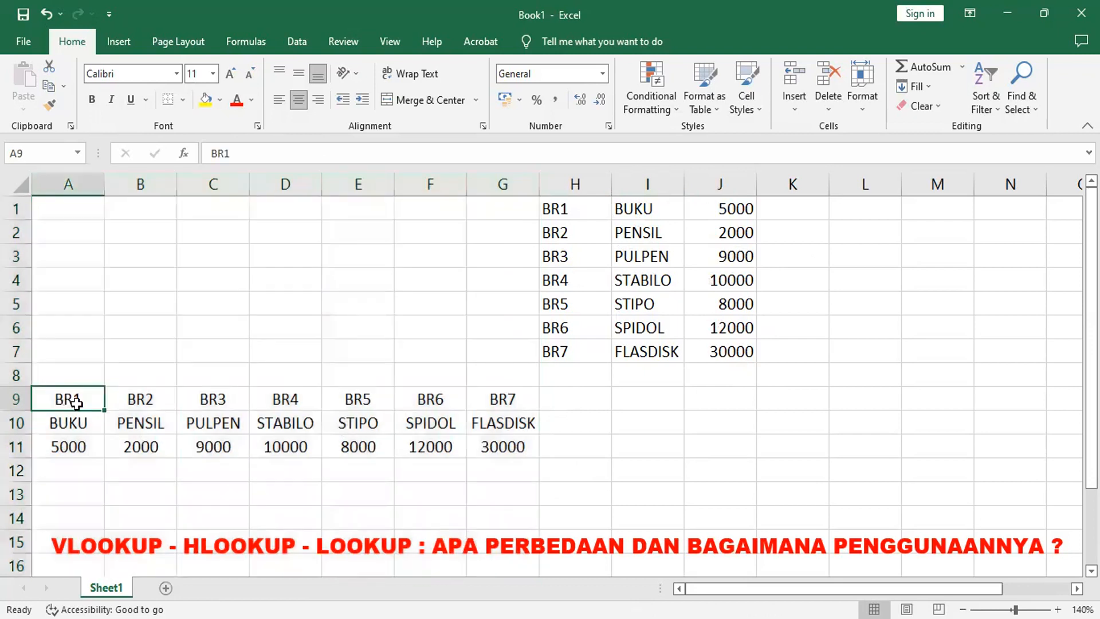
shift+click(513, 449)
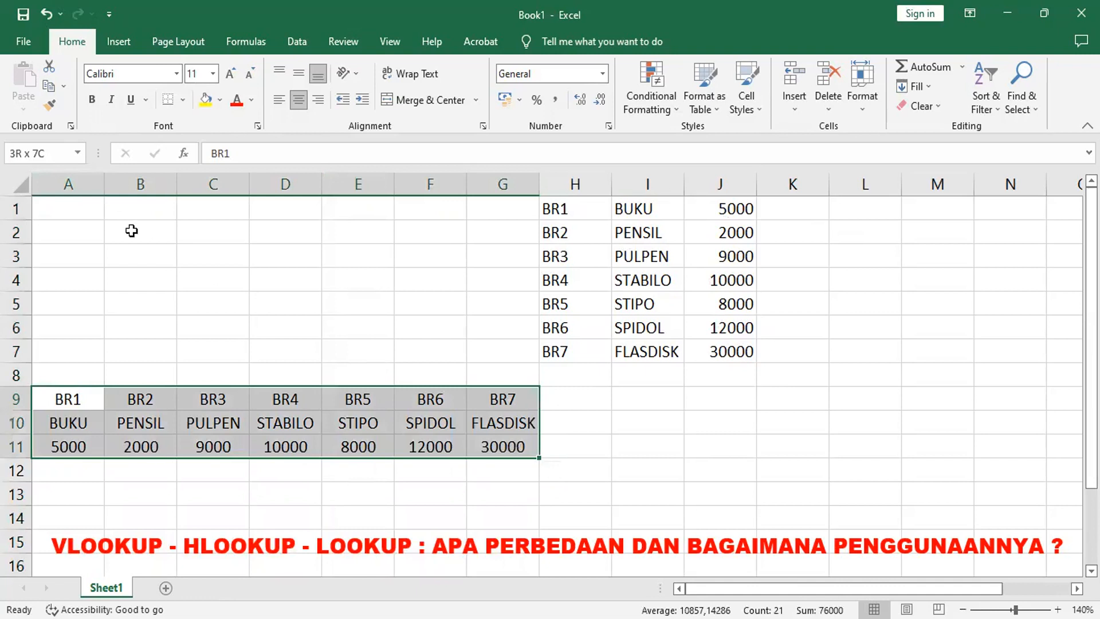
click(50, 153)
text(A)
key(Return)
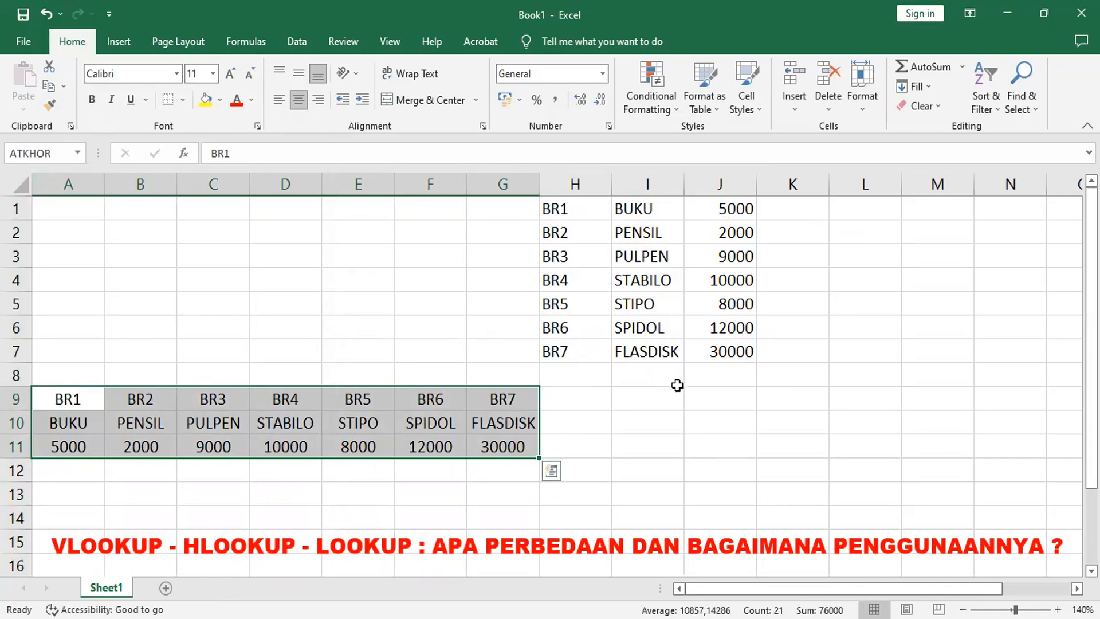
Step: Enter the item code BR7 in cell A1
click(745, 390)
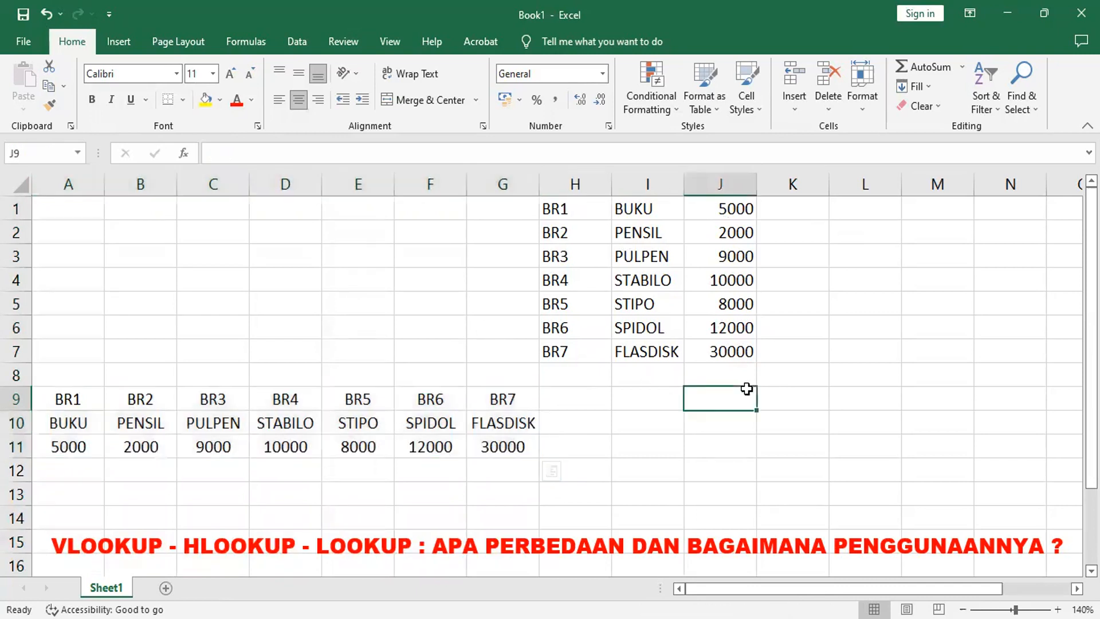
click(80, 210)
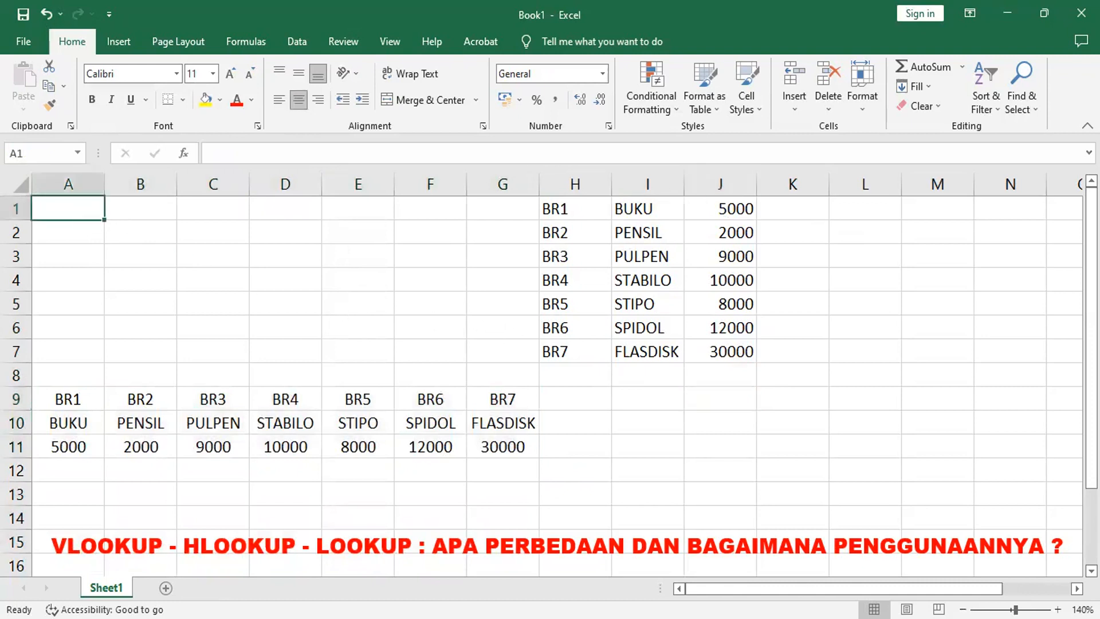
text(BR7)
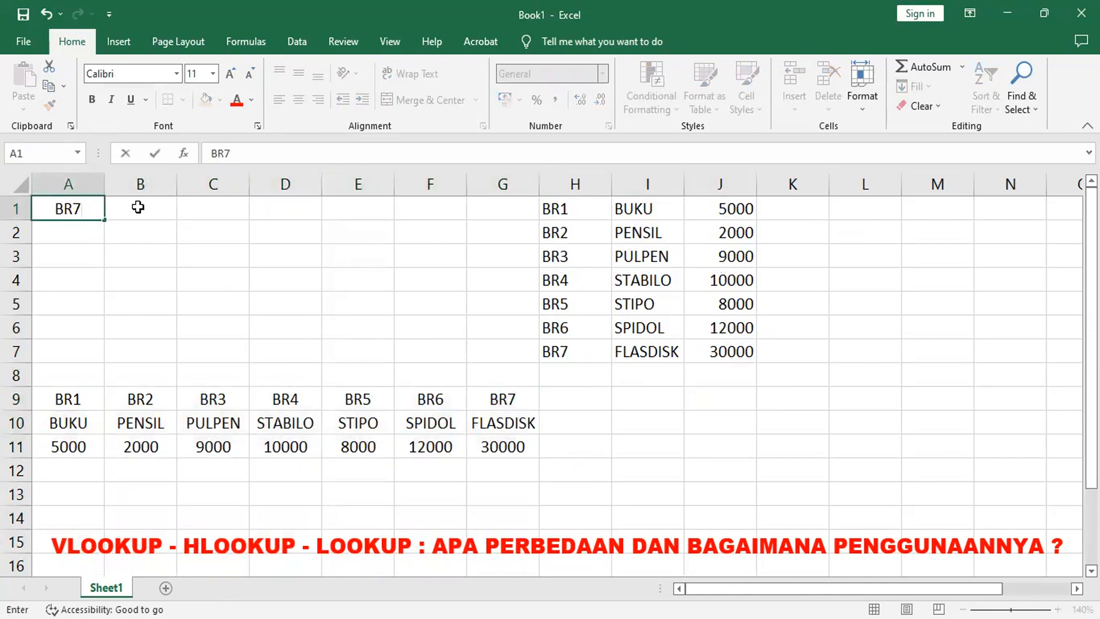
click(139, 208)
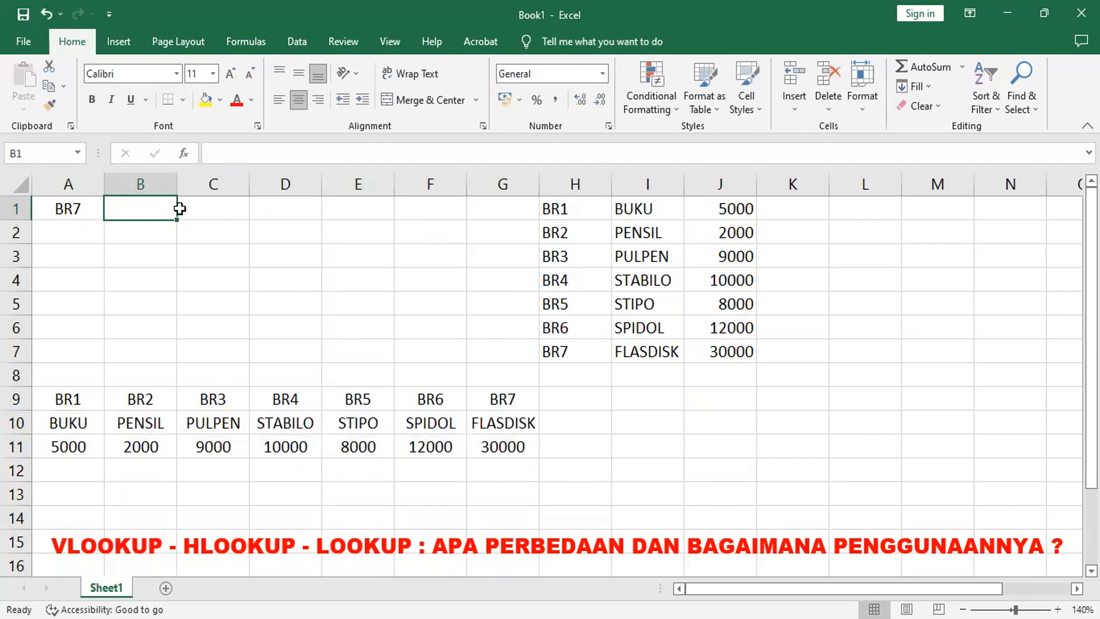
Step: Build a VLOOKUP in B1 with lookup value A1, table array ATK, column index 2 and range lookup 0
click(187, 154)
click(202, 277)
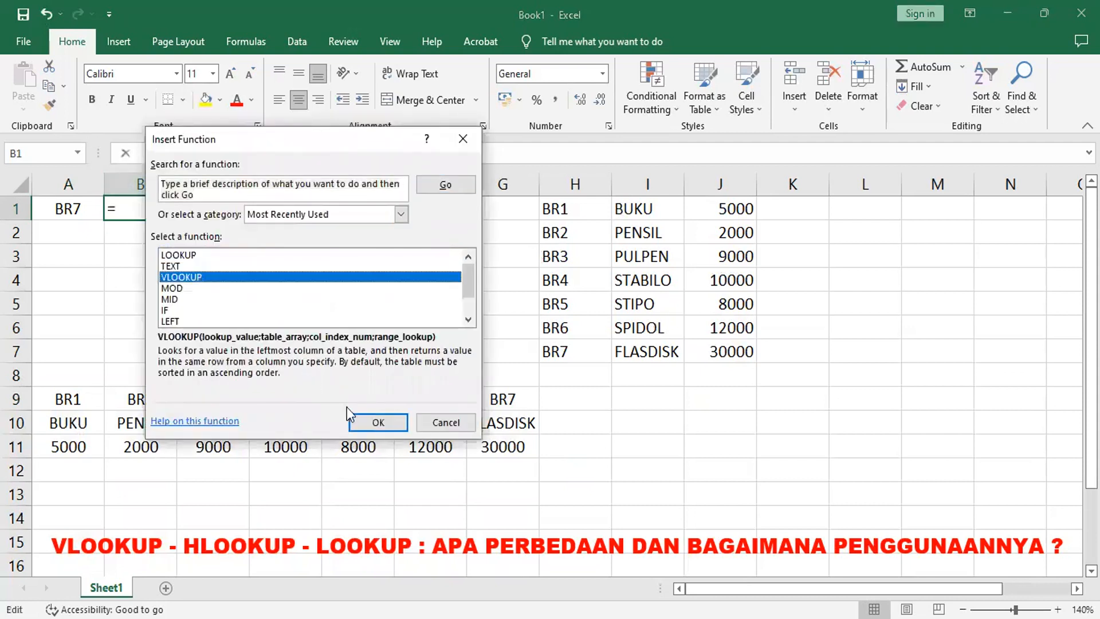
click(394, 425)
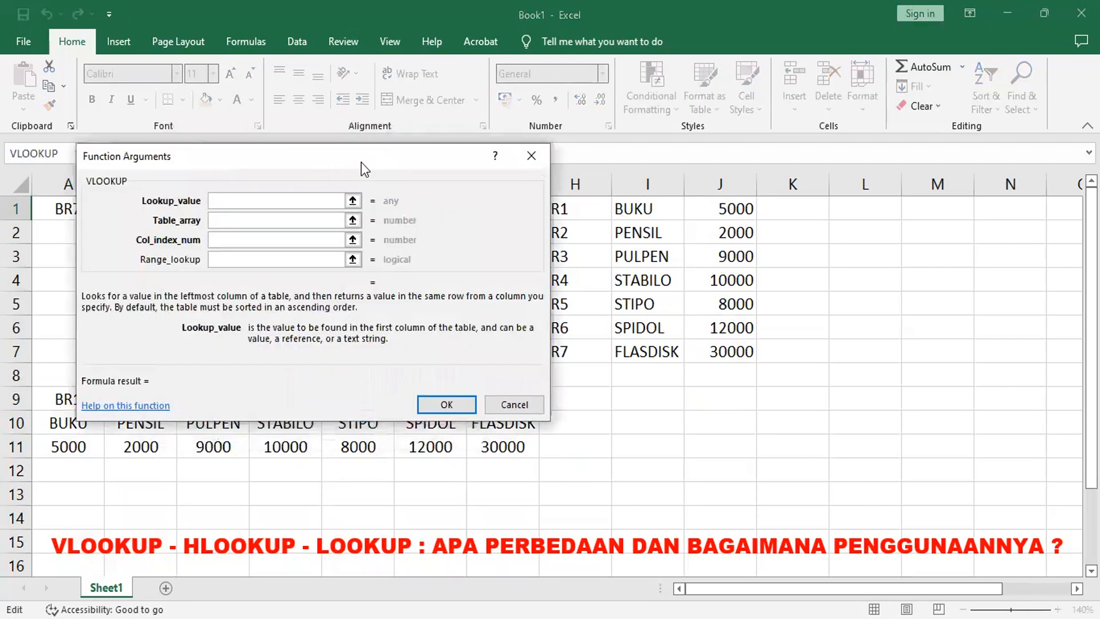
drag(361, 162, 380, 311)
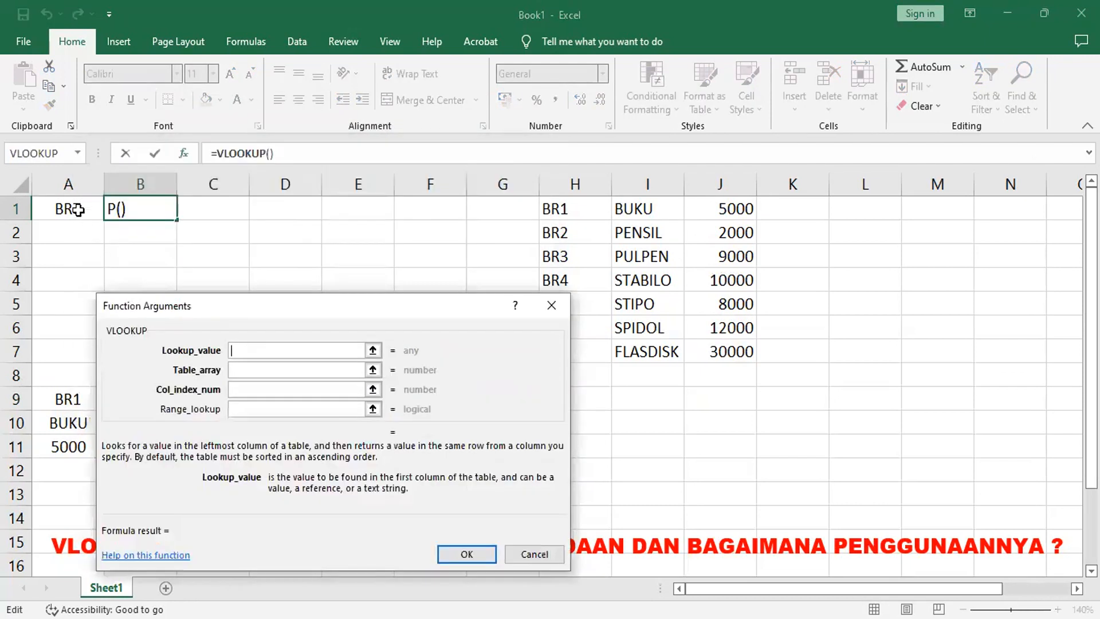
click(78, 209)
click(252, 370)
click(265, 370)
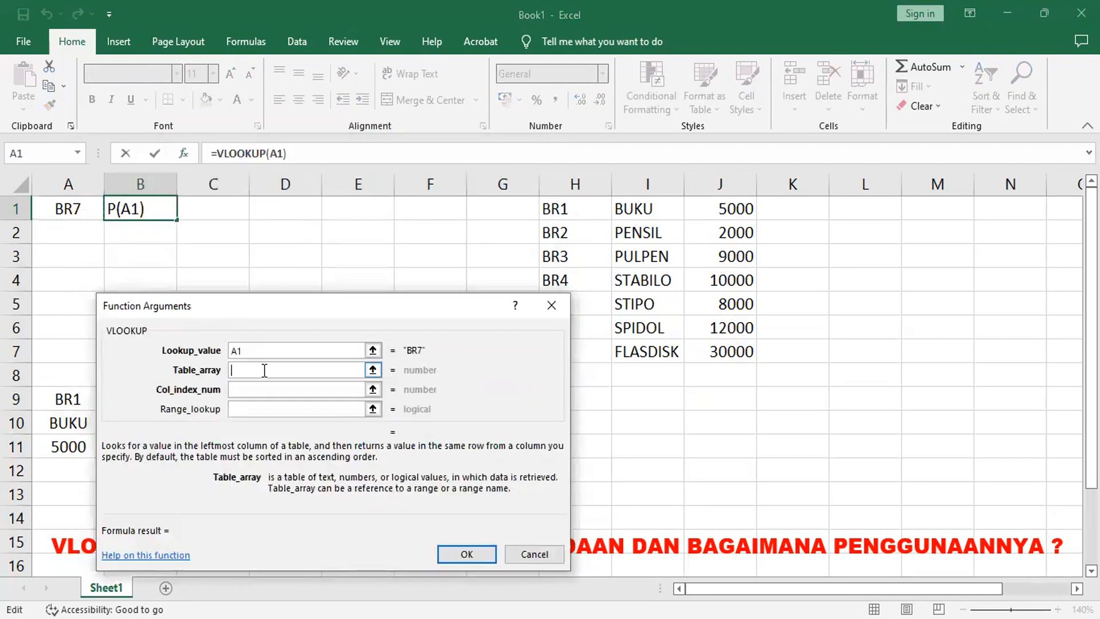
text(ATK)
key(Tab)
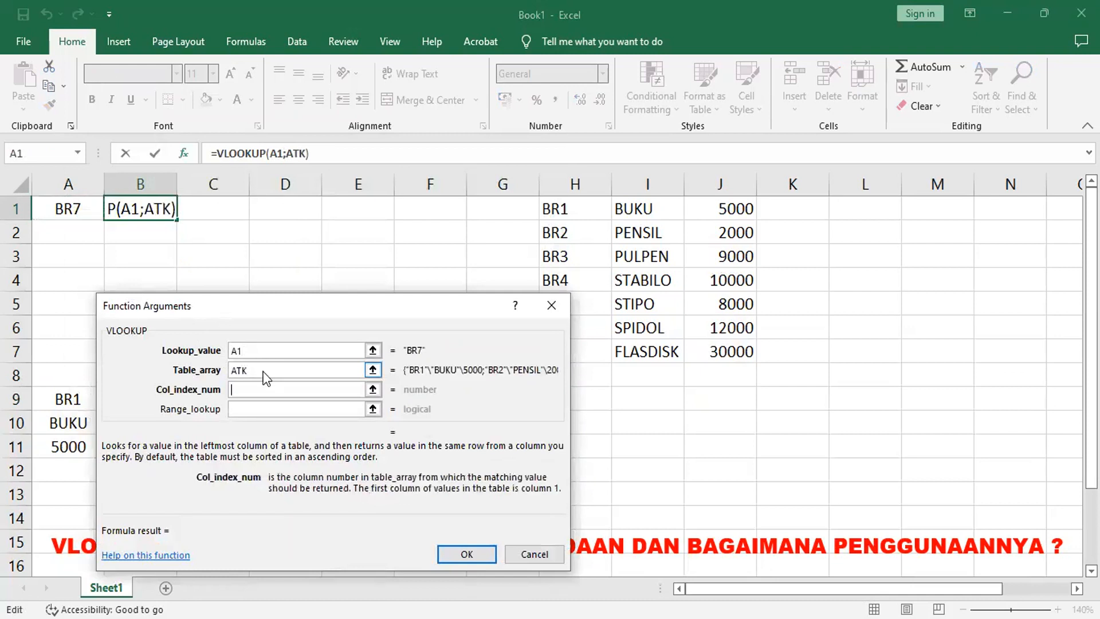
text(2)
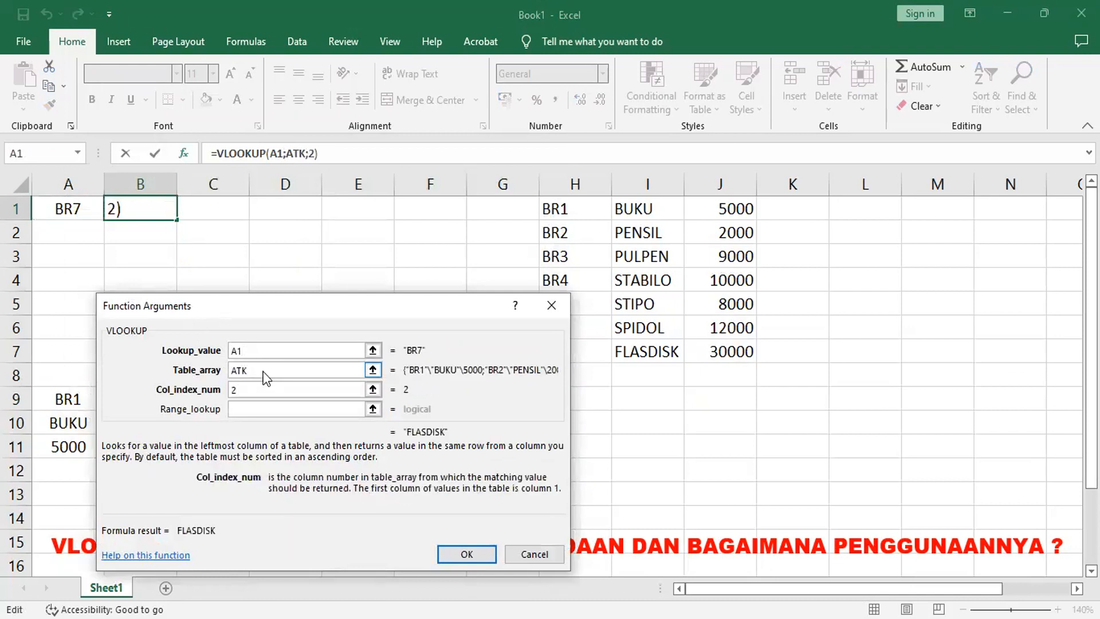
click(261, 410)
text(0)
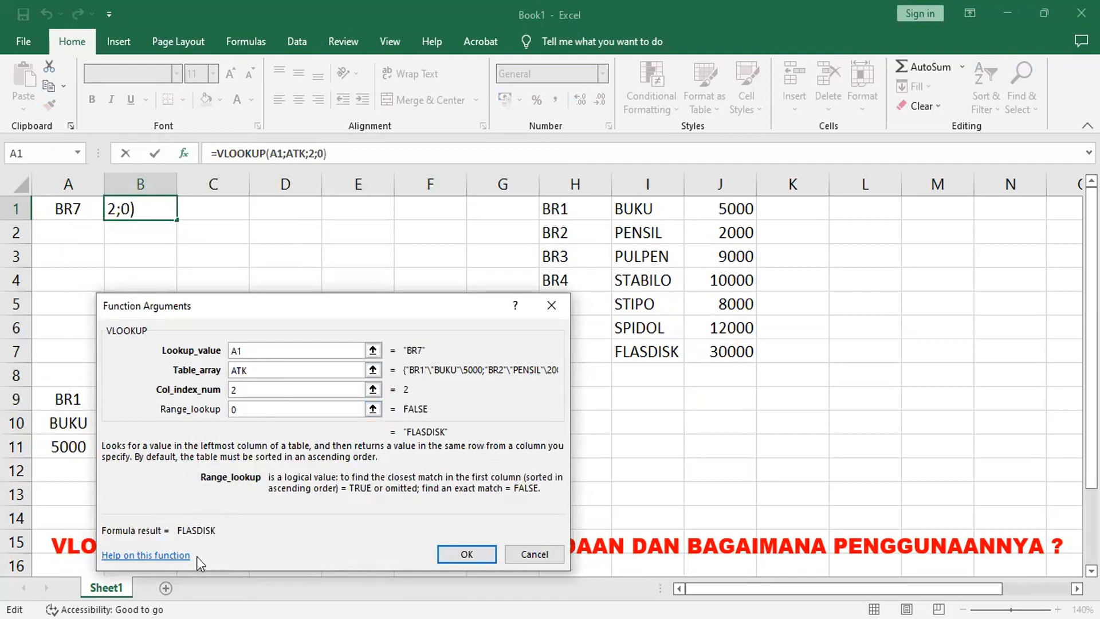
Step: Try BR1 as the lookup value, then set it back to A1
drag(269, 351, 216, 348)
text(BR1)
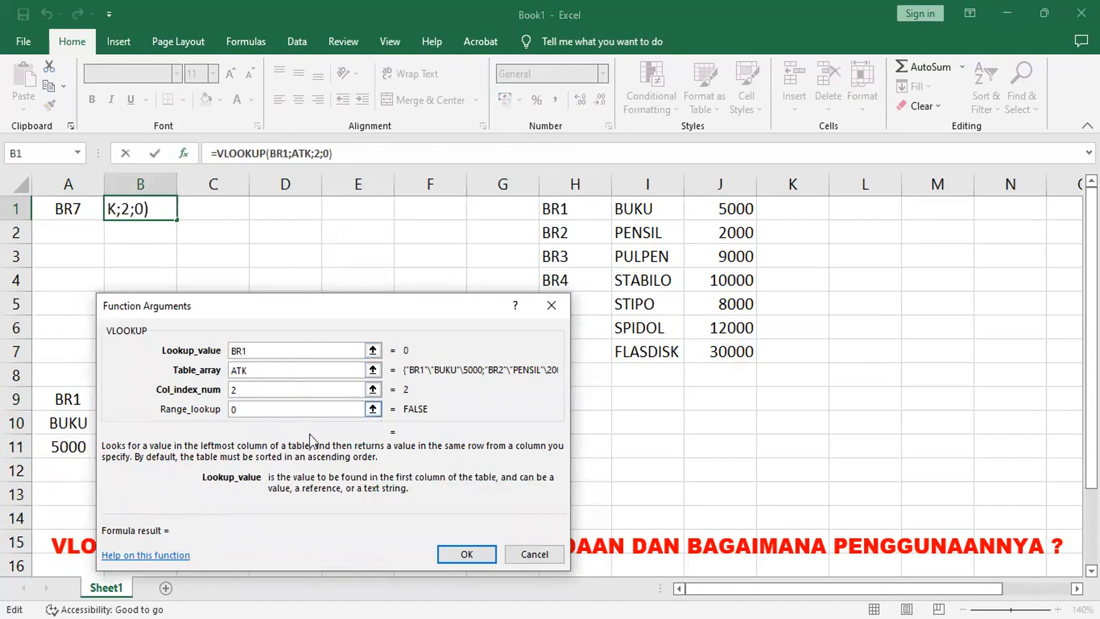
click(299, 393)
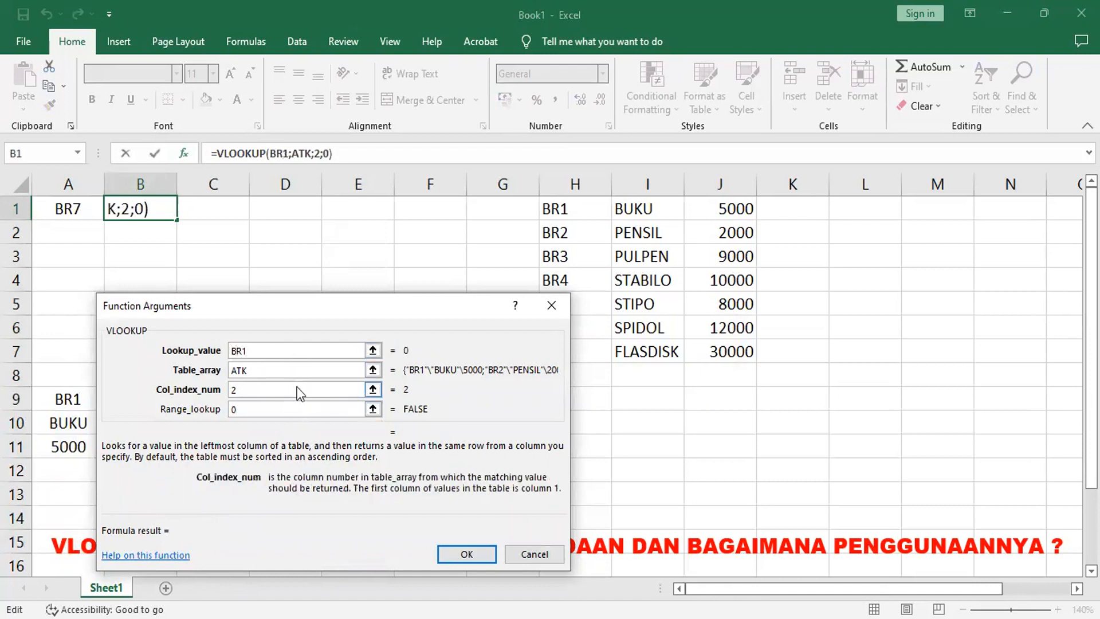
click(276, 350)
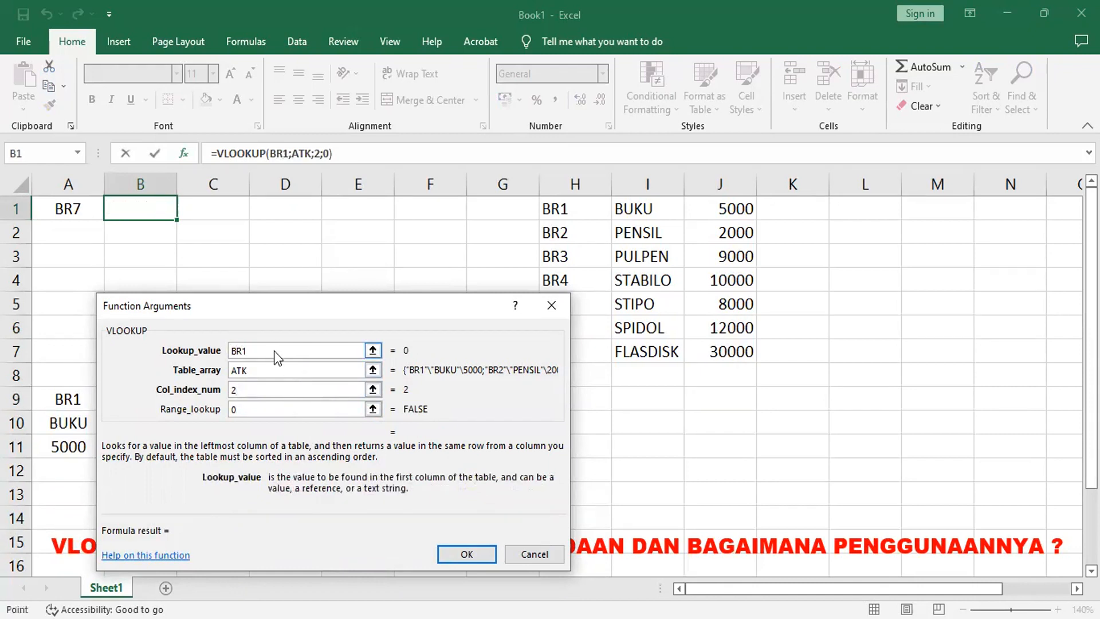
text(A1)
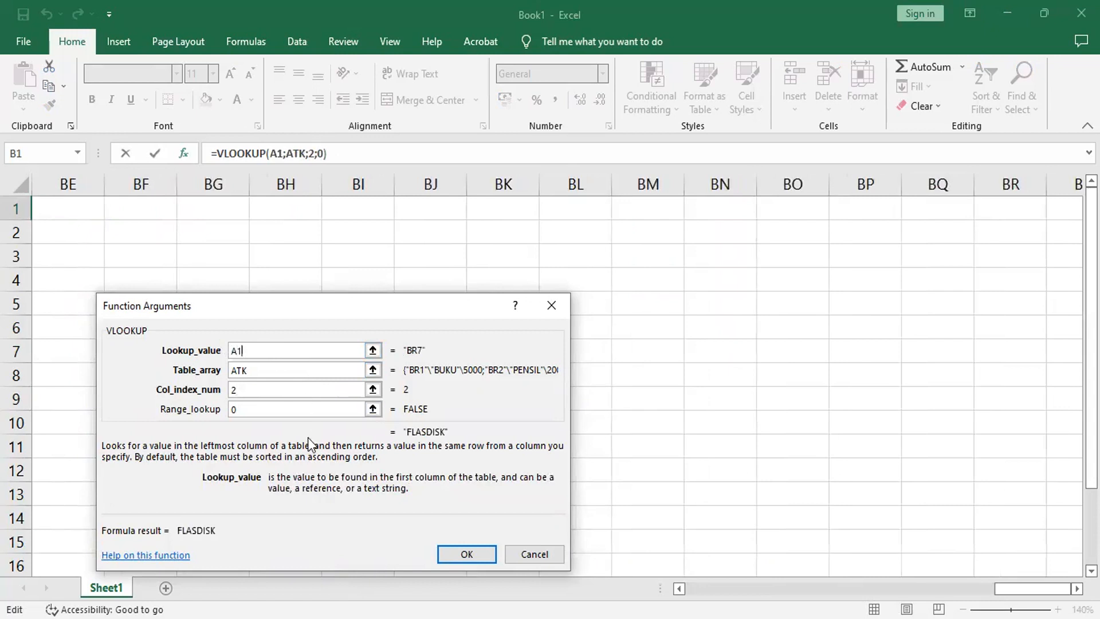
Step: Confirm the VLOOKUP formula in B1
click(267, 371)
click(449, 551)
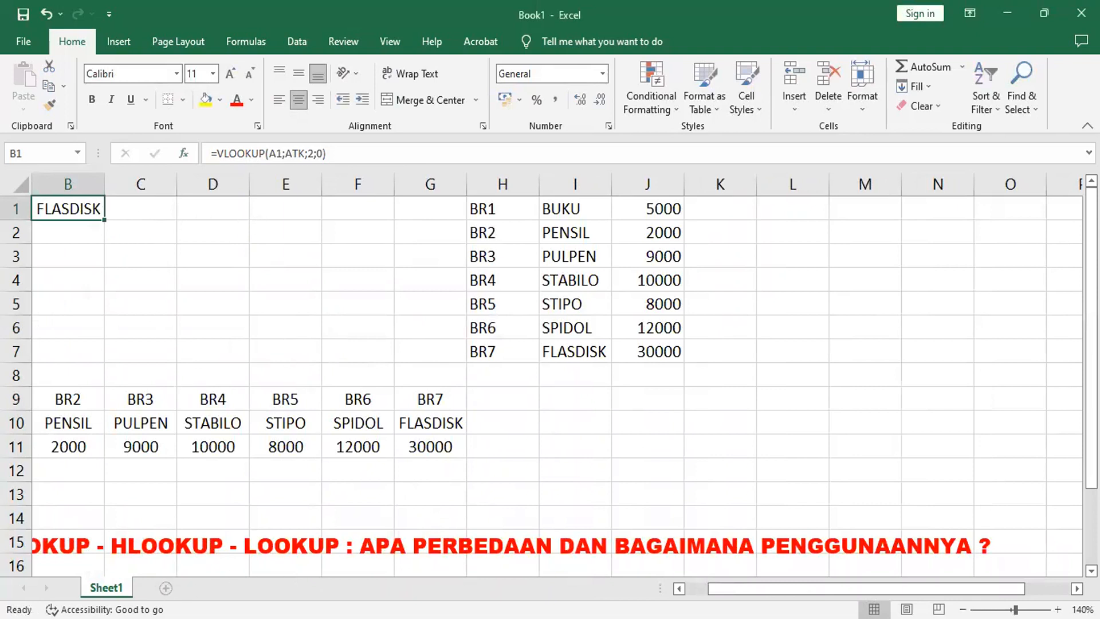
click(679, 588)
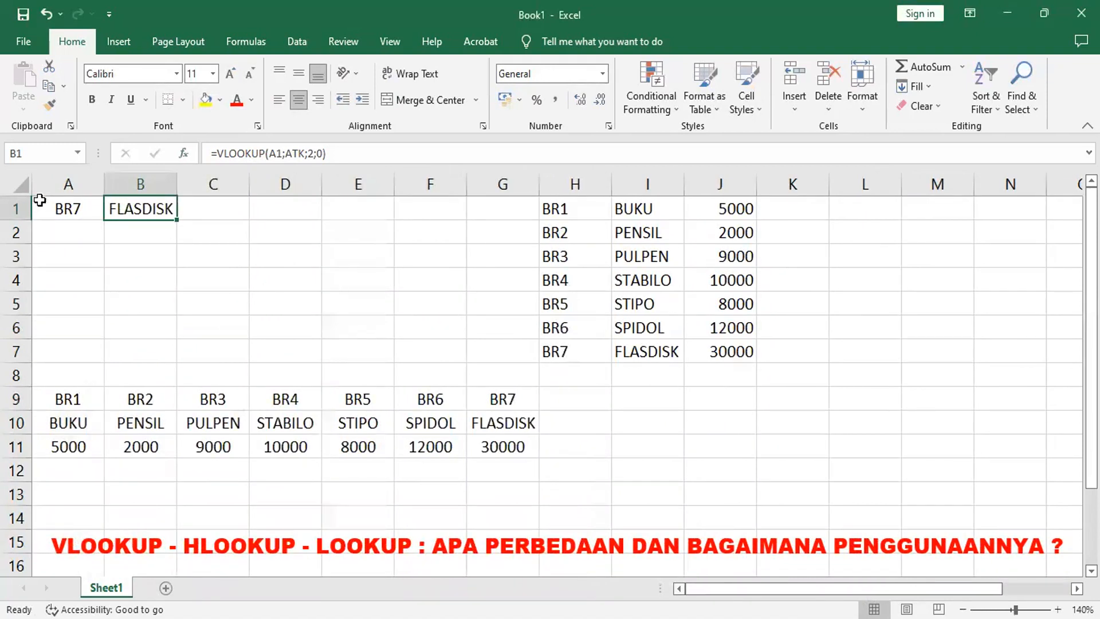
Step: Change the item code in A1 to BR3
click(66, 207)
click(147, 204)
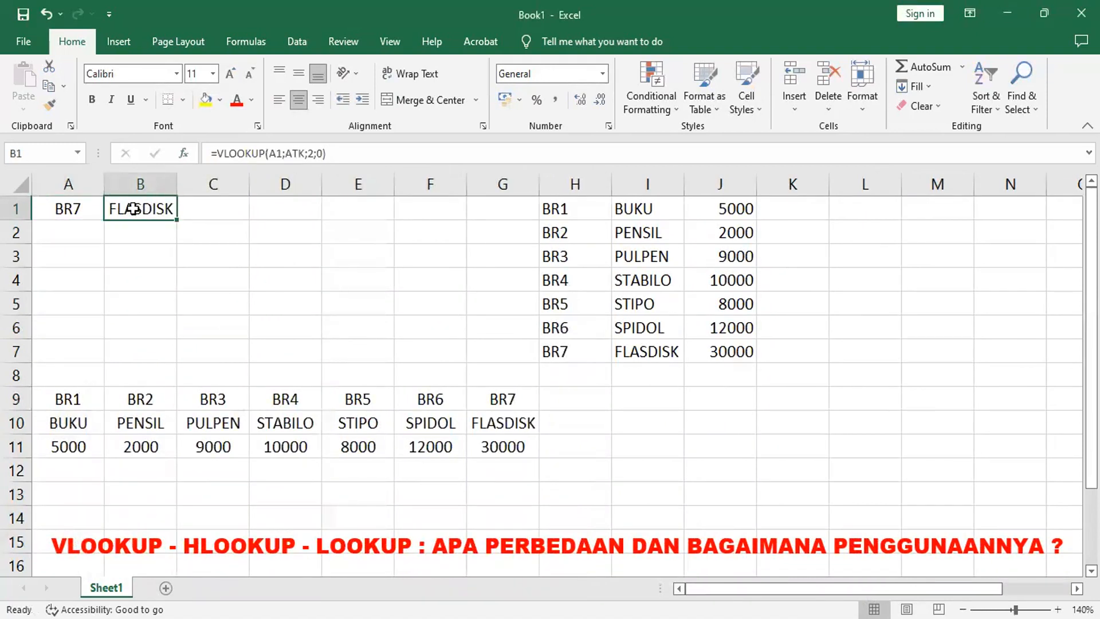
click(66, 207)
text(BR)
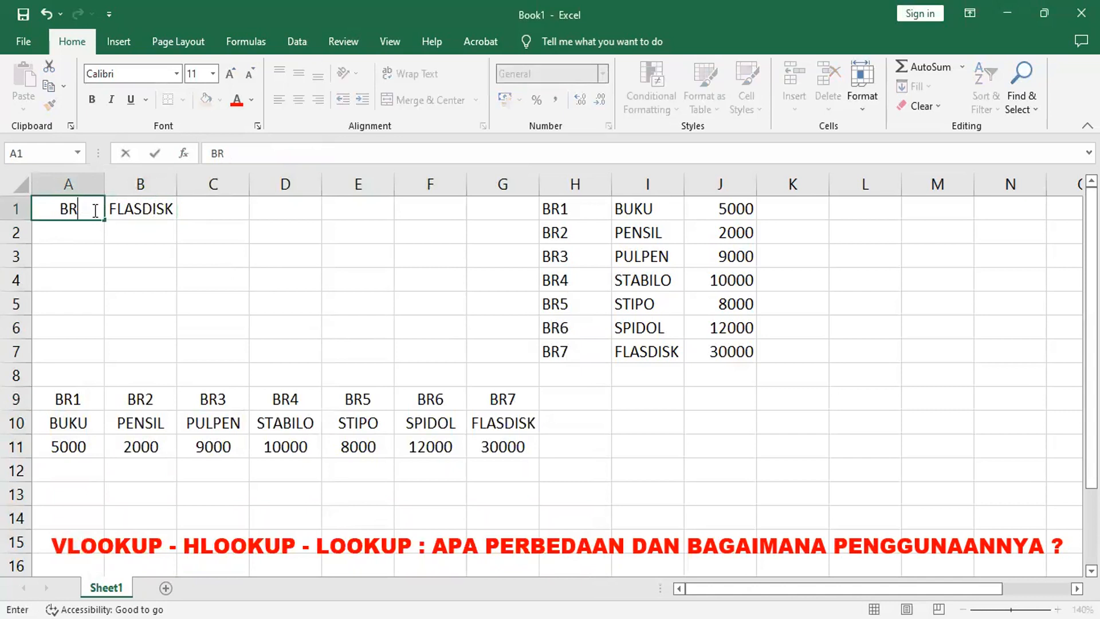
text(3)
key(Return)
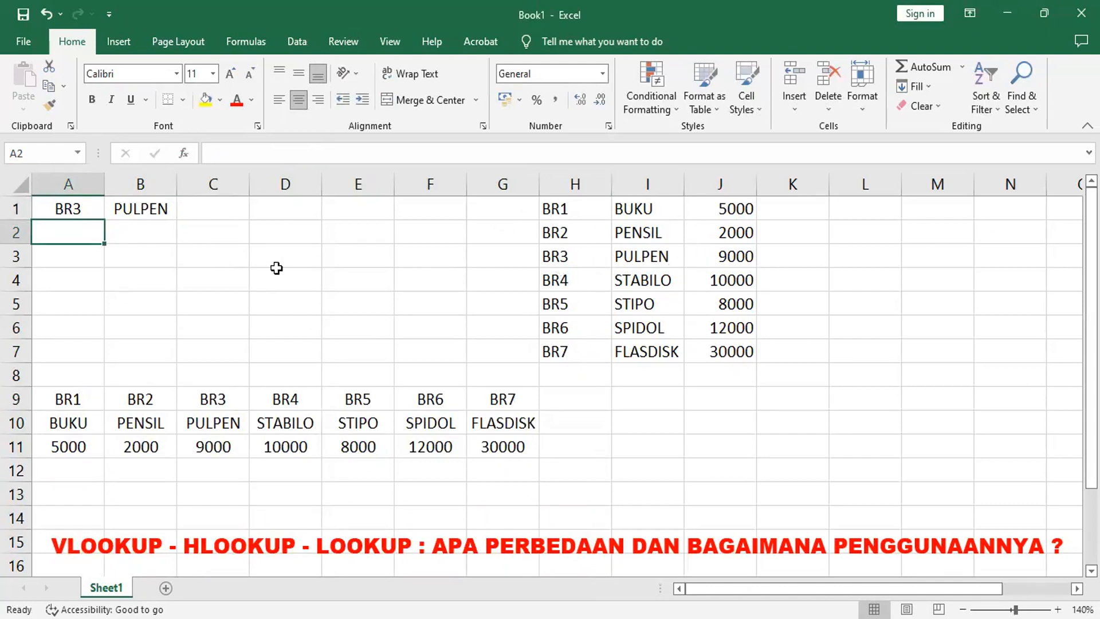
Step: Start a function in B2 by searching for HLOOKUP in the function search and choosing it
click(131, 235)
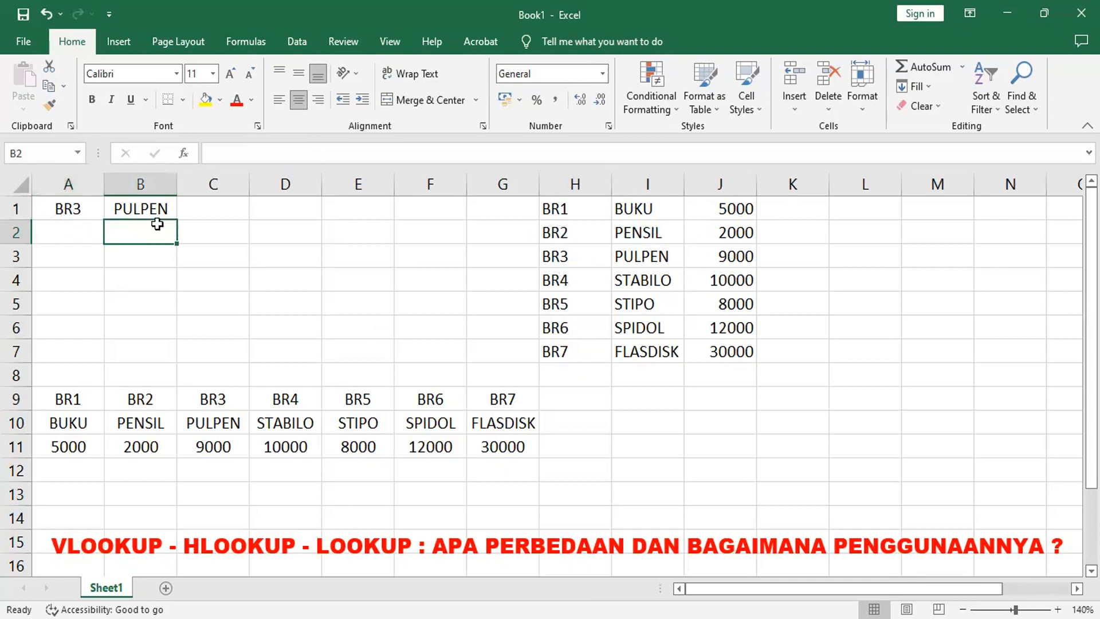
click(183, 154)
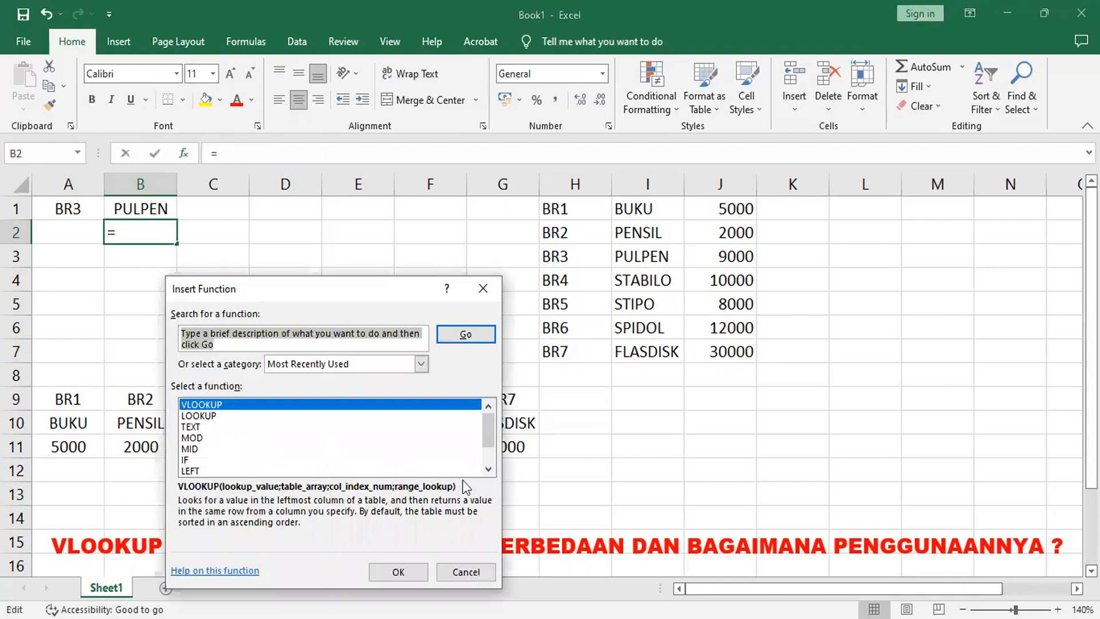
text(HLOOKUP)
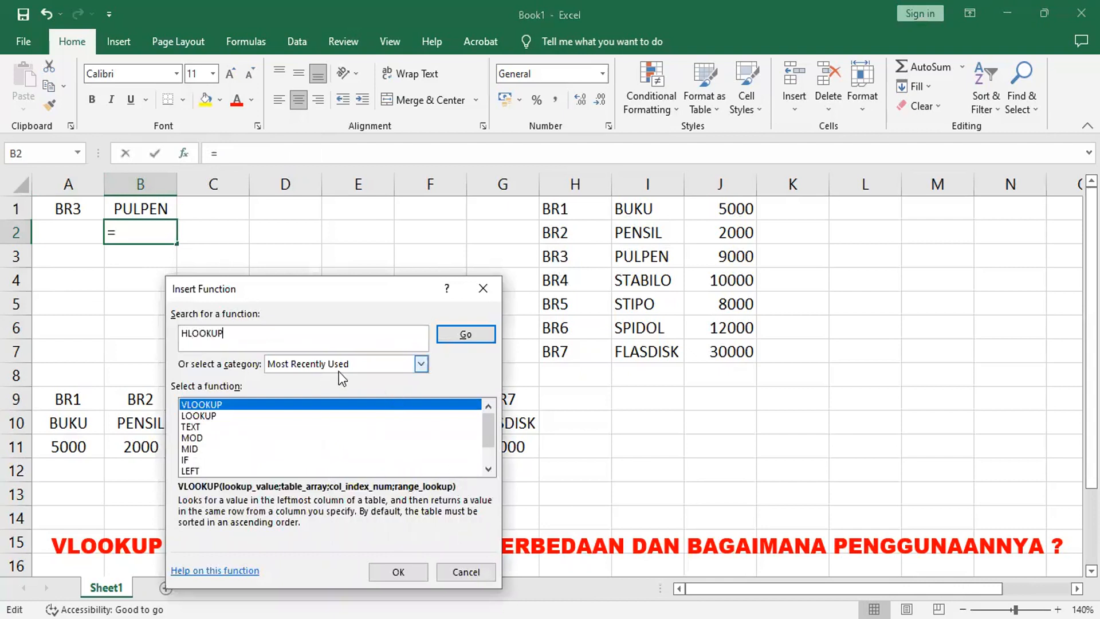
key(Return)
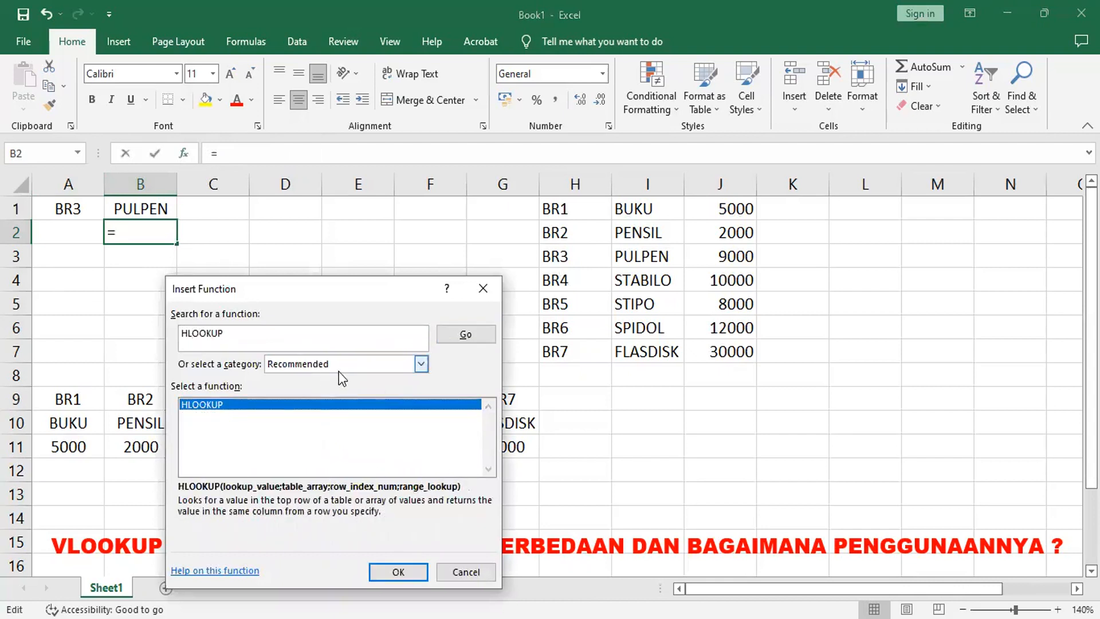
click(395, 573)
Step: Complete the HLOOKUP with lookup value A1, table array ATKHOR, row index 2 and range lookup 0
click(83, 217)
click(245, 369)
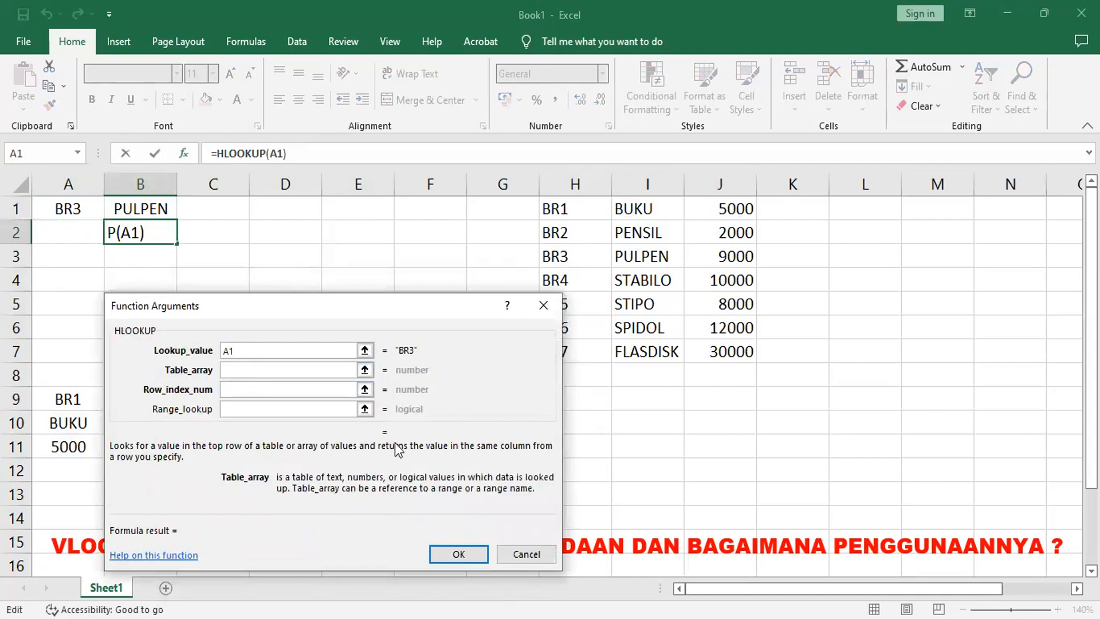
text(ATKHOR)
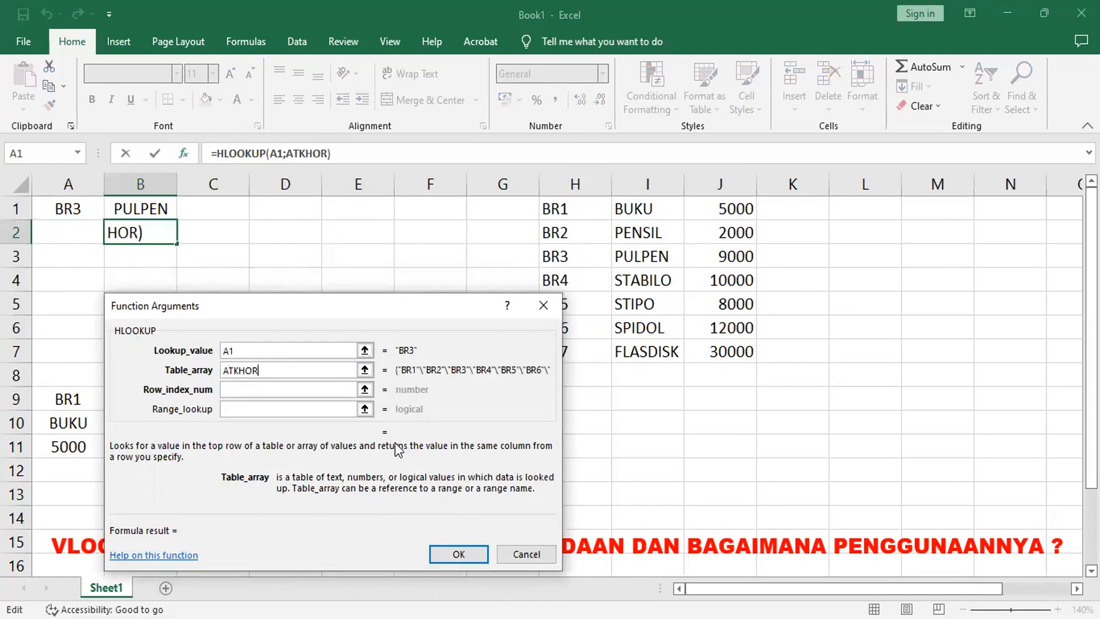
key(Tab)
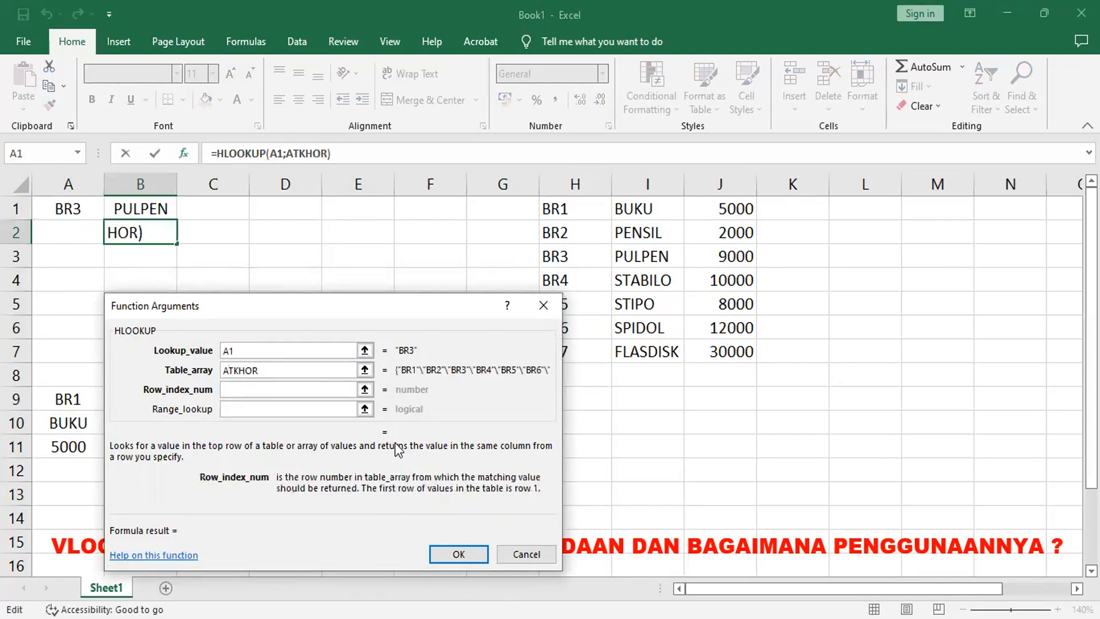
text(2)
click(321, 409)
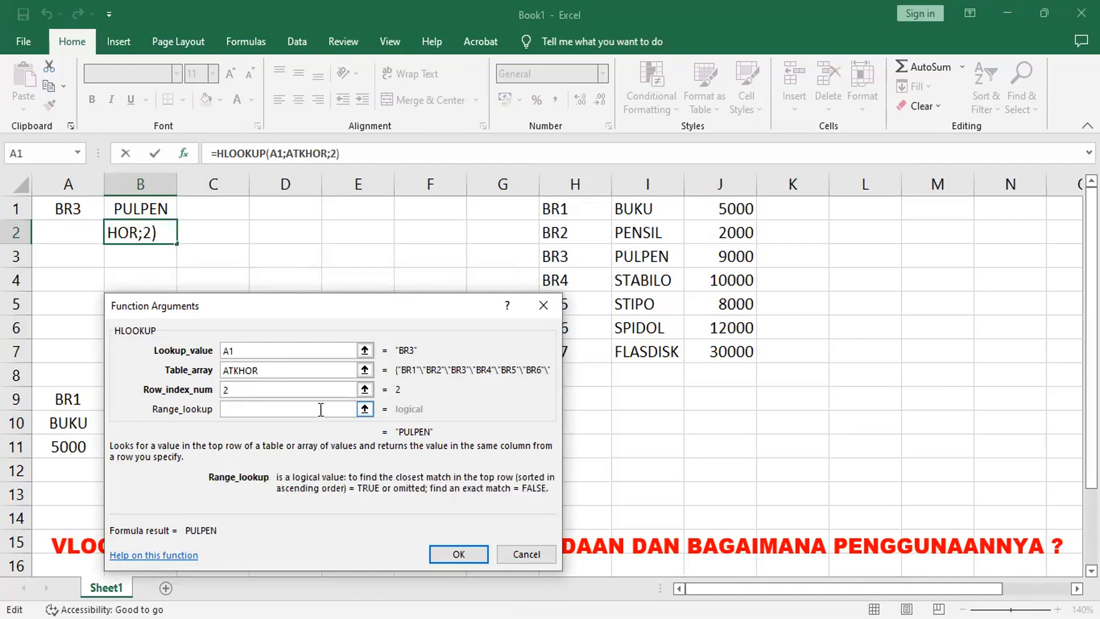
text(0)
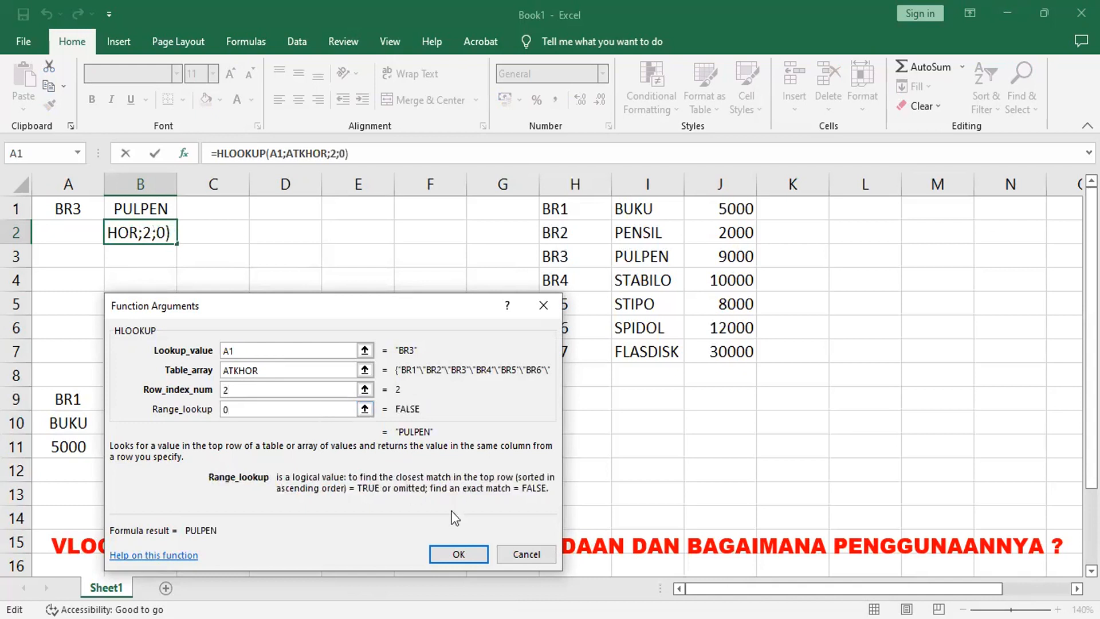
click(454, 554)
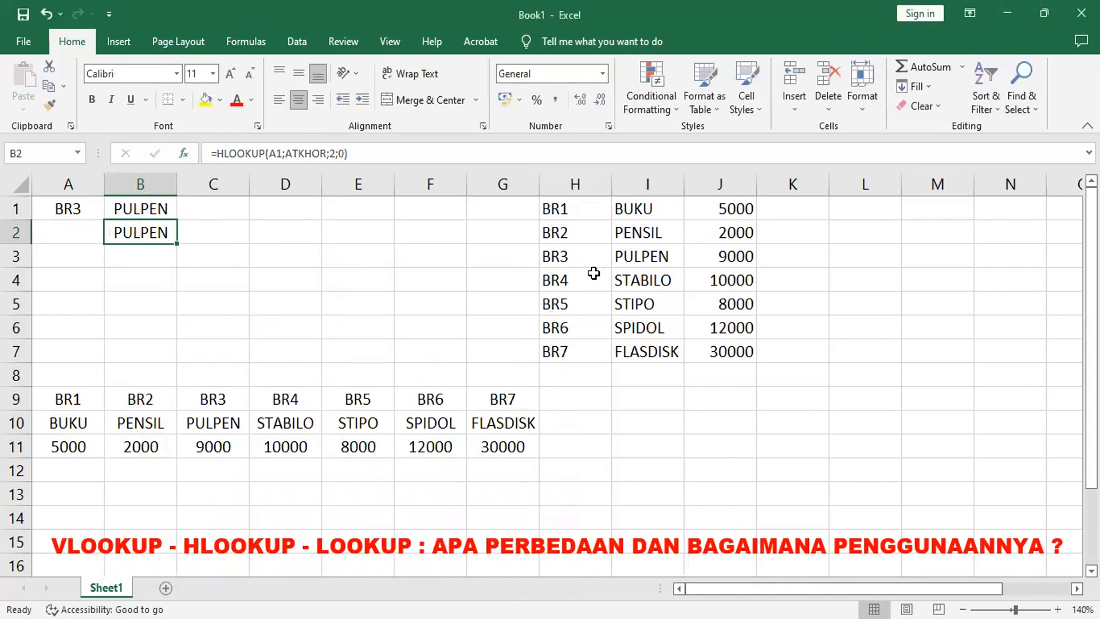
Step: Name the code range H1:H7 as KDV
click(555, 210)
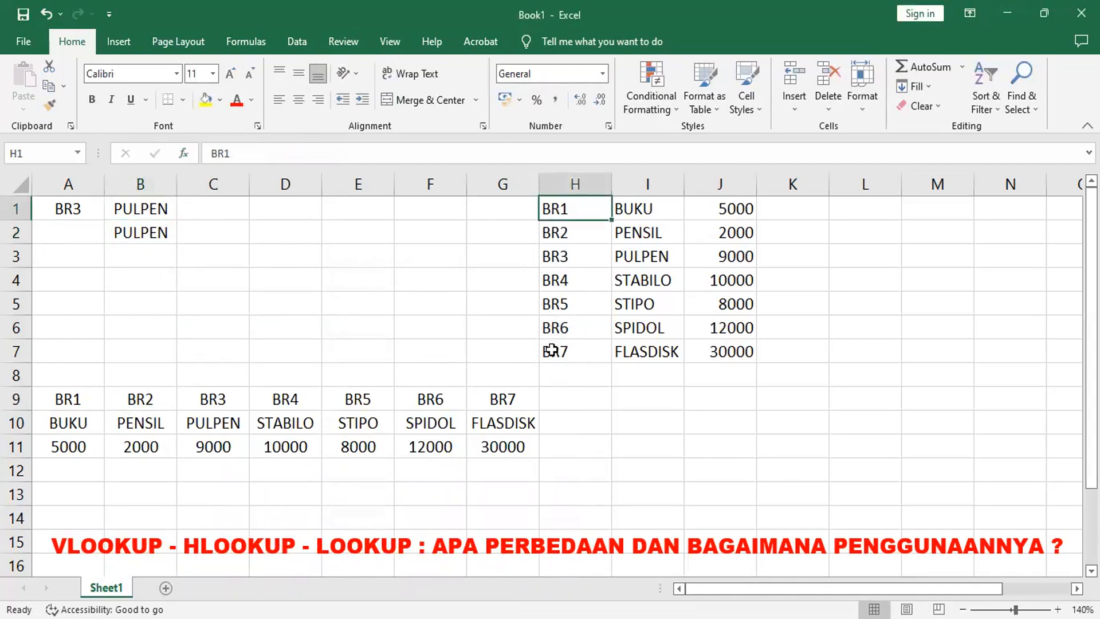
shift+click(551, 351)
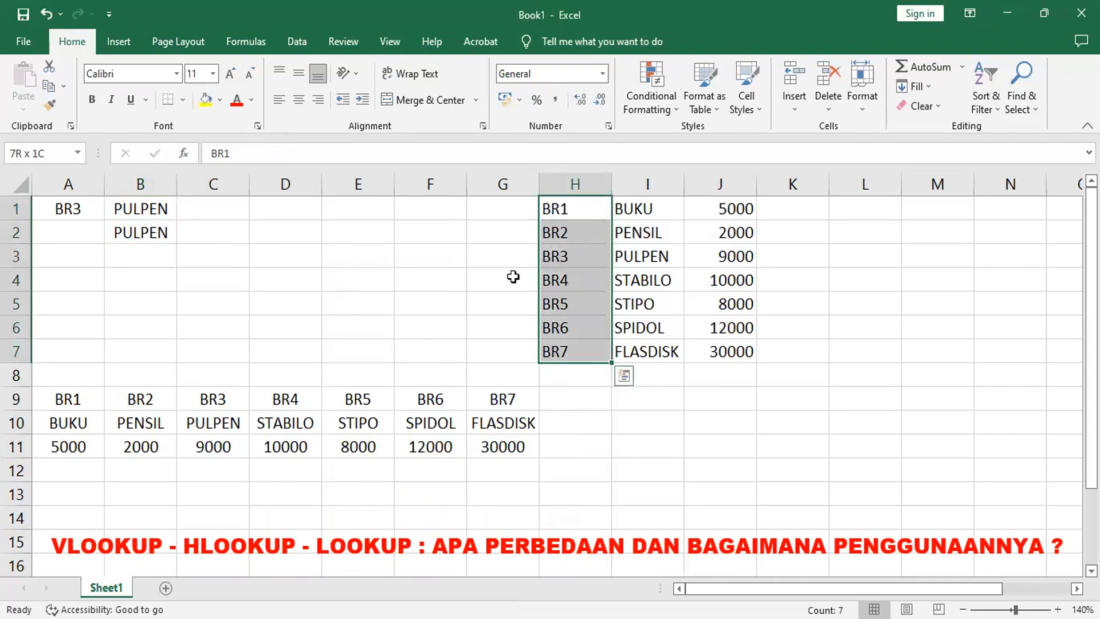
click(68, 151)
text(KDV)
key(Return)
Step: Fill the code column H1:H7 yellow and the item names I1:I7 green
click(206, 99)
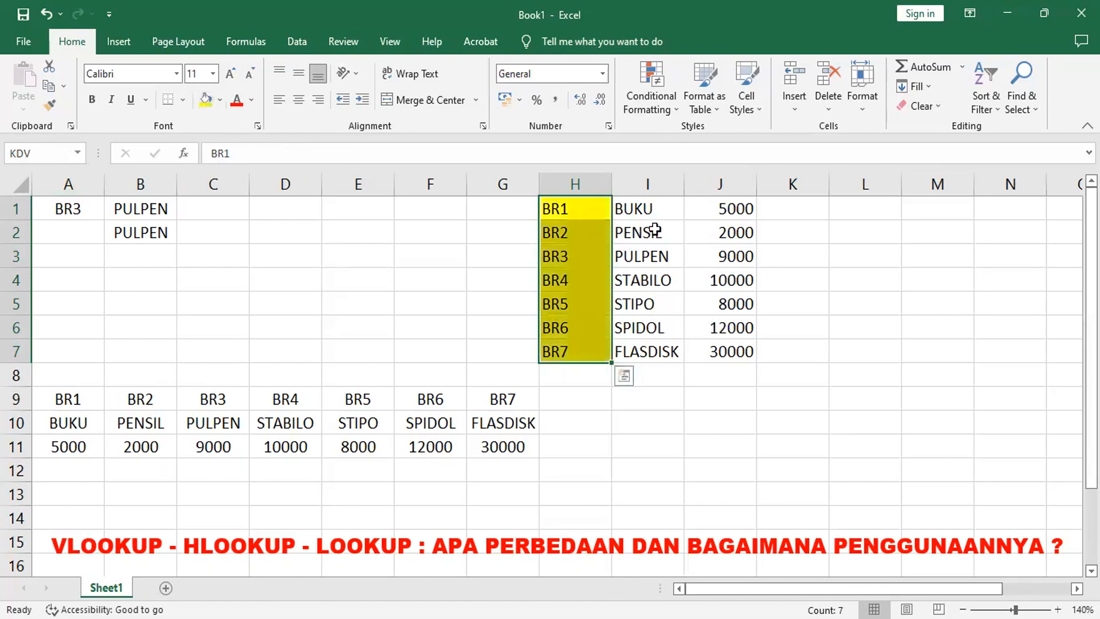
click(656, 210)
drag(656, 209, 658, 354)
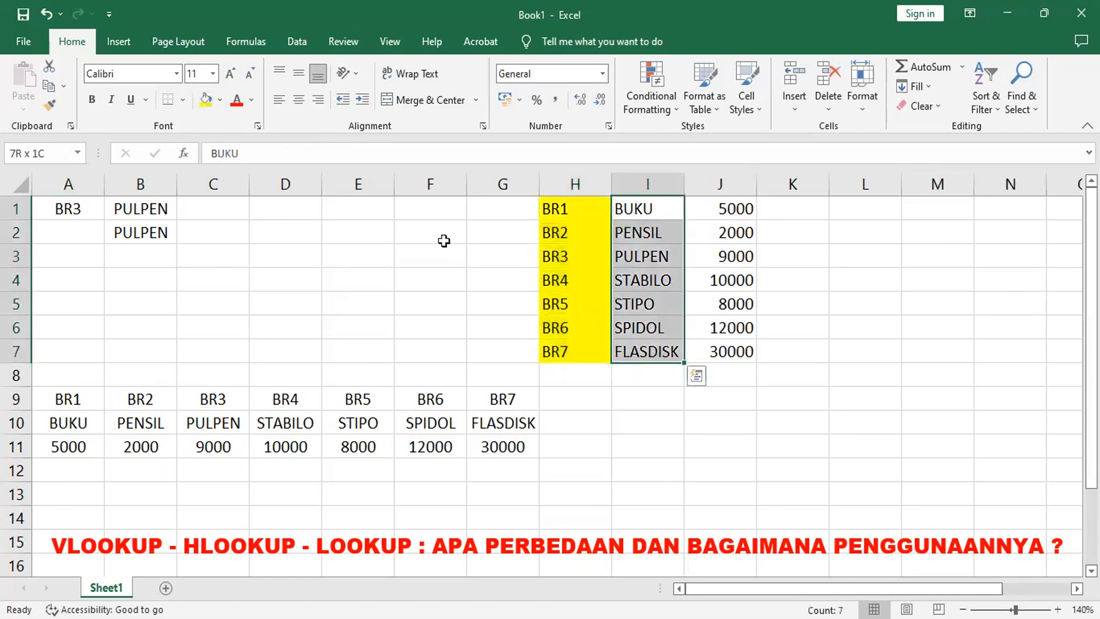
click(221, 102)
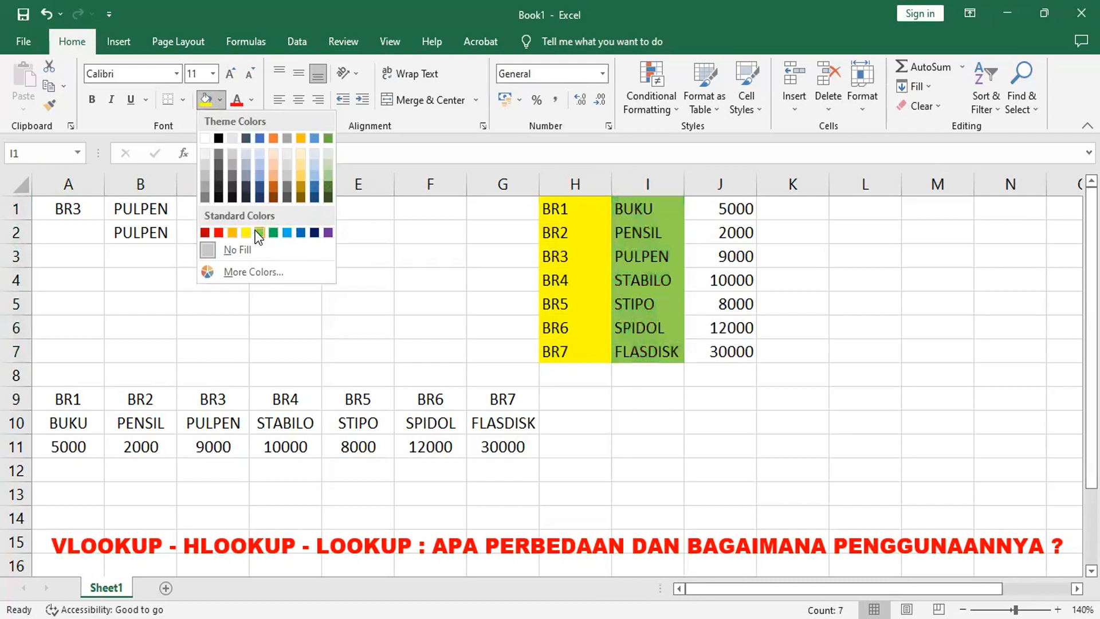
click(418, 234)
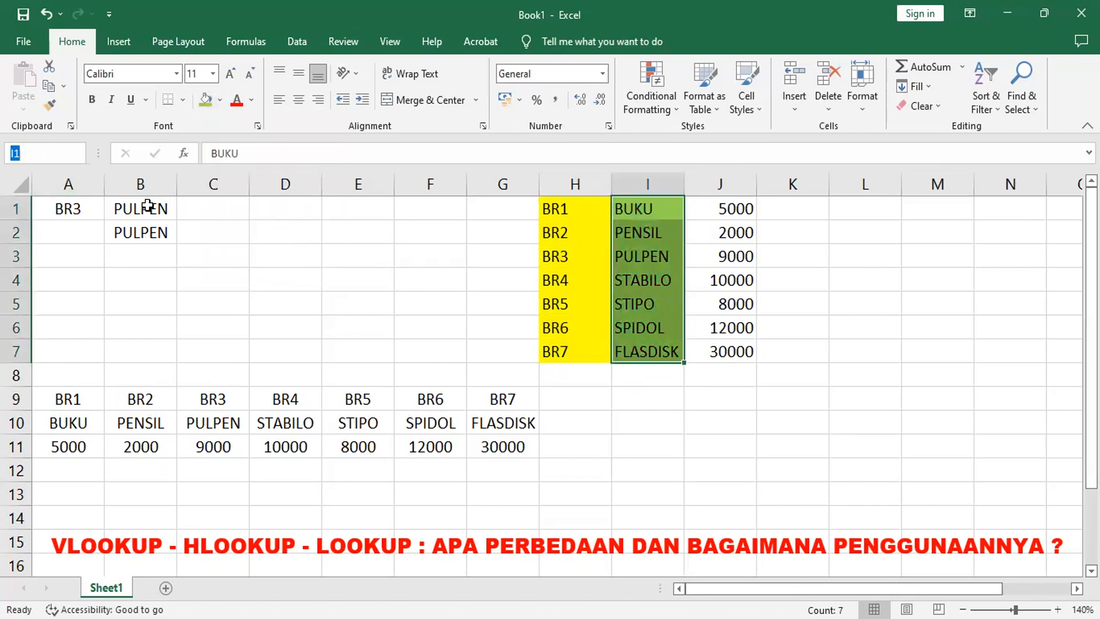
text(B)
key(Escape)
Step: Fill the prices J1:J7 light blue and name that range HRV
click(743, 209)
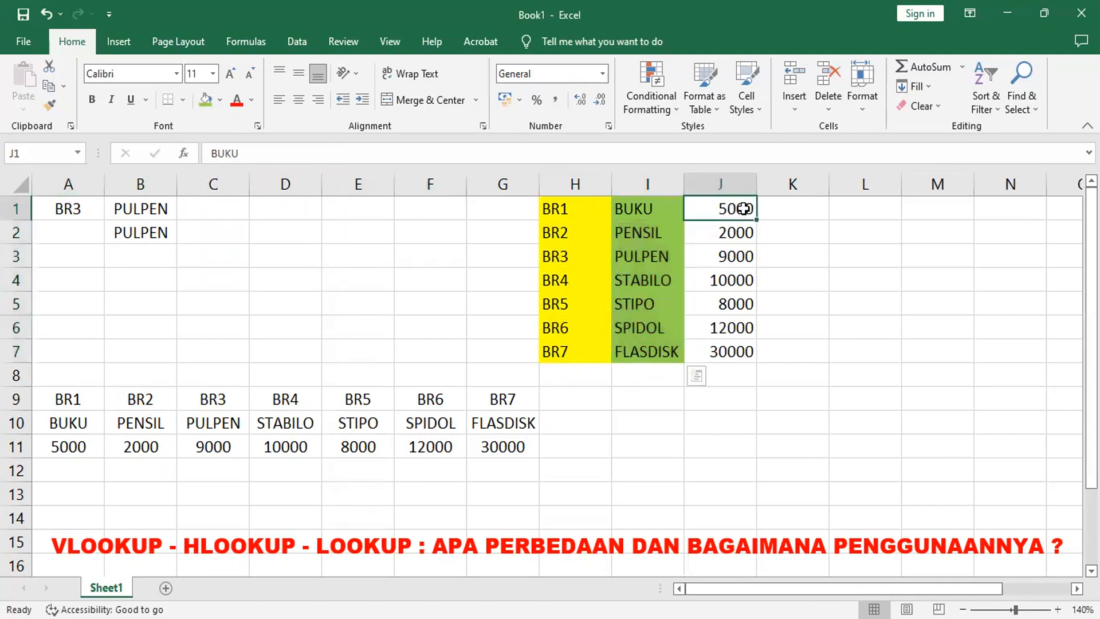
drag(743, 209, 738, 351)
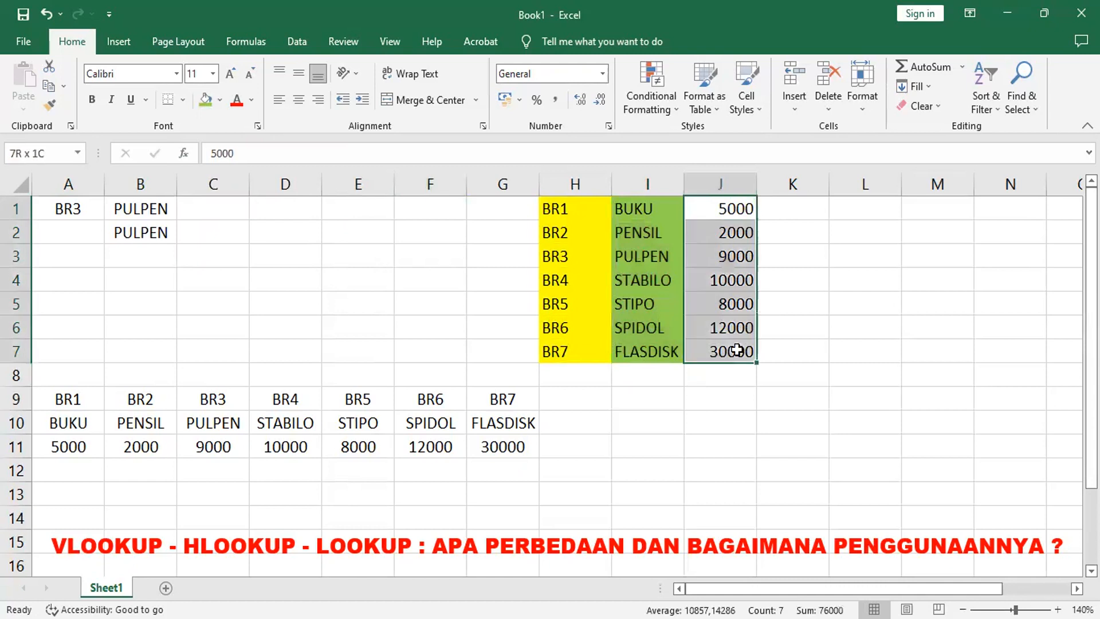
click(219, 99)
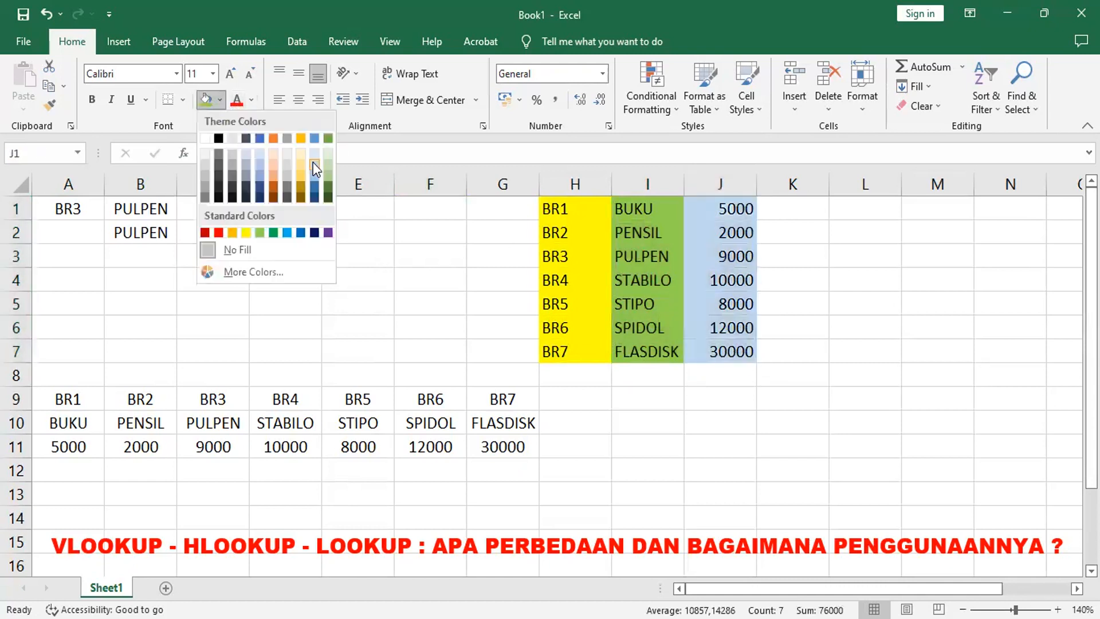
click(312, 159)
click(55, 154)
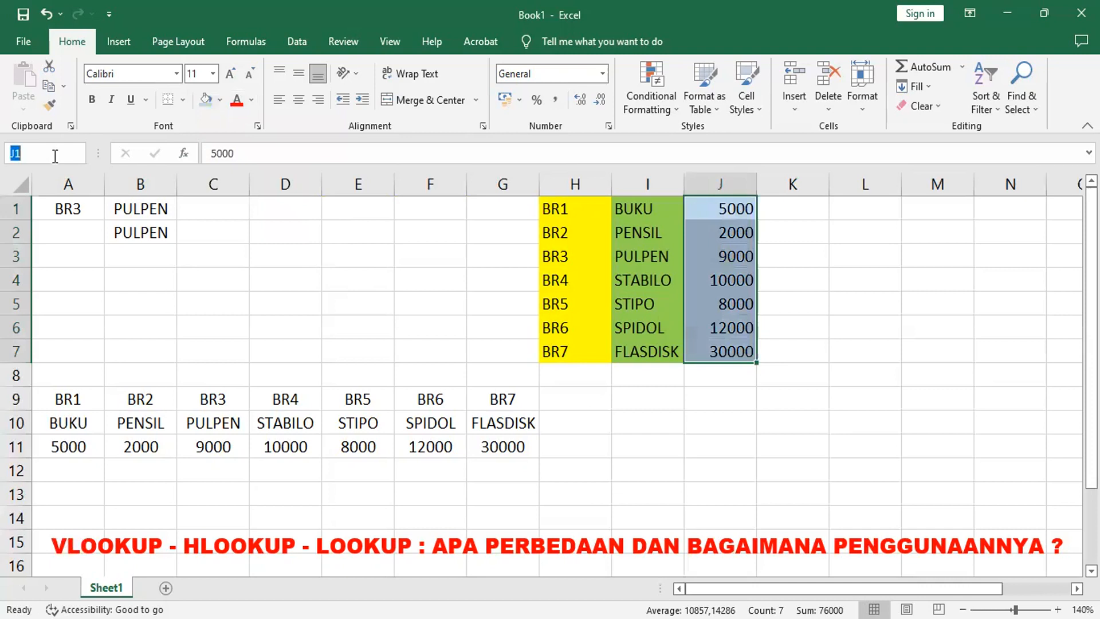
text(HRV)
key(Return)
Step: Insert a LOOKUP function in B3 using its lookup_value, lookup_vector, result_vector form
click(150, 256)
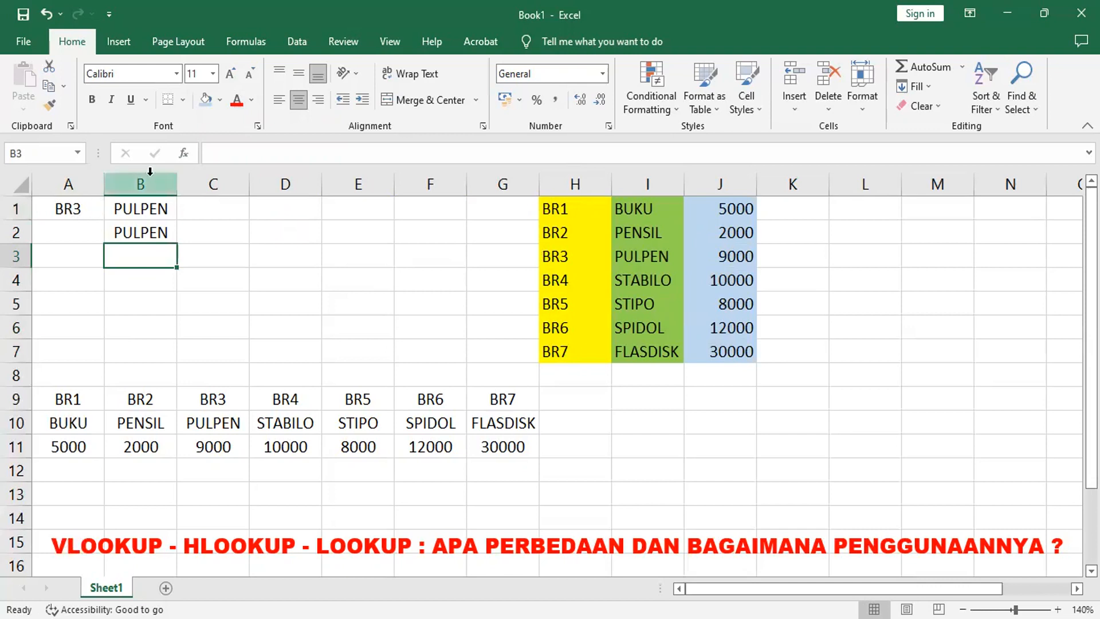
click(193, 156)
click(200, 427)
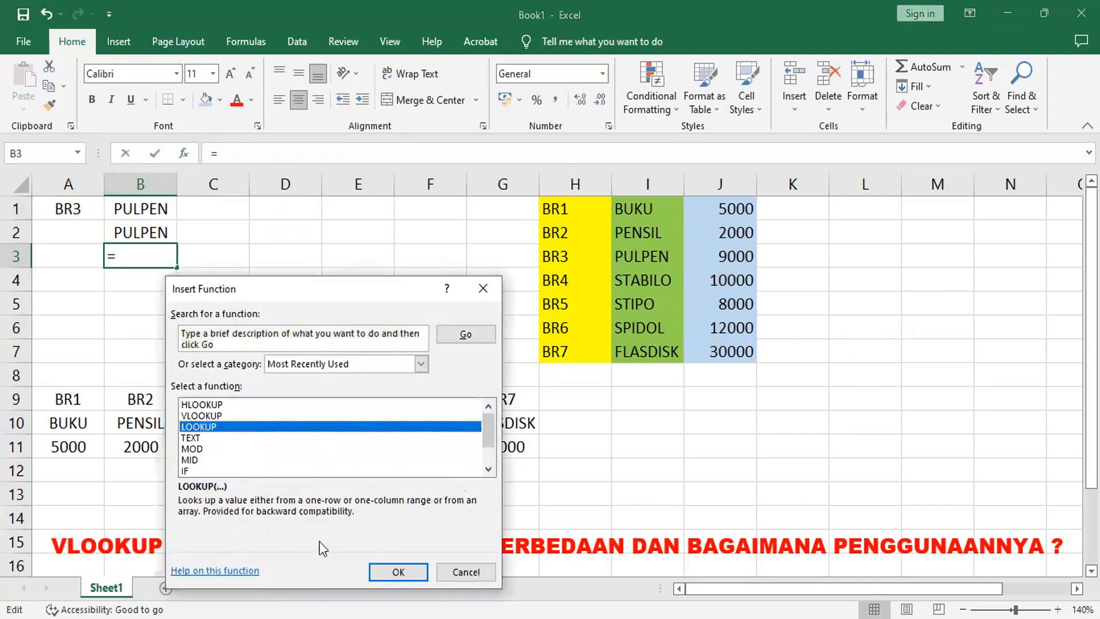
click(401, 568)
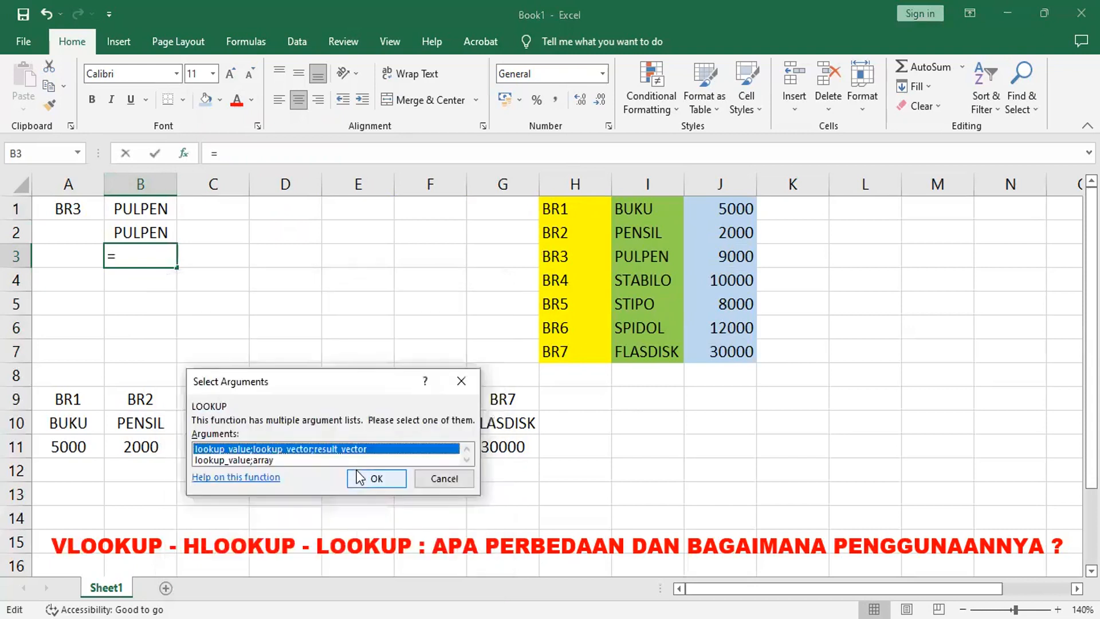
key(Return)
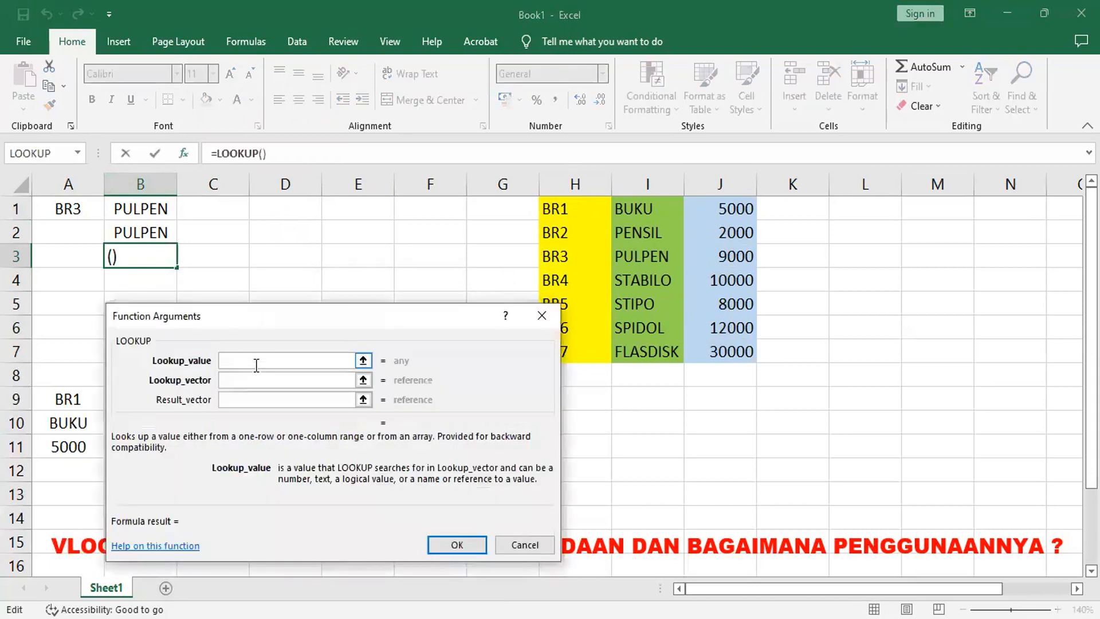
Step: Complete the LOOKUP with lookup value A1, lookup vector KDV and result vector BRV
click(85, 207)
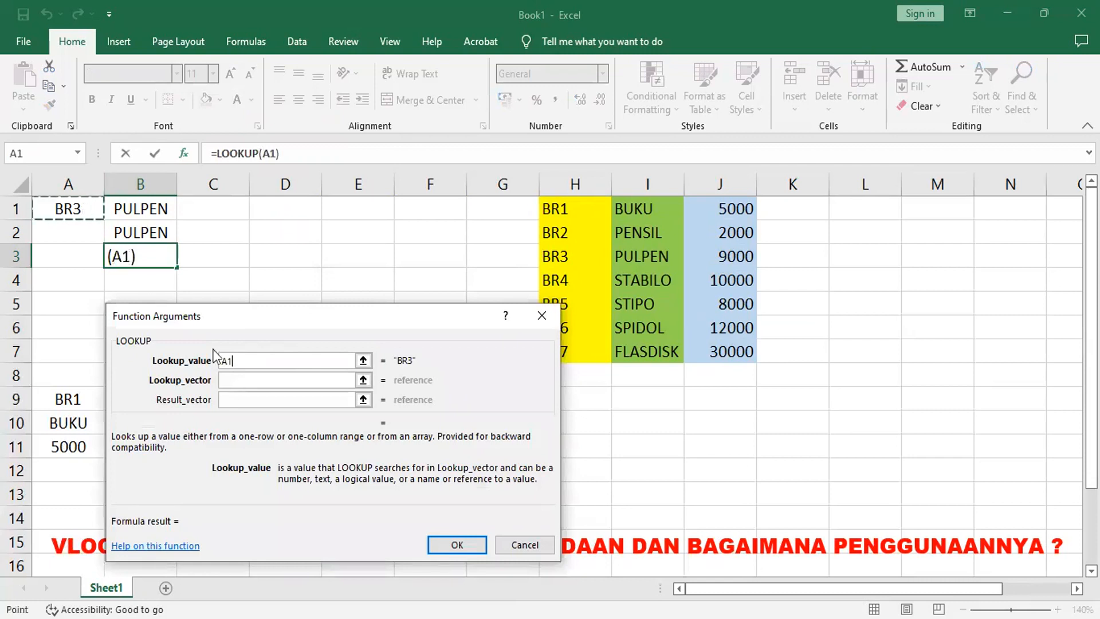
click(245, 381)
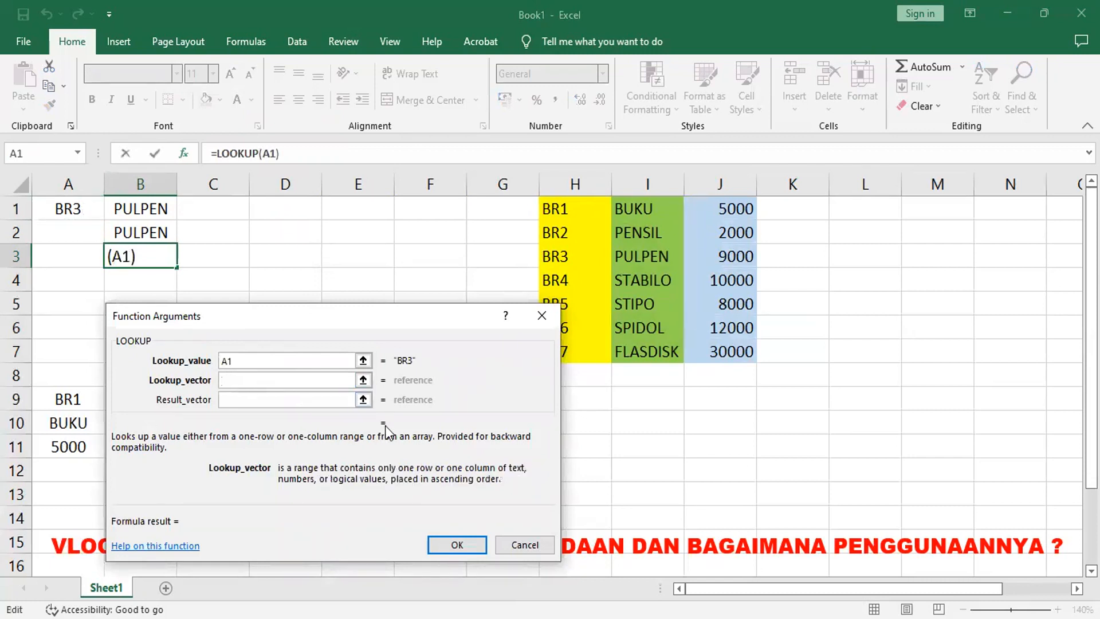
text(KRV)
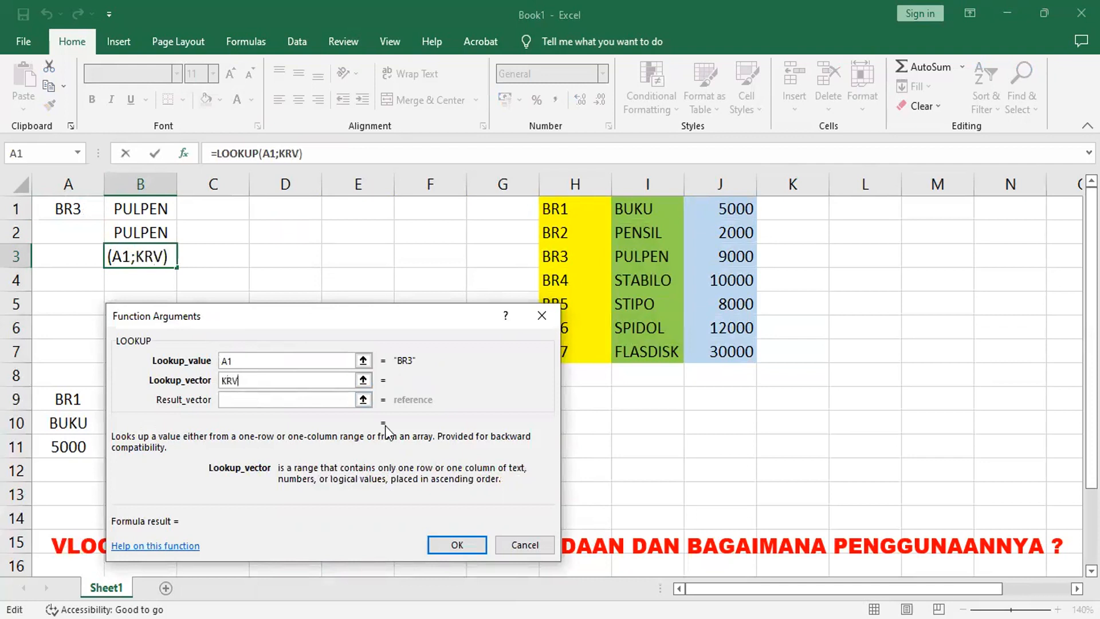
key(BackSpace)
key(BackSpace)
text(DV)
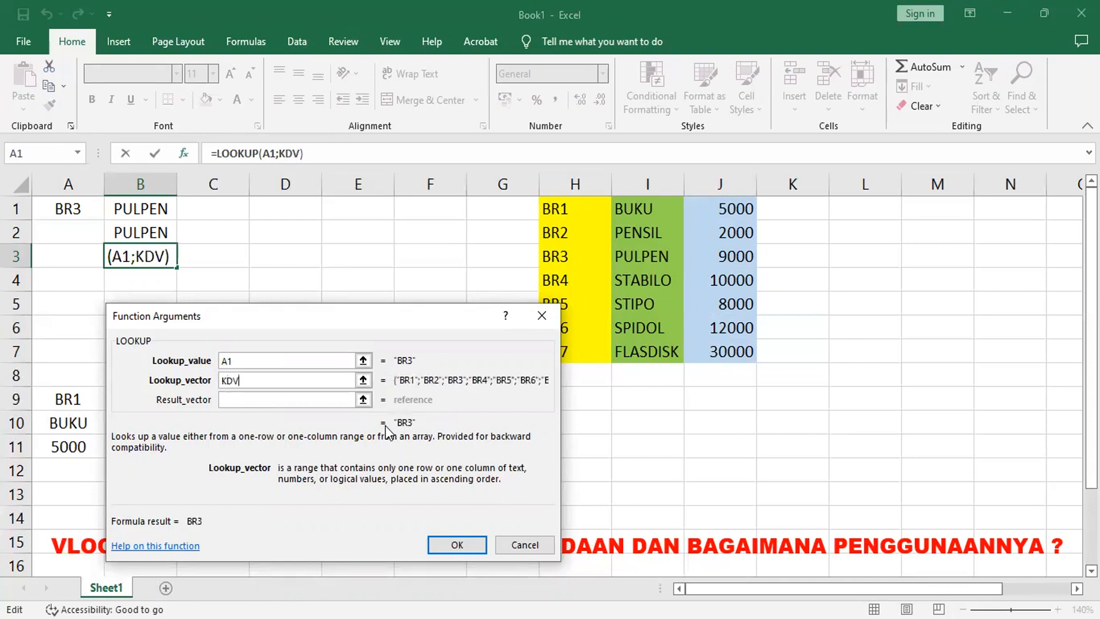
click(257, 397)
text(BRV)
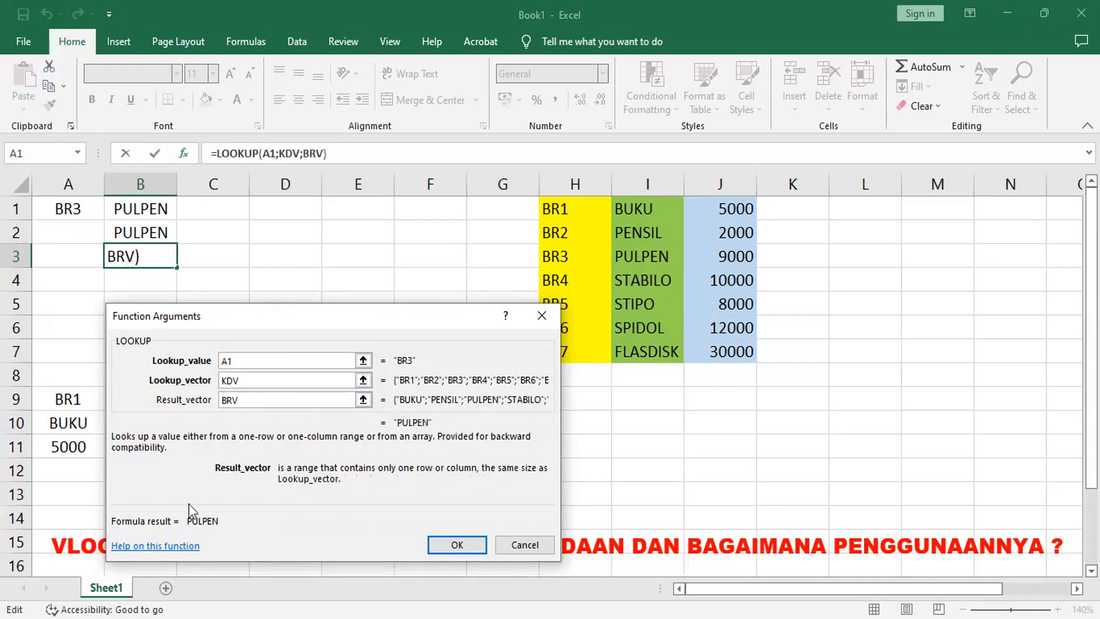
click(456, 545)
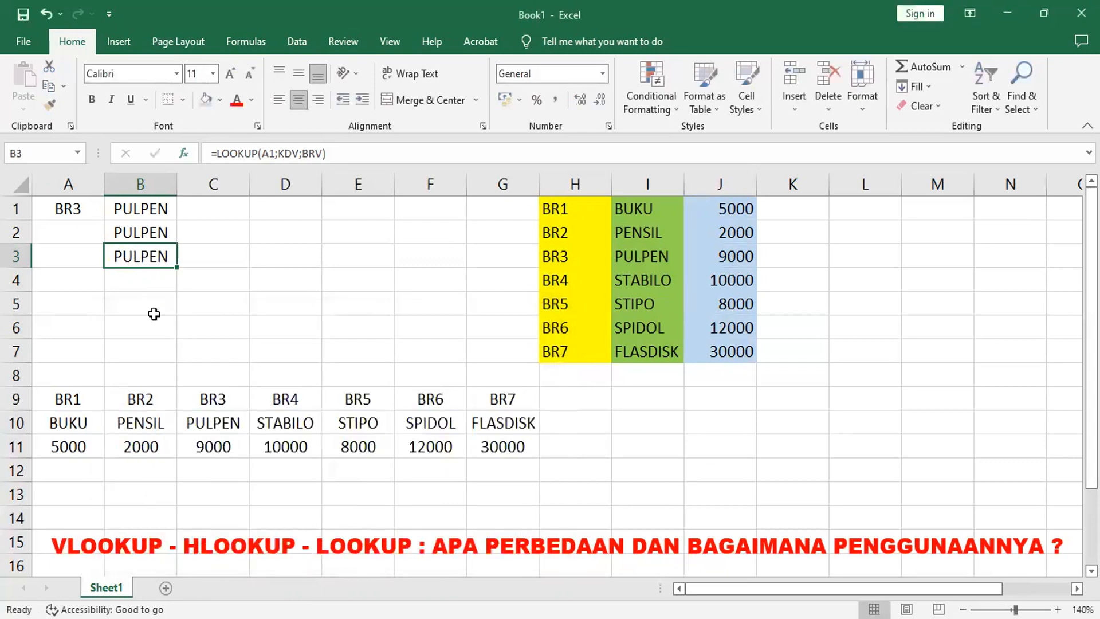
Step: Try to name the horizontal code row A9:G9 as KDV
click(66, 401)
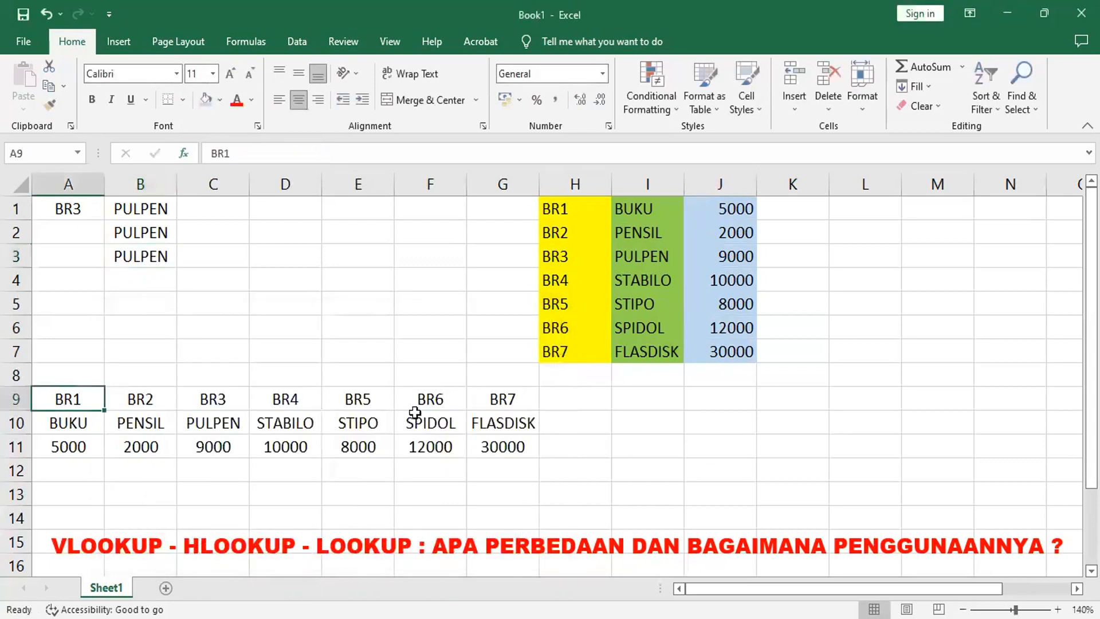
shift+click(516, 401)
click(61, 153)
text(KDV)
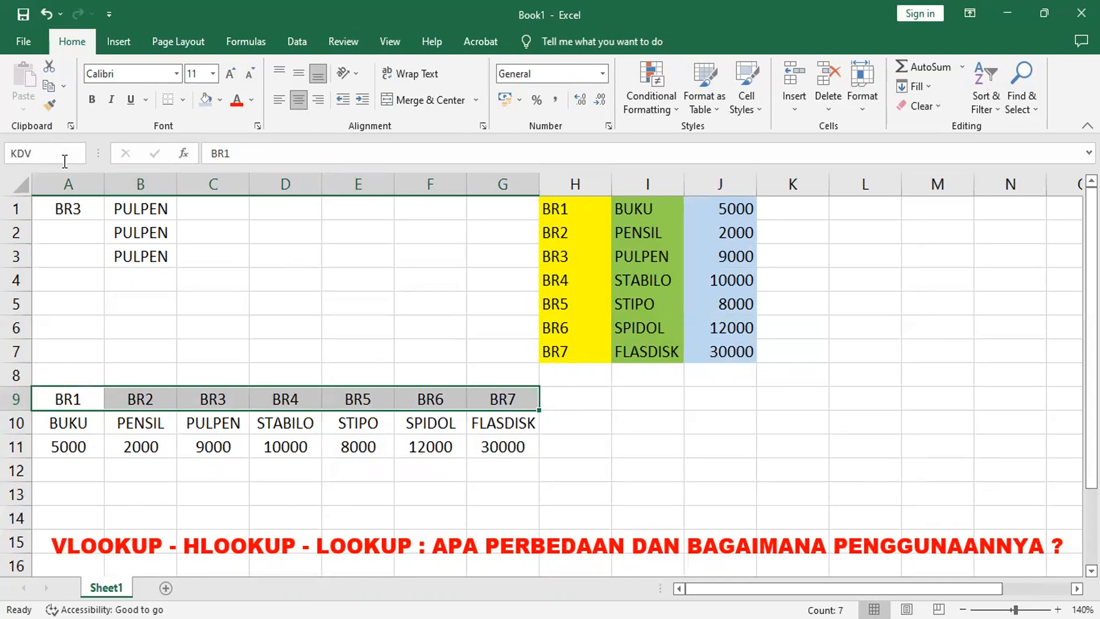
key(Return)
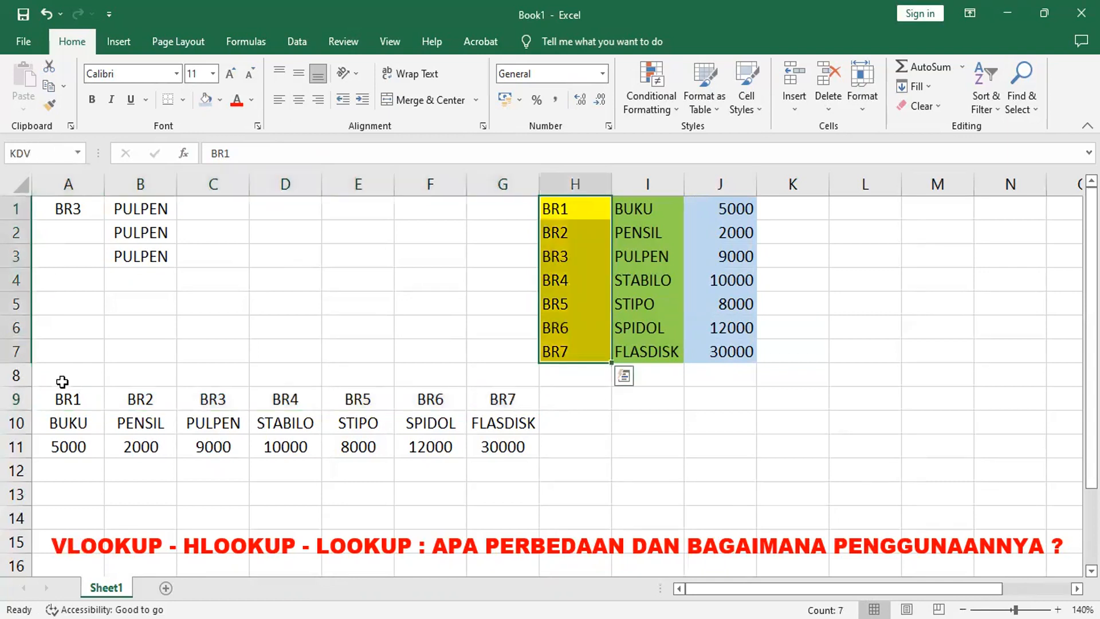
Step: Name the horizontal code row A9:G9 as KDH and fill it light orange
click(59, 399)
shift+click(498, 400)
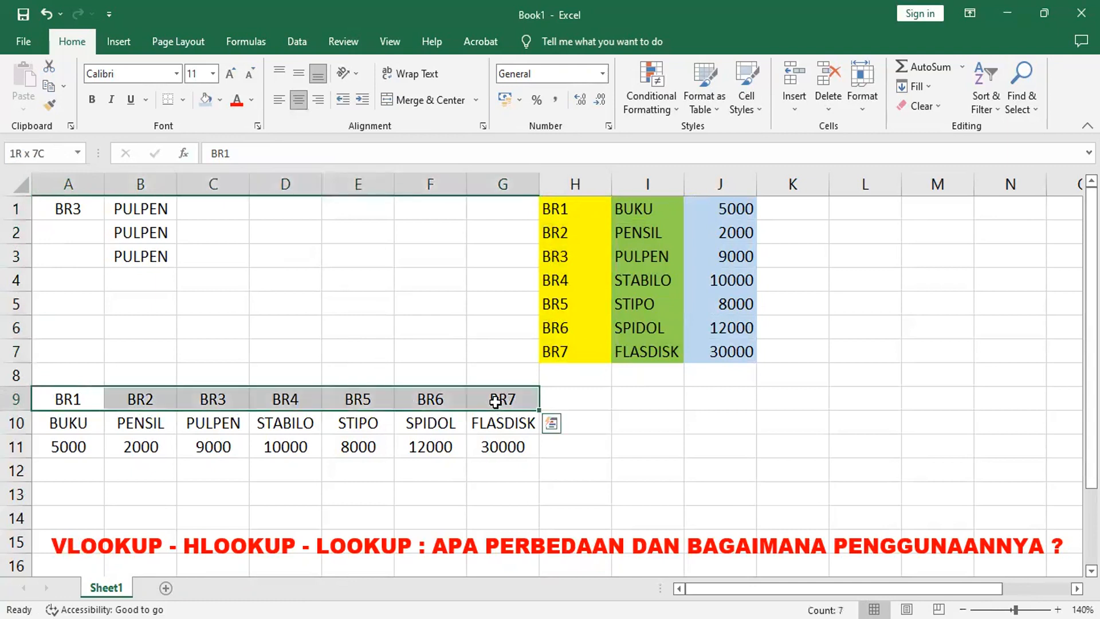
click(65, 153)
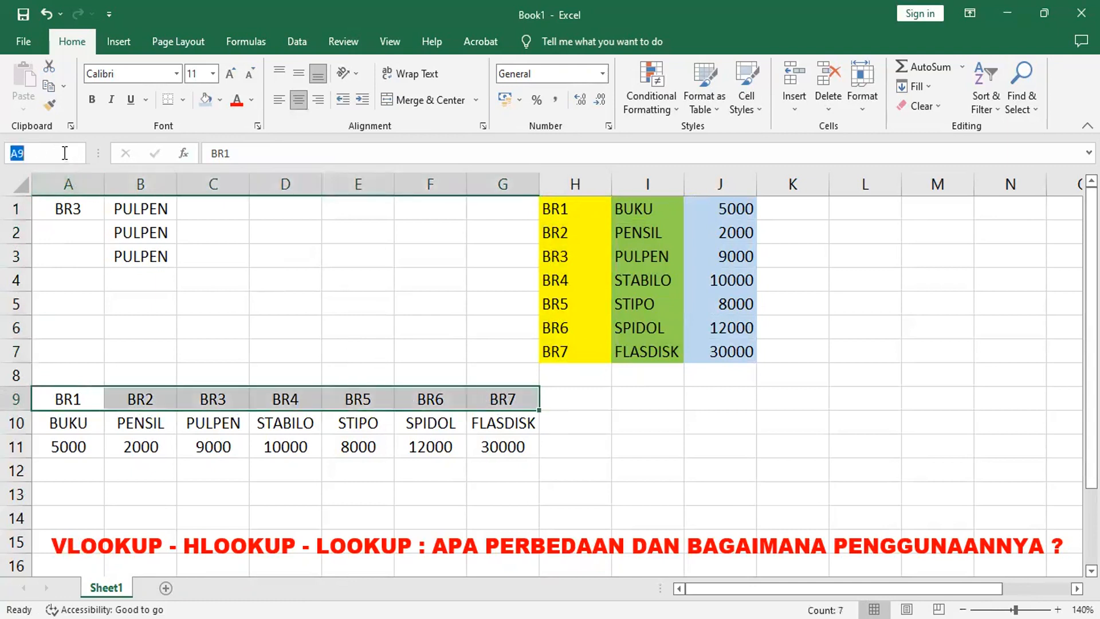
text(KDH)
click(79, 152)
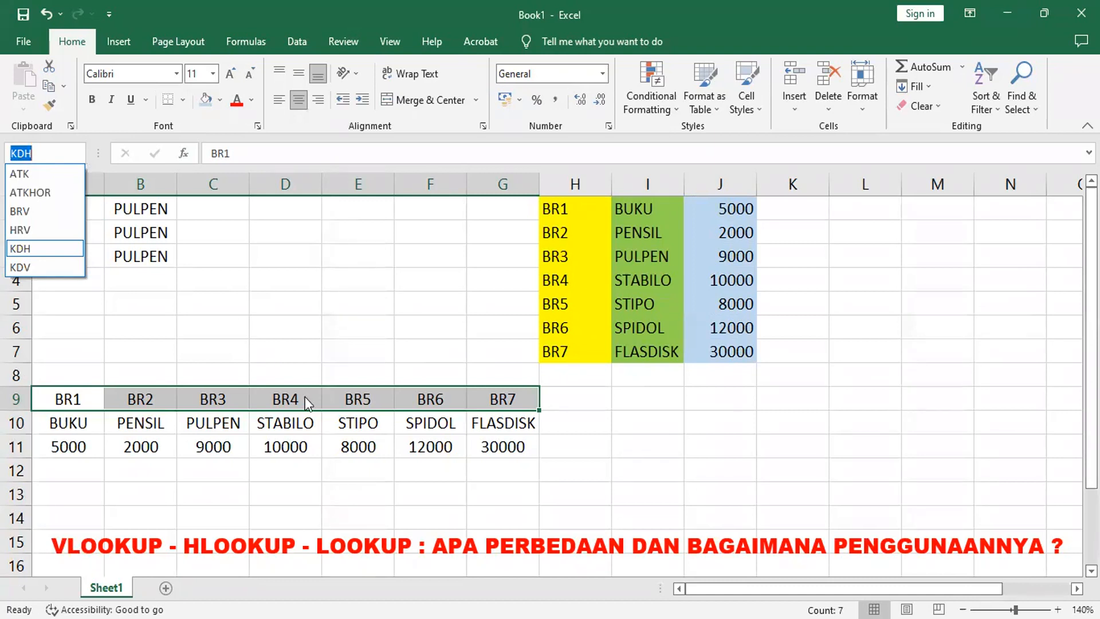
click(223, 105)
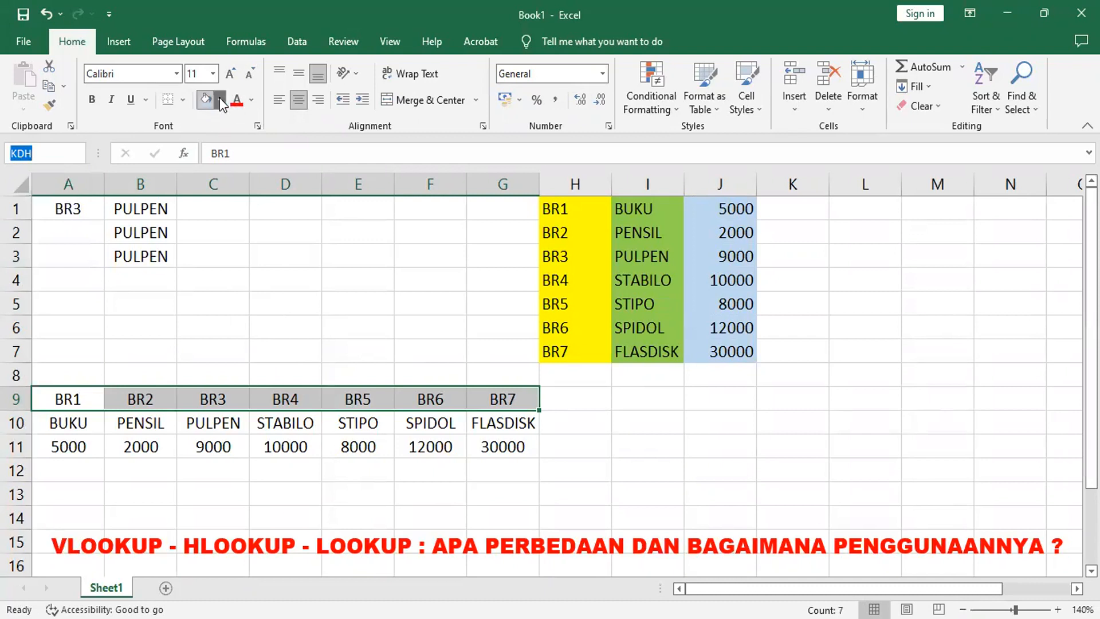
click(219, 98)
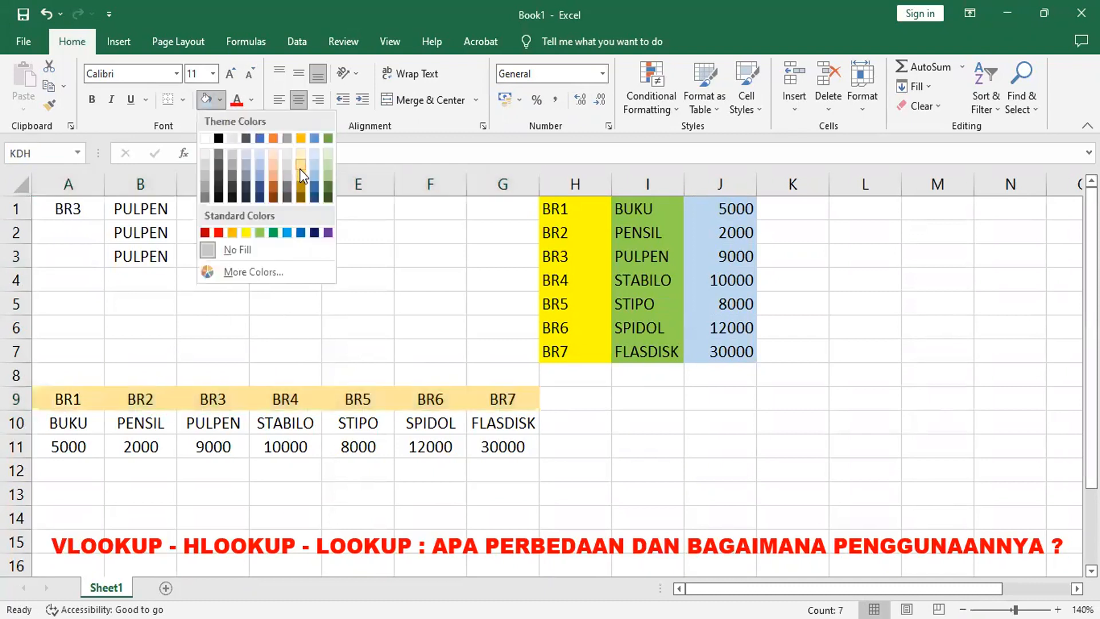
Step: Fill the item-name row A10:G10 light green
click(86, 428)
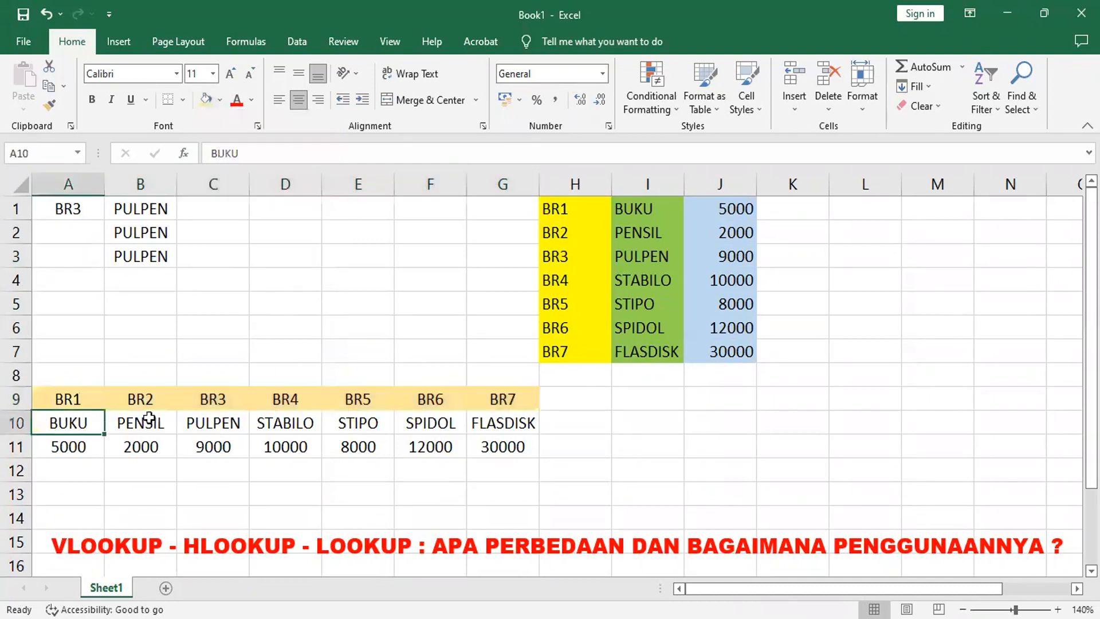
shift+click(512, 433)
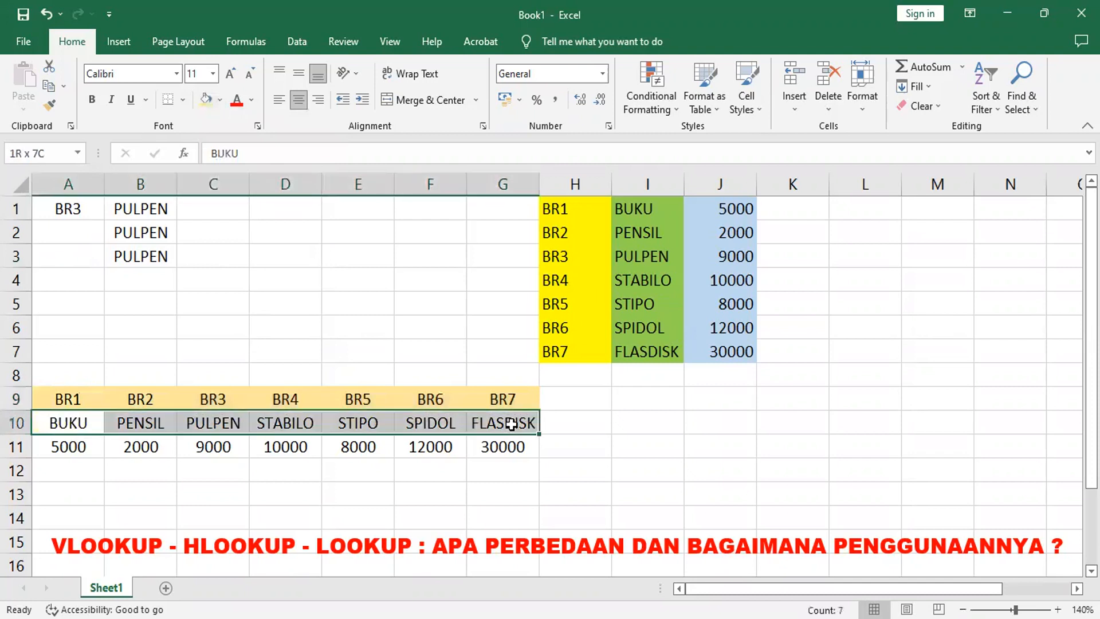
click(221, 101)
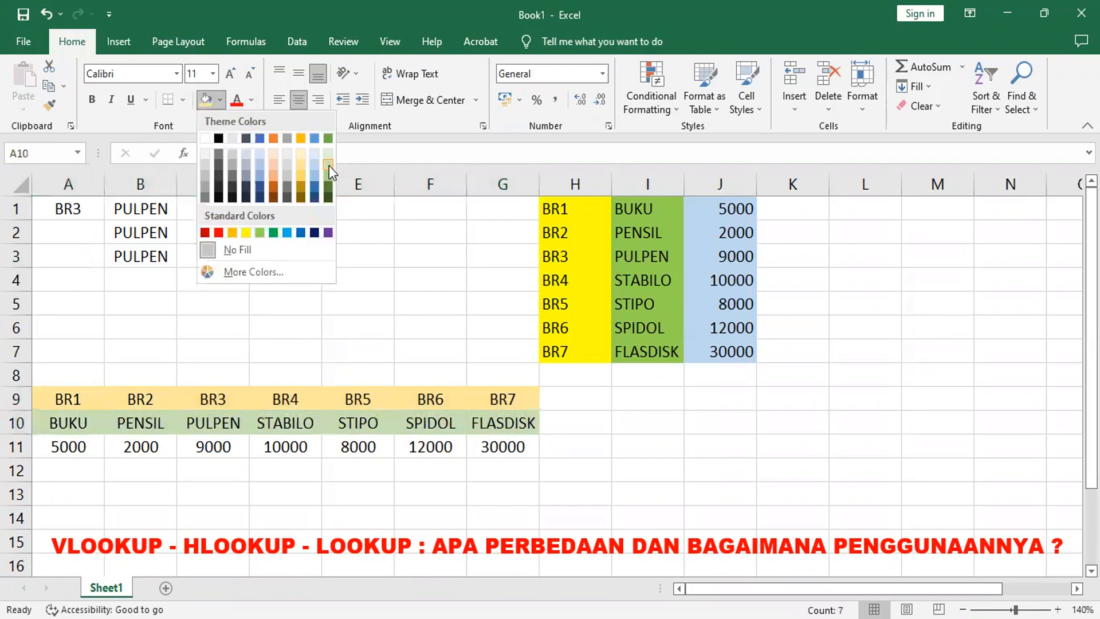
click(68, 455)
click(68, 453)
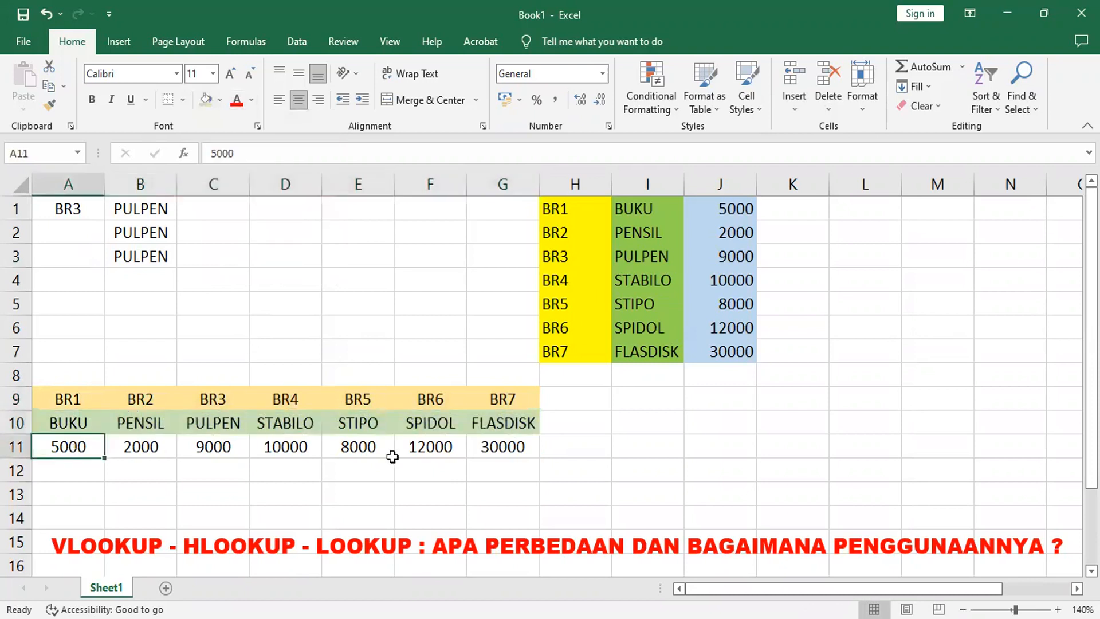
Step: Try to name the item-name row A10:G10 as BRV
click(72, 423)
shift+click(484, 427)
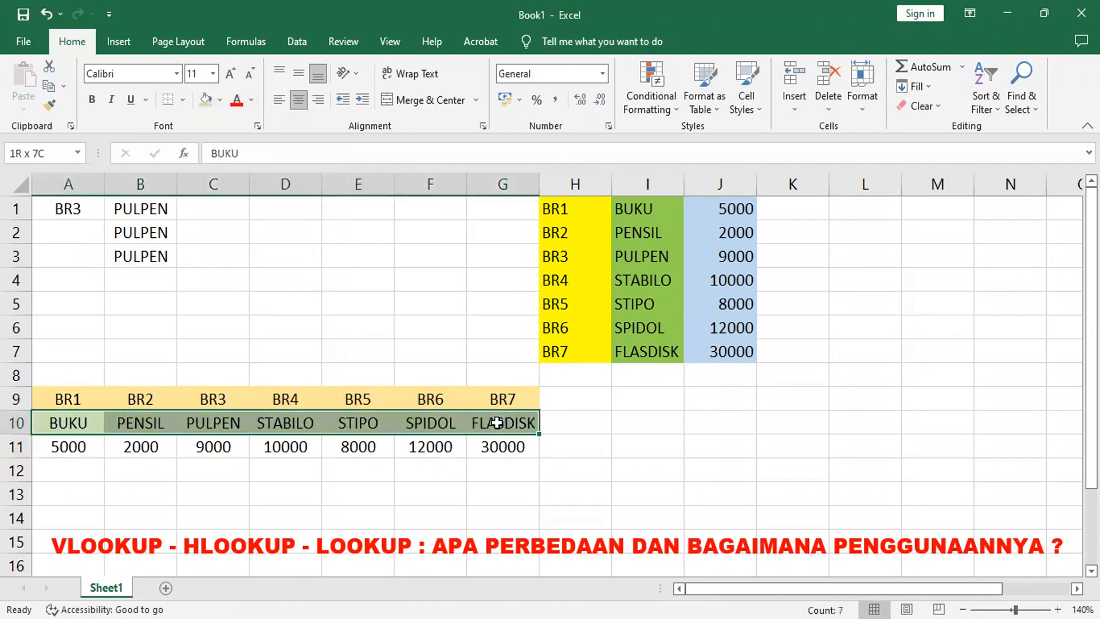
click(60, 153)
key(BackSpace)
text(BRG)
key(Return)
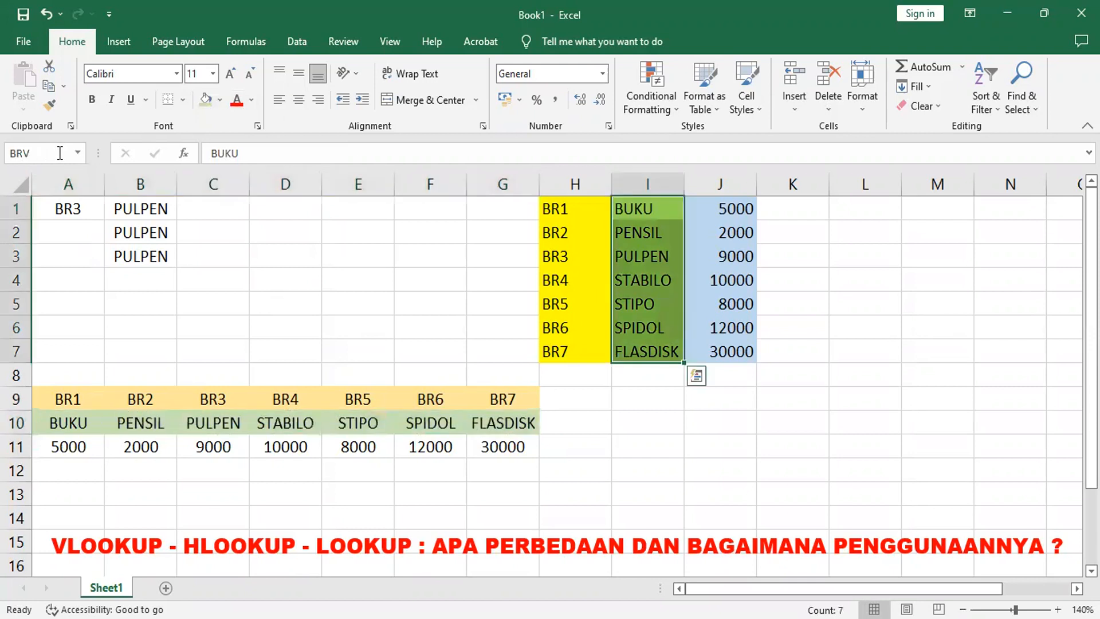
Step: Fill the price row A11:G11 blue and name that range HRH
click(54, 450)
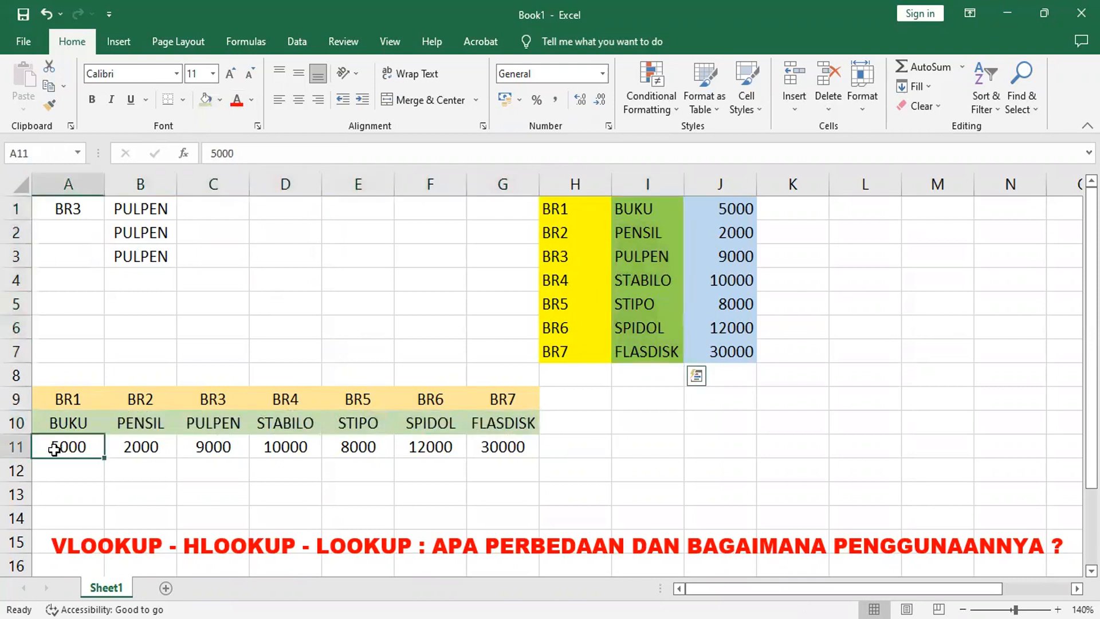
shift+click(496, 449)
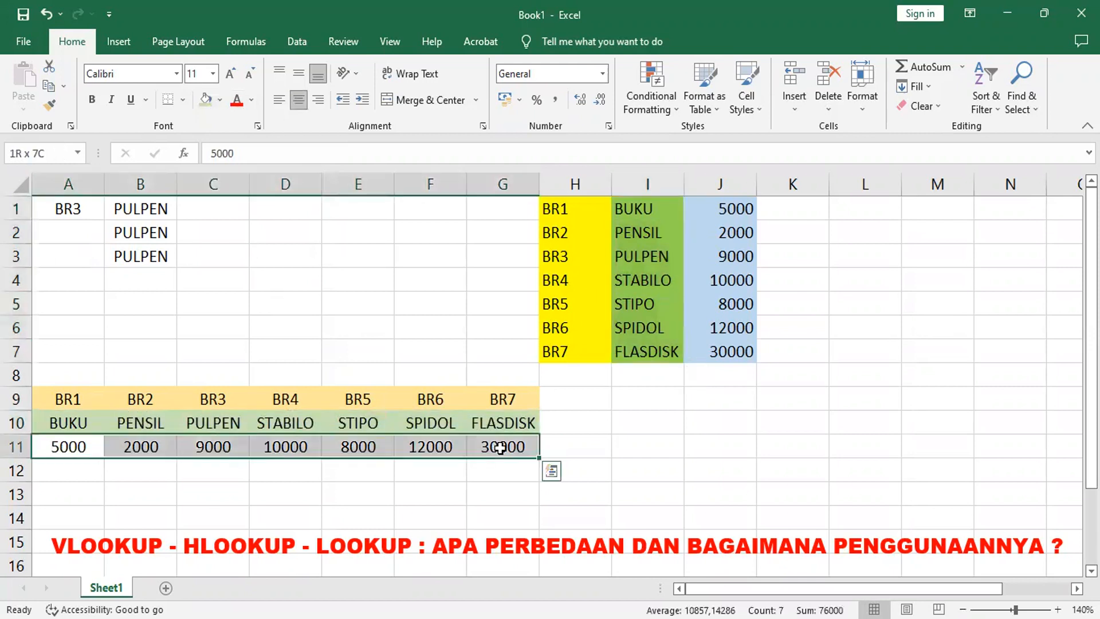
click(219, 100)
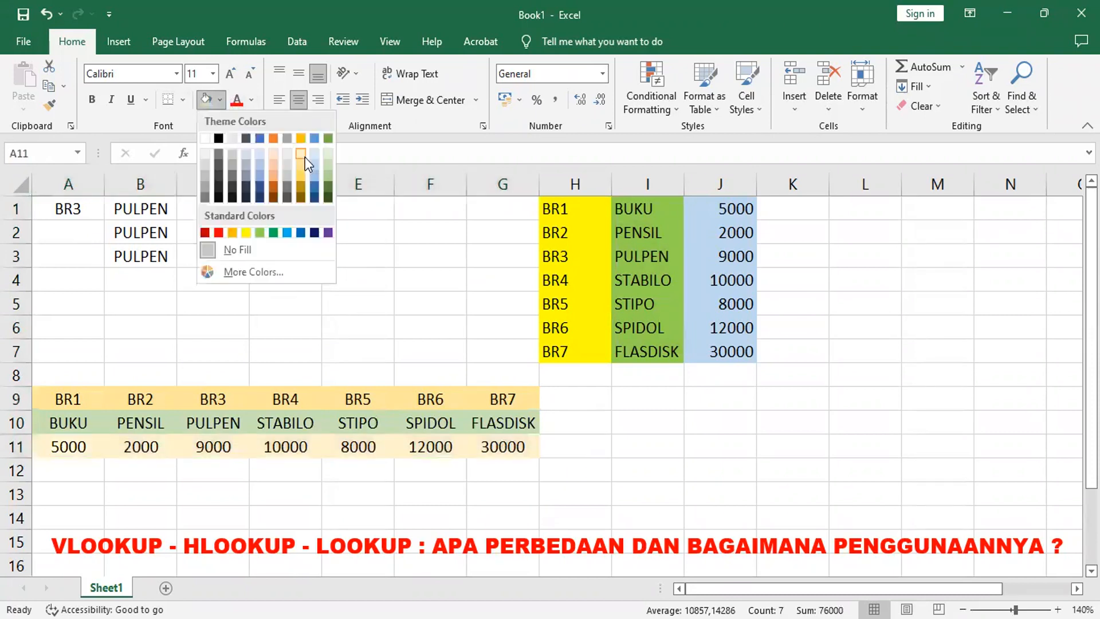
click(256, 160)
click(69, 153)
text(HRH)
key(Return)
Step: Name the item-name row A10:G10 as BRH
click(60, 418)
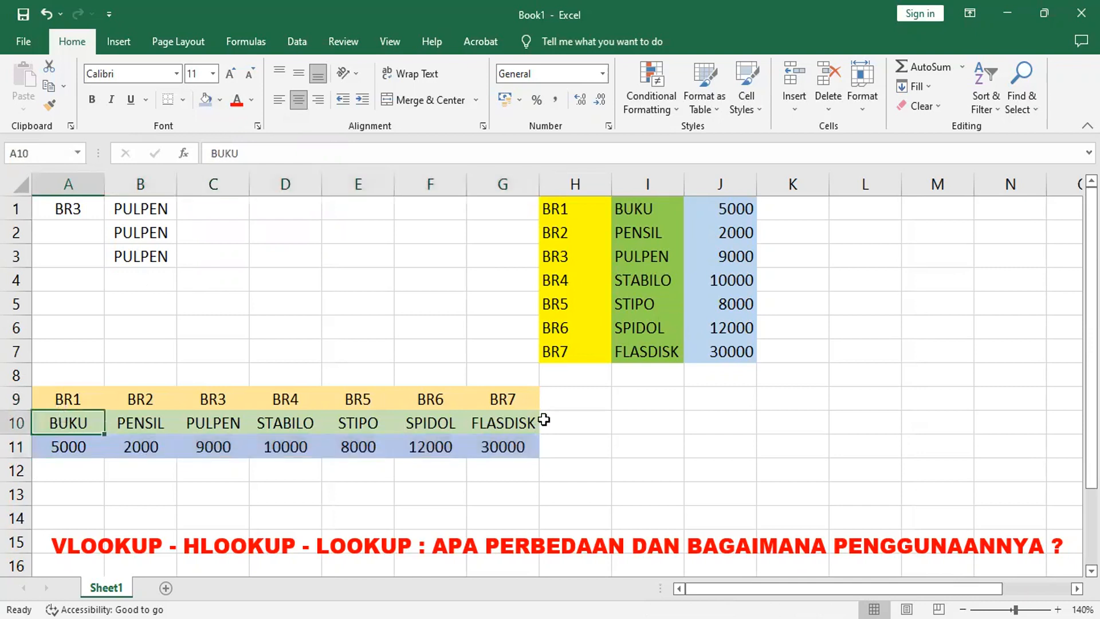
shift+click(521, 425)
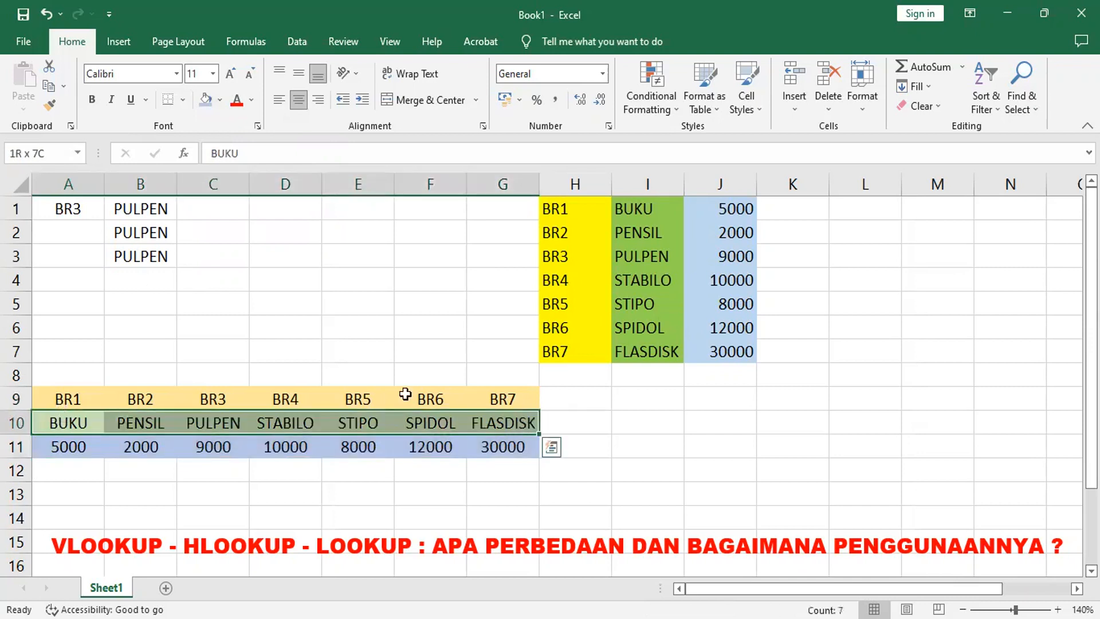
click(52, 153)
text(BRH)
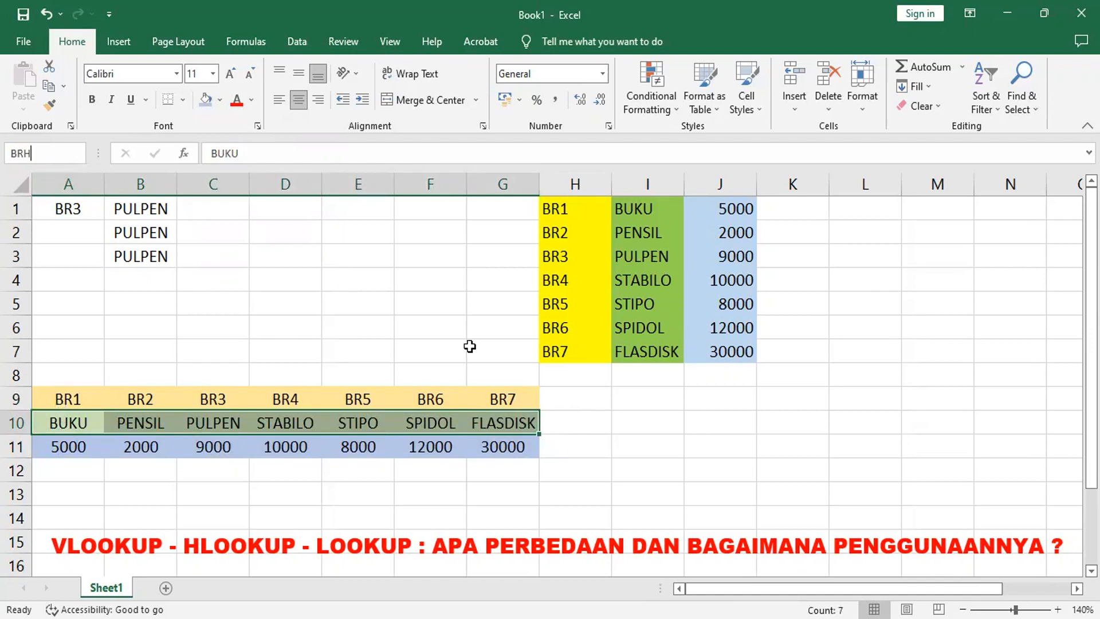
key(Return)
Step: Check the named ranges KDH, BRH and HRH by selecting each from the name list
click(78, 152)
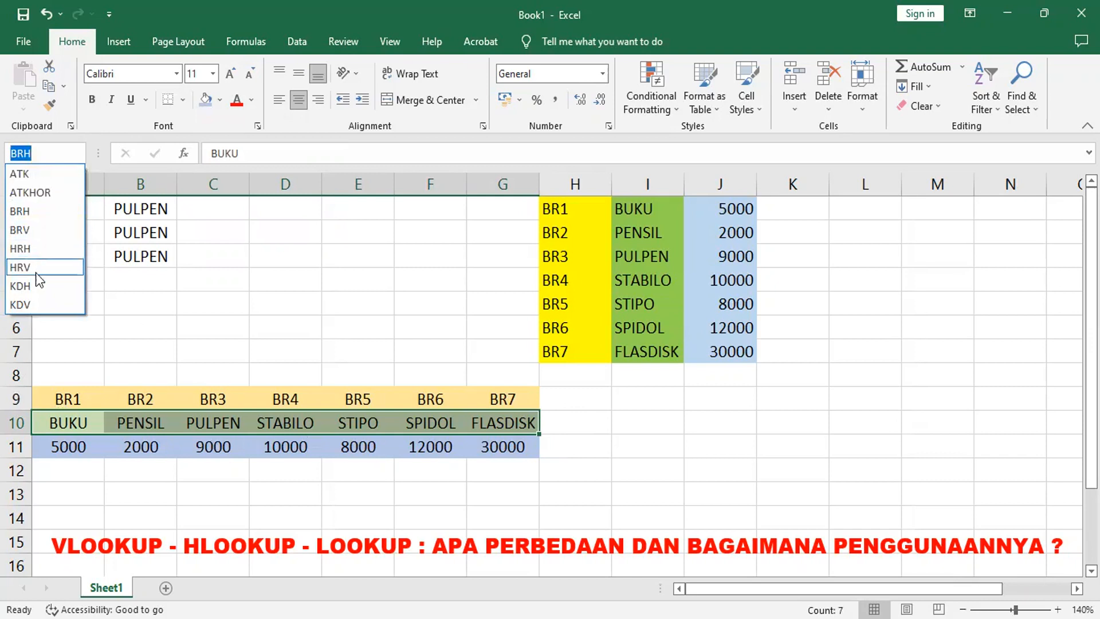
click(33, 290)
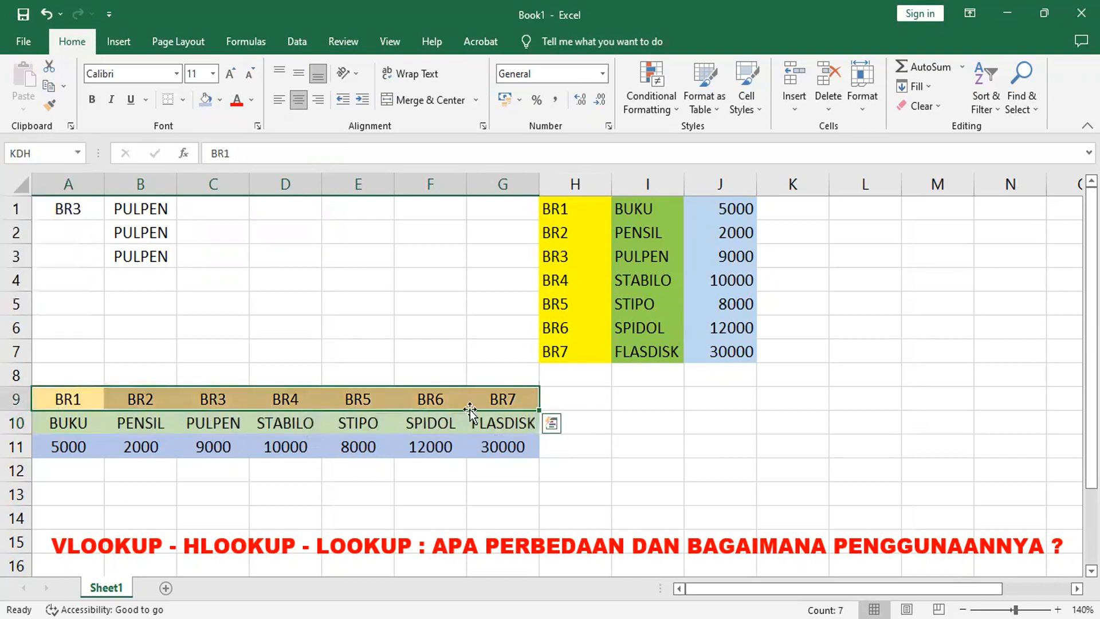
click(78, 154)
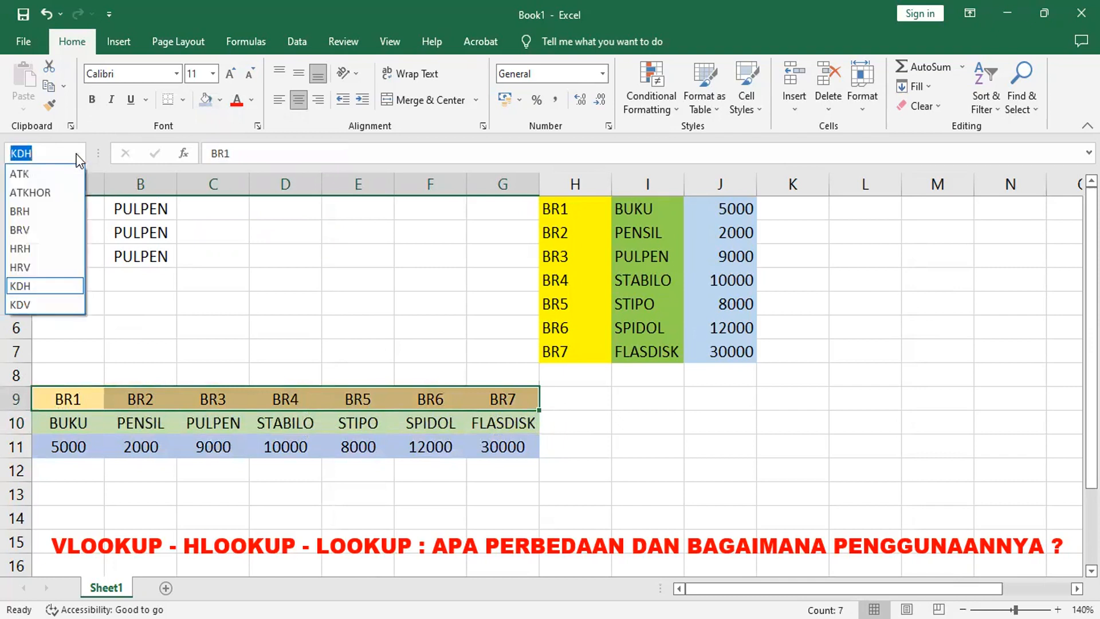
click(46, 212)
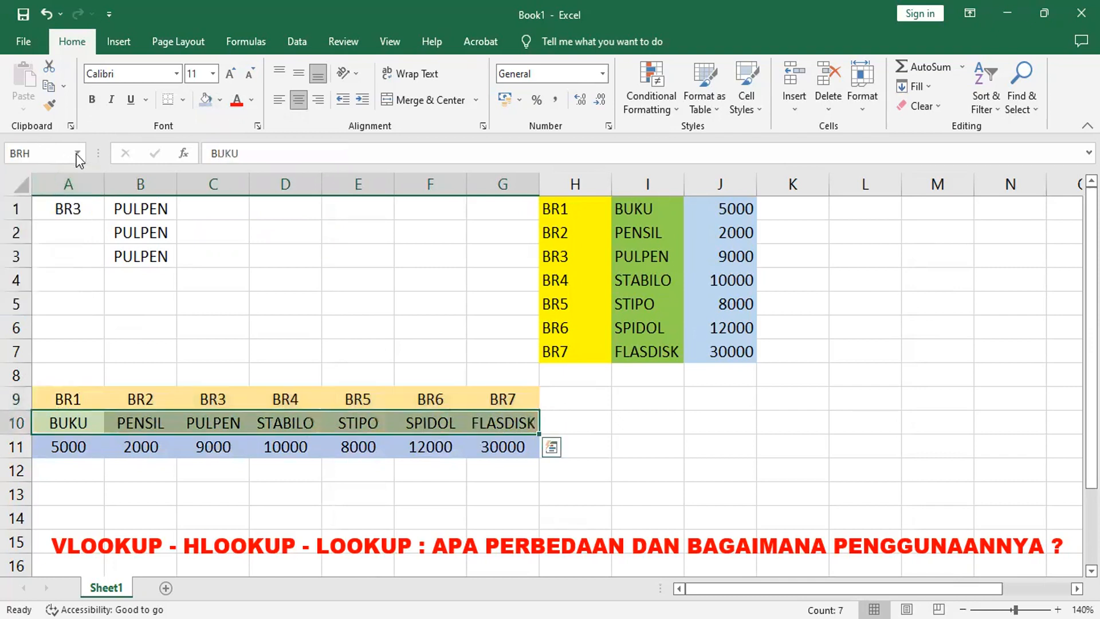
click(77, 152)
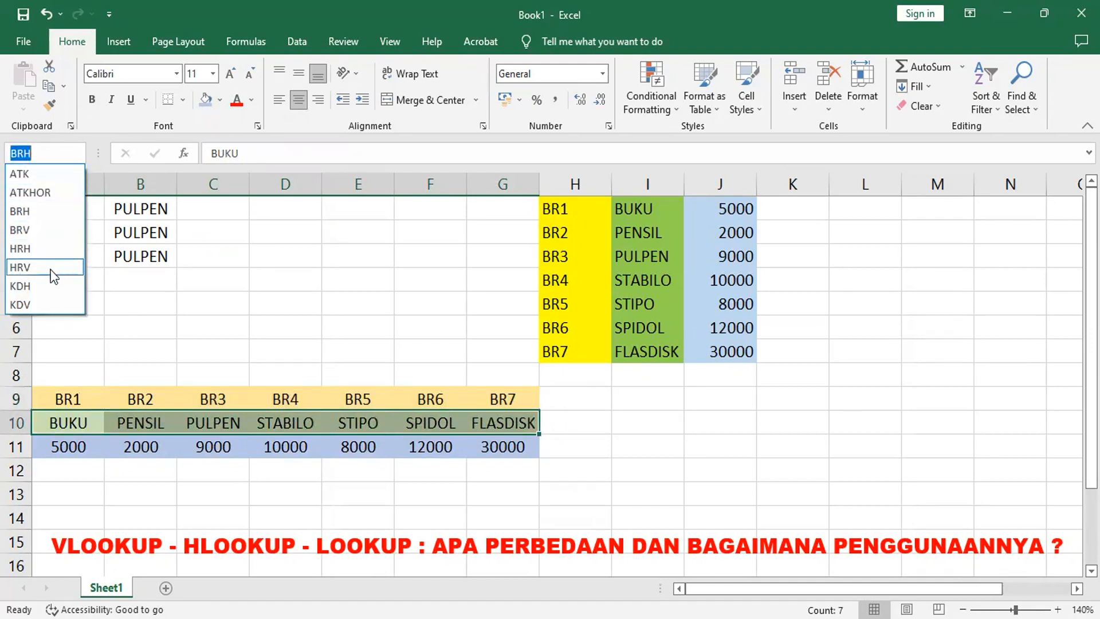
click(47, 248)
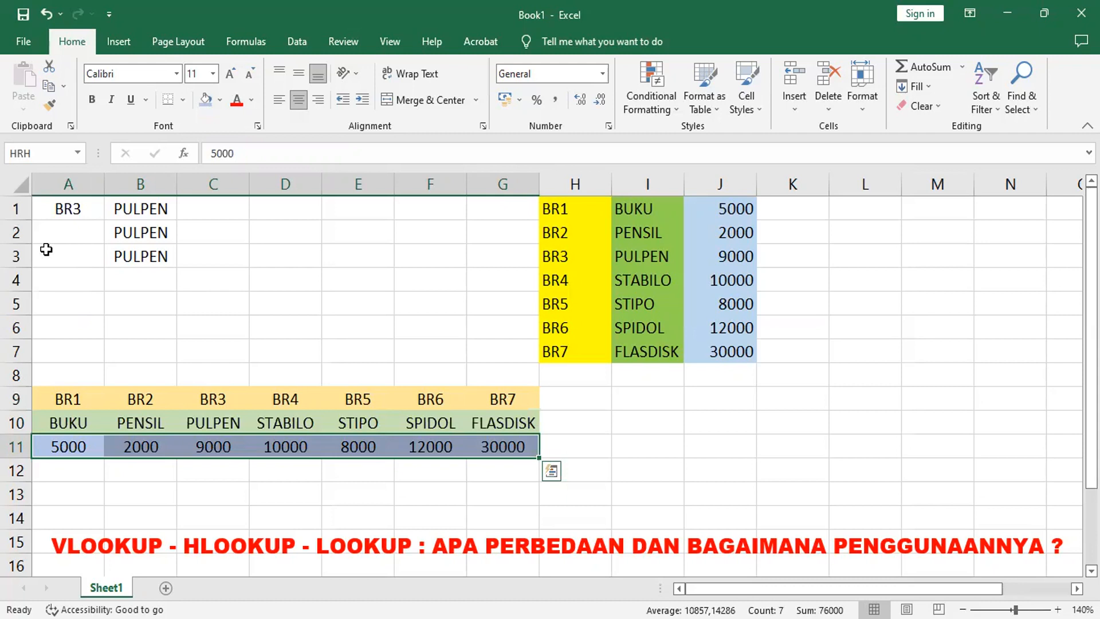
Step: Insert a LOOKUP function in B4 using its lookup_value, lookup_vector, result_vector form
key(Escape)
click(149, 280)
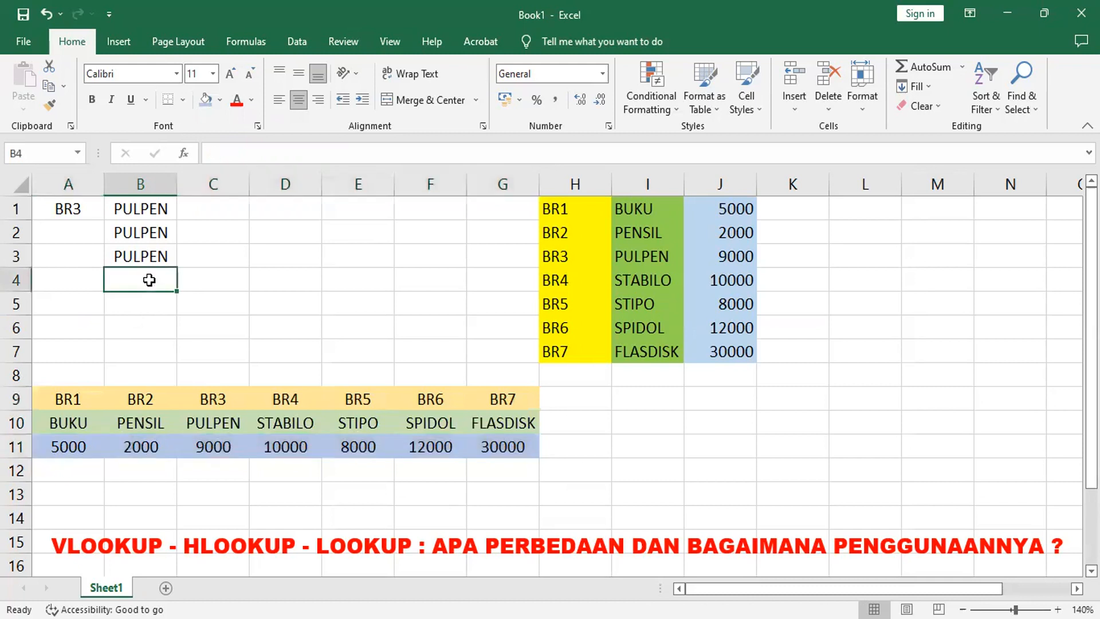
click(183, 153)
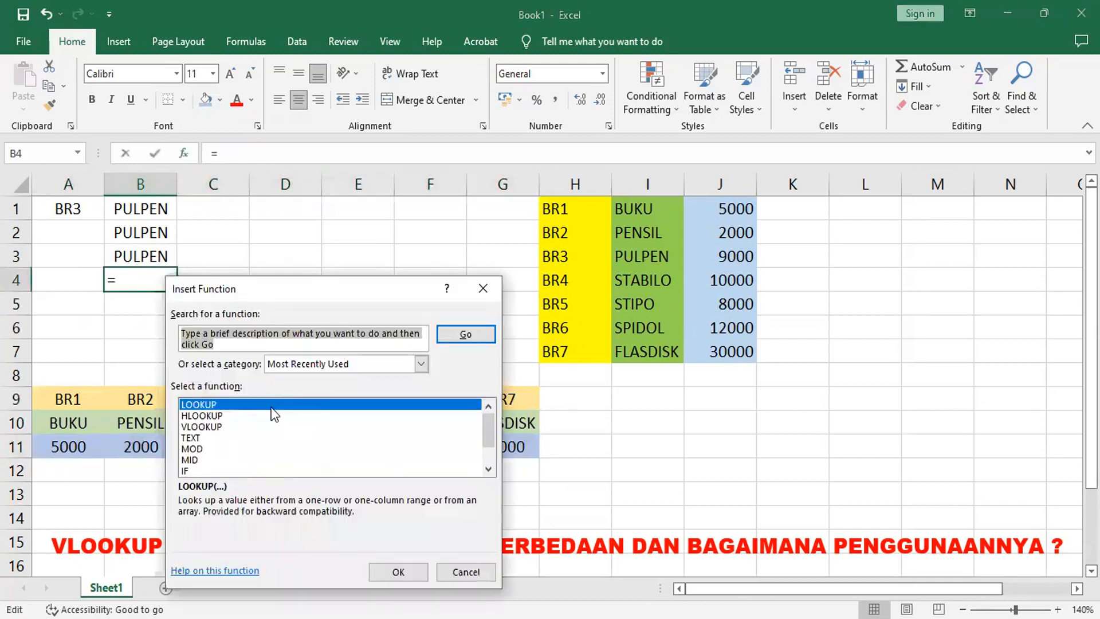
click(408, 575)
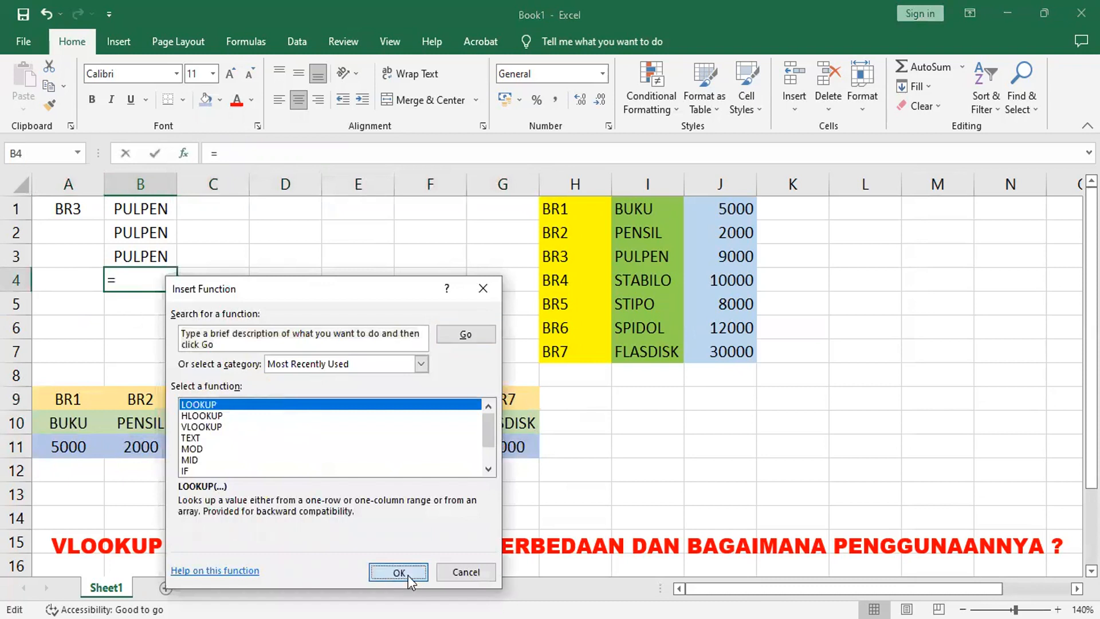
key(Return)
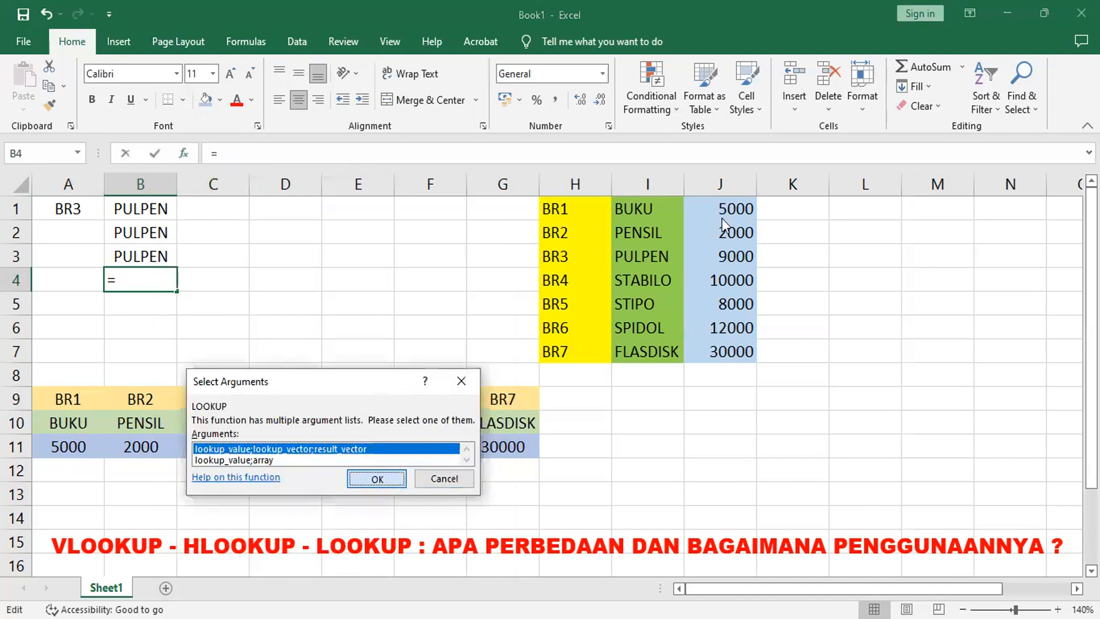
key(Return)
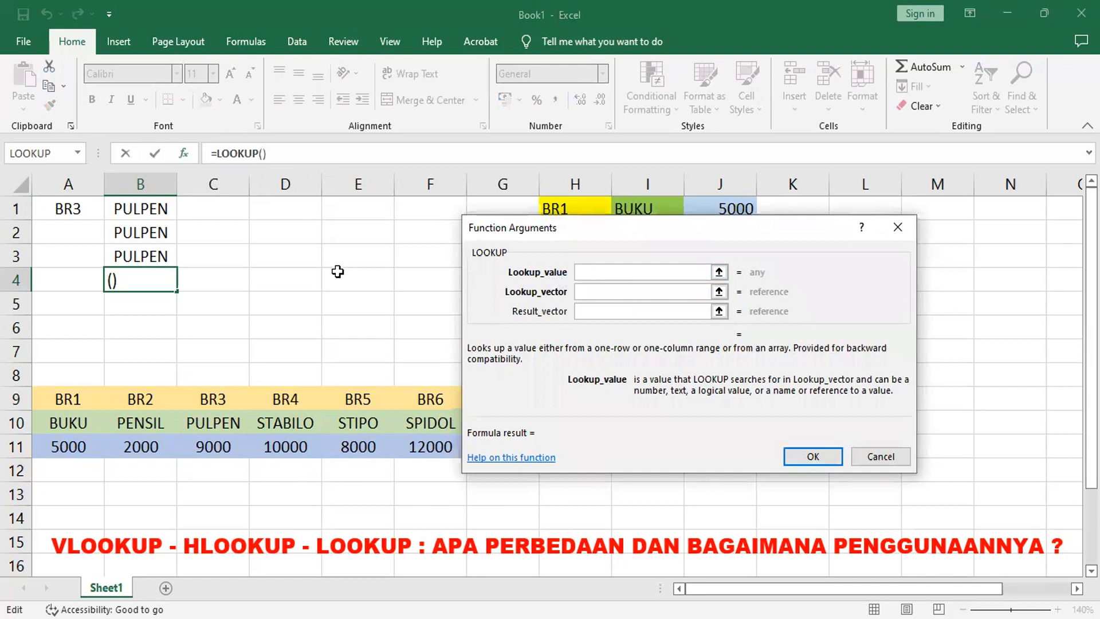
Step: Complete the LOOKUP with lookup value A1, lookup vector KDH and result vector BRH
click(60, 209)
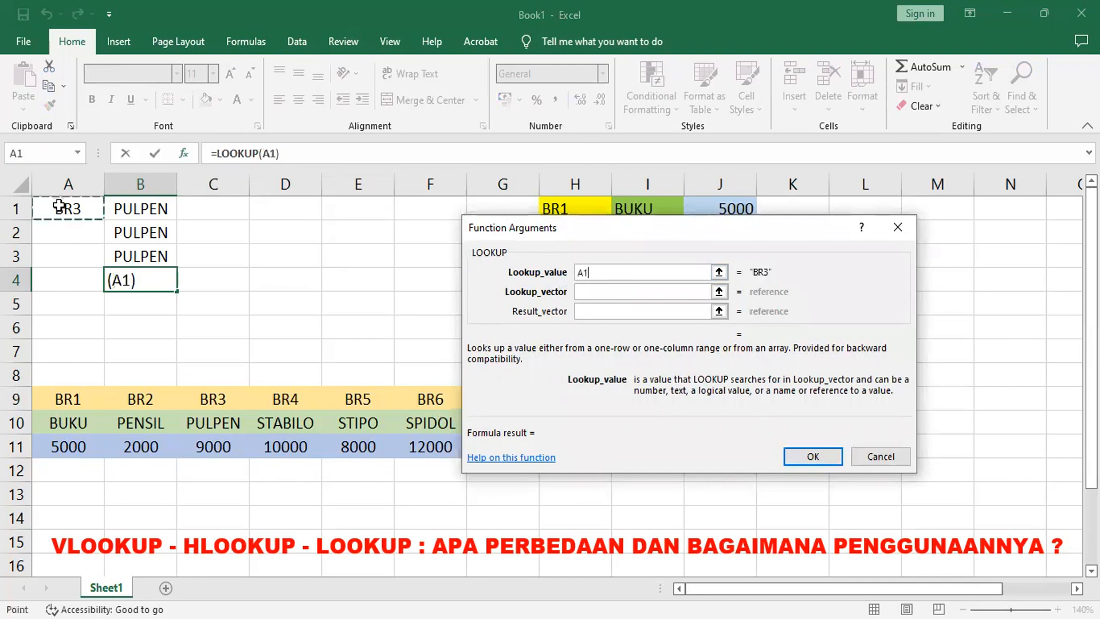
click(599, 291)
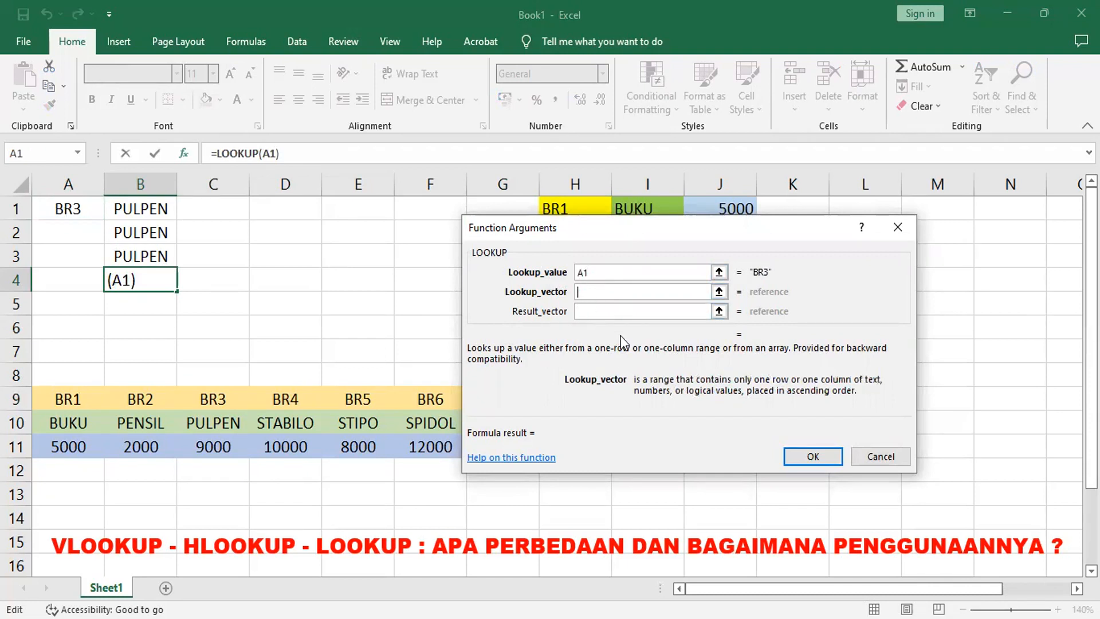
text(BRH)
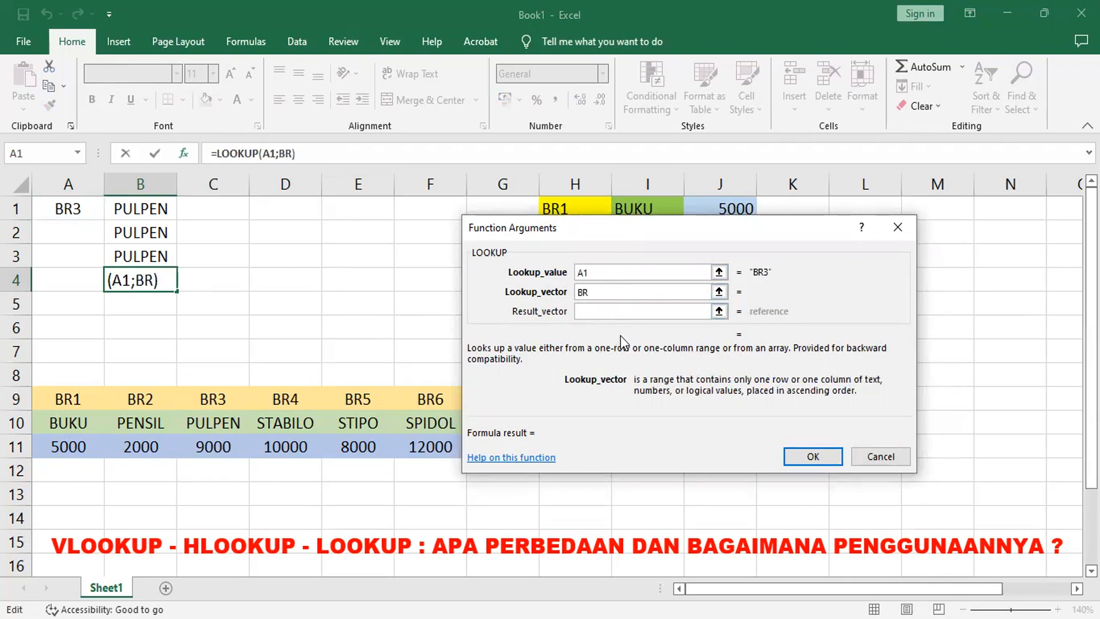
key(BackSpace)
key(BackSpace)
key(BackSpace)
text(KDH)
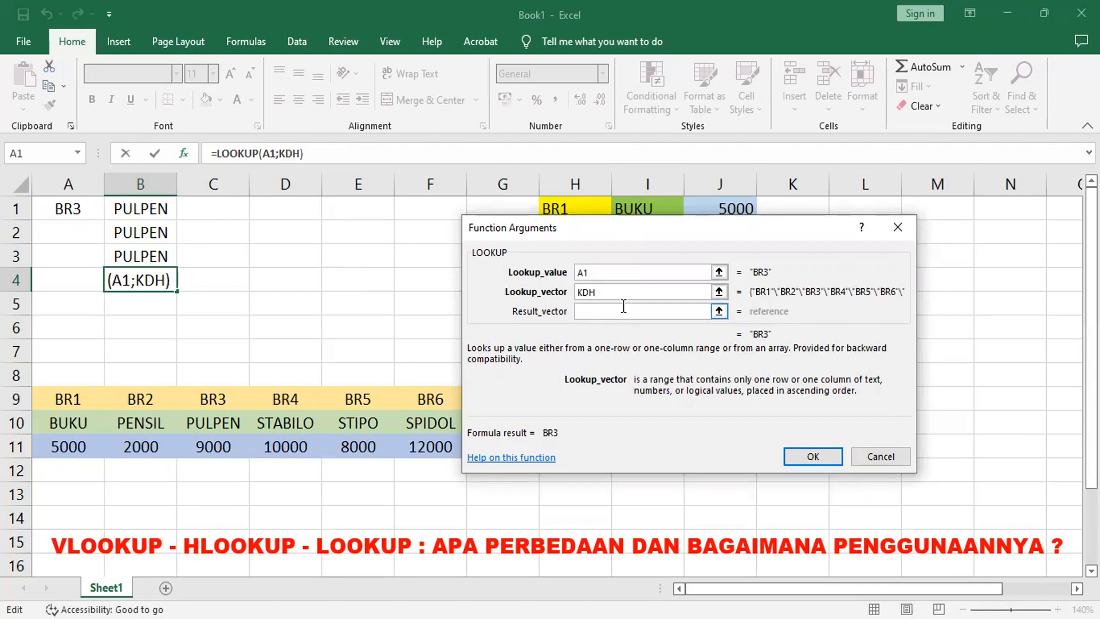
click(619, 312)
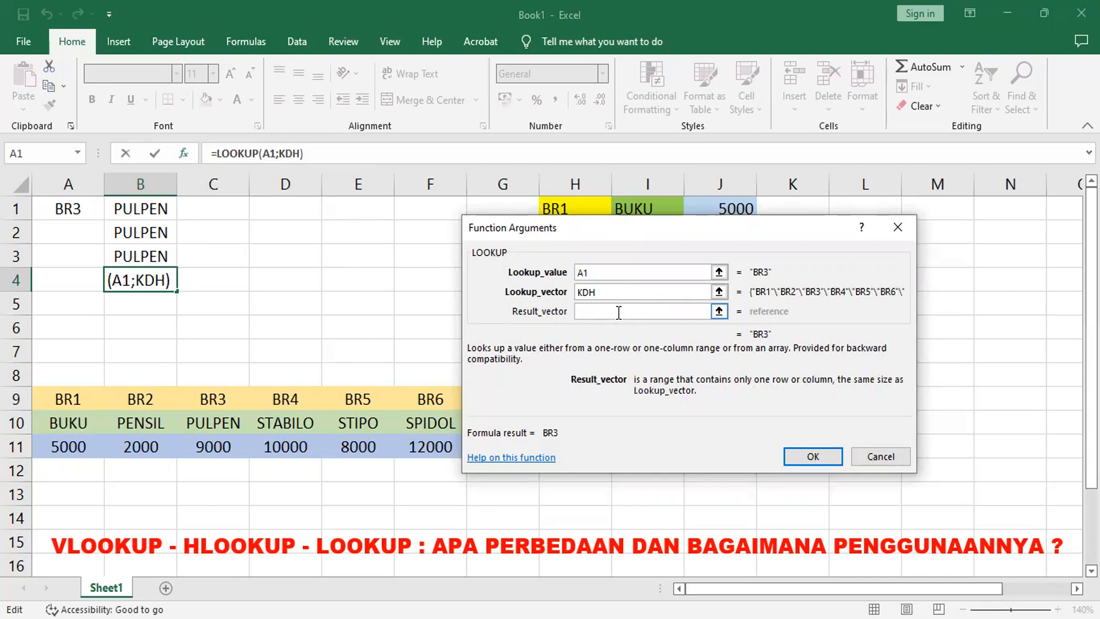
text(BRH)
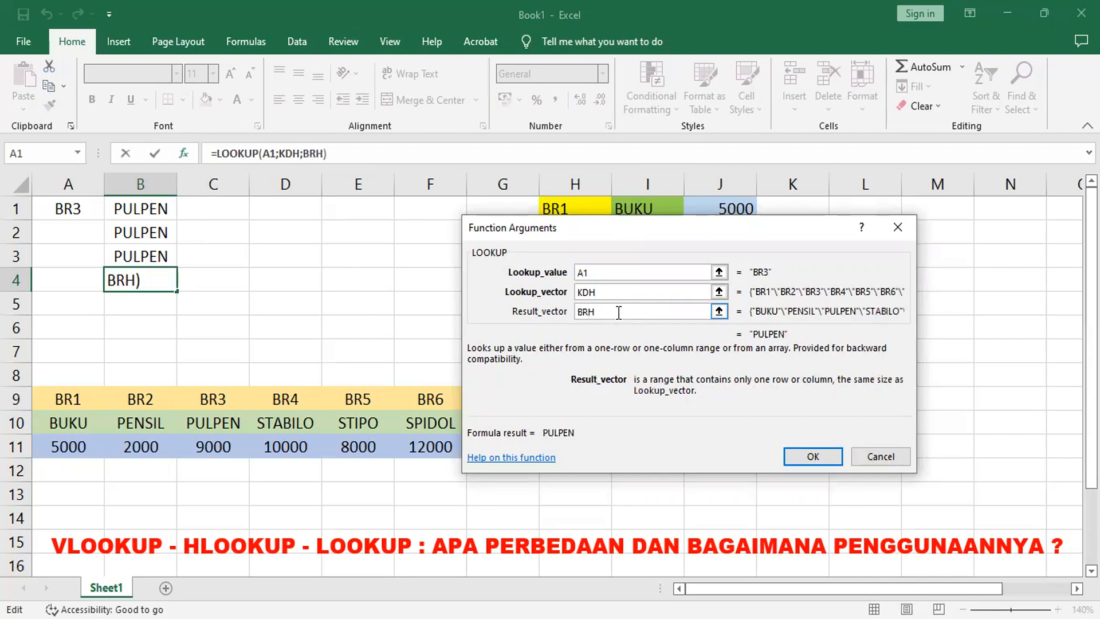
click(820, 451)
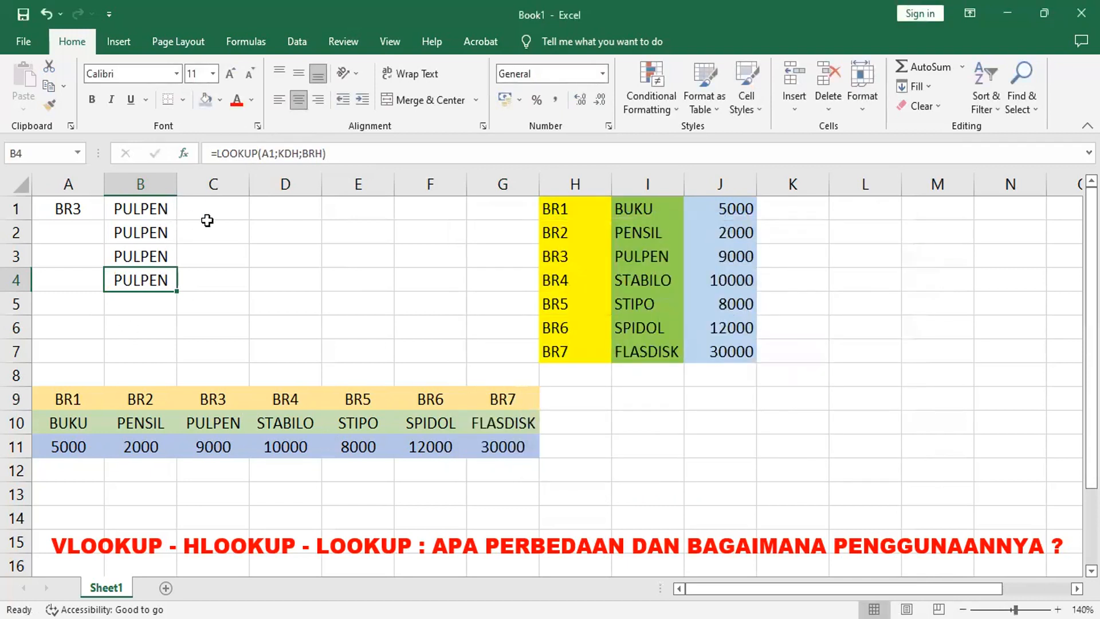